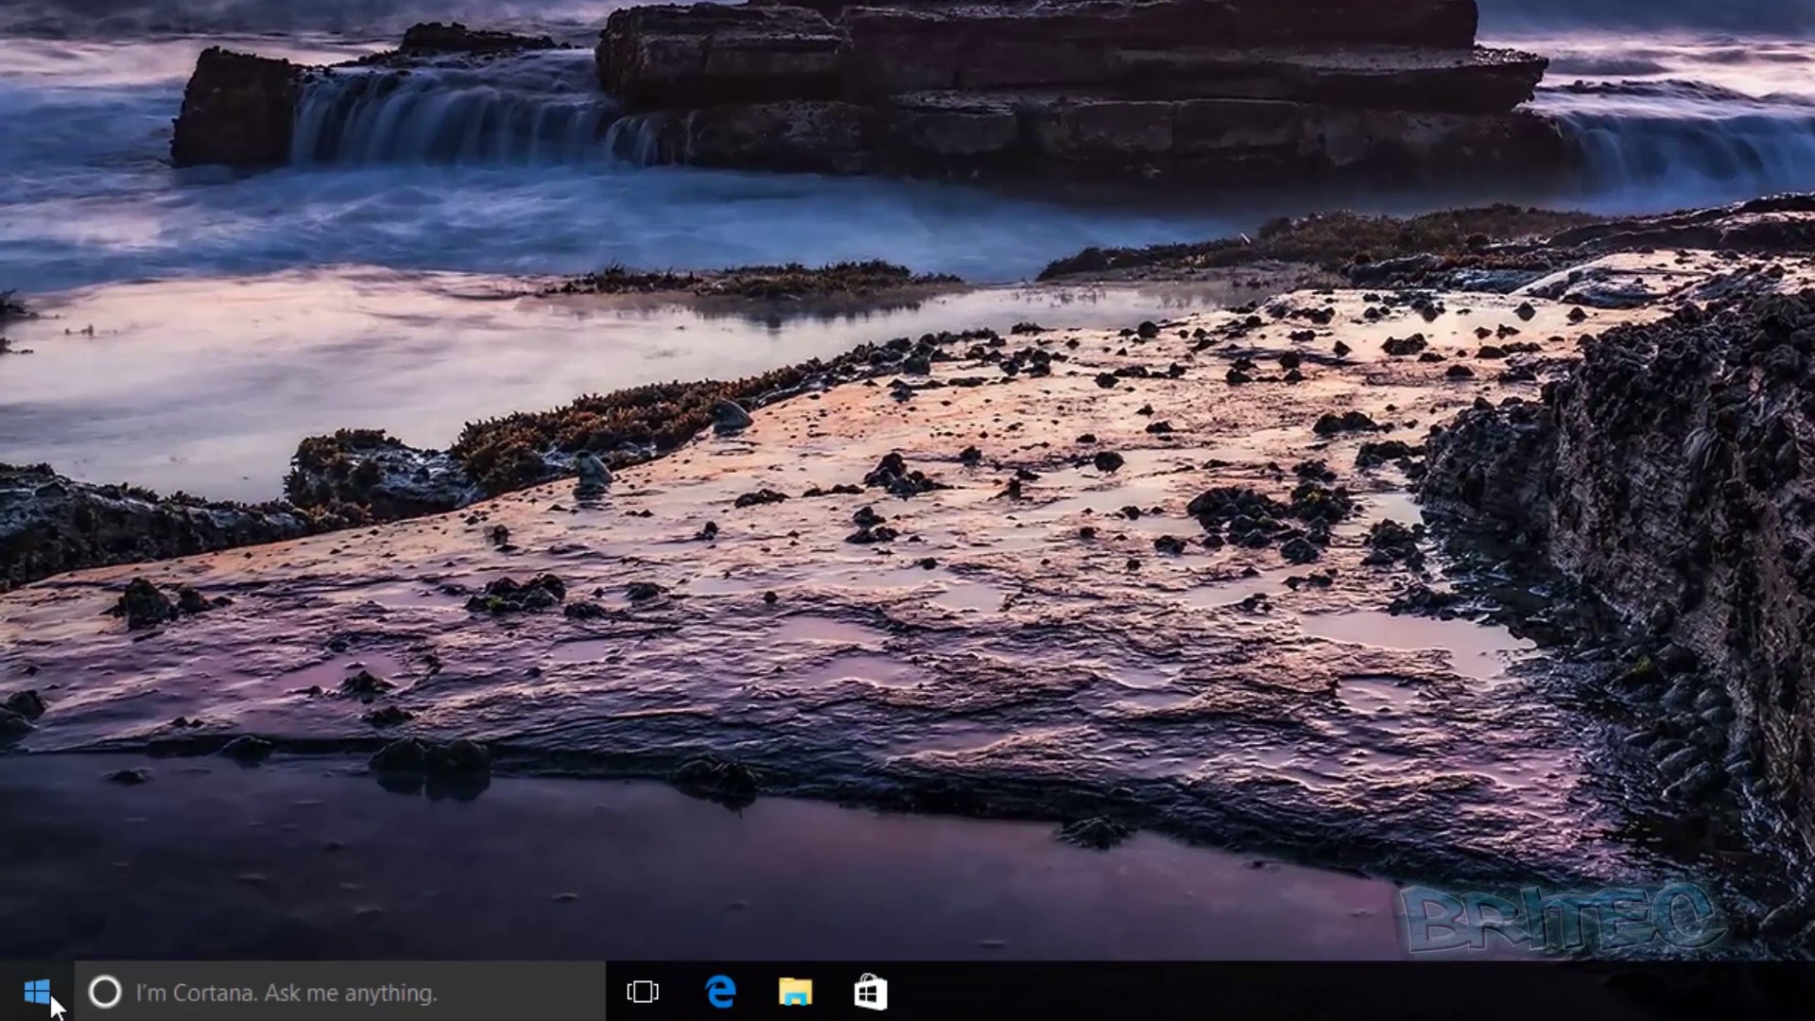
- Open Device Manager and expand Display adapters to bring up Microsoft Basic Display Adapter's actions
{"action": "right_click", "coordinate": [52, 1000]}
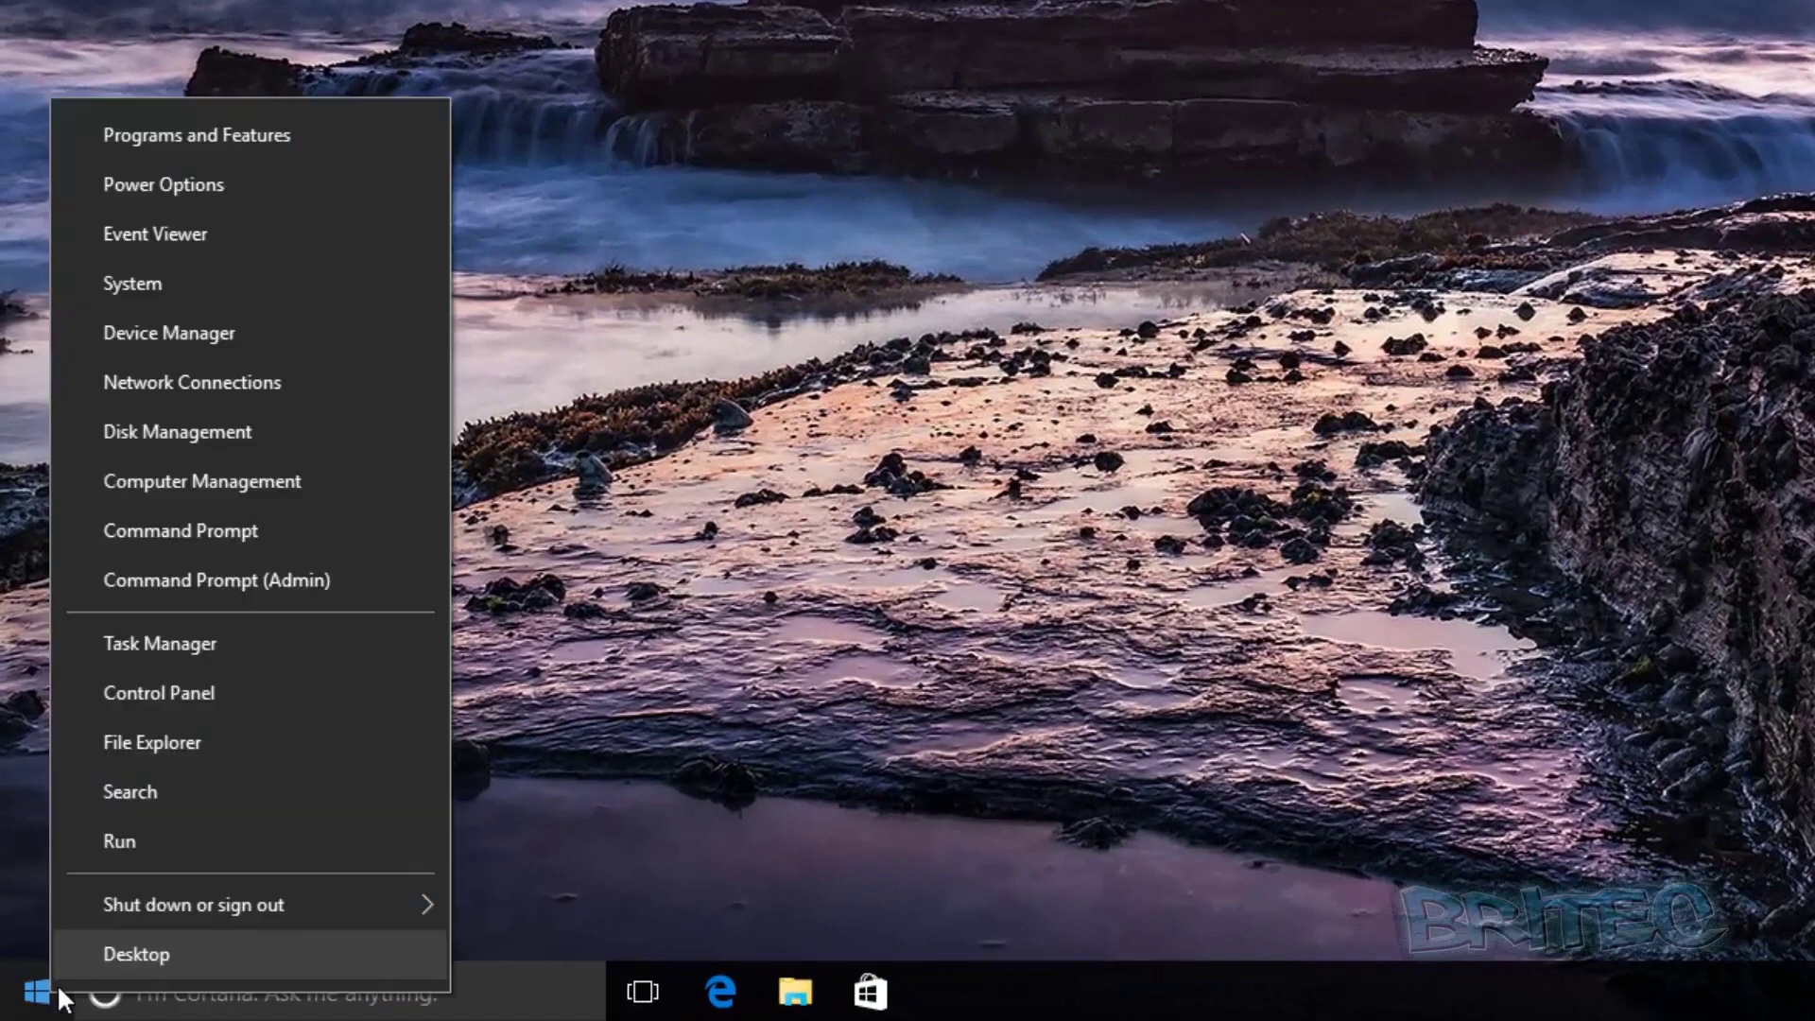
{"action": "left_click", "coordinate": [210, 332]}
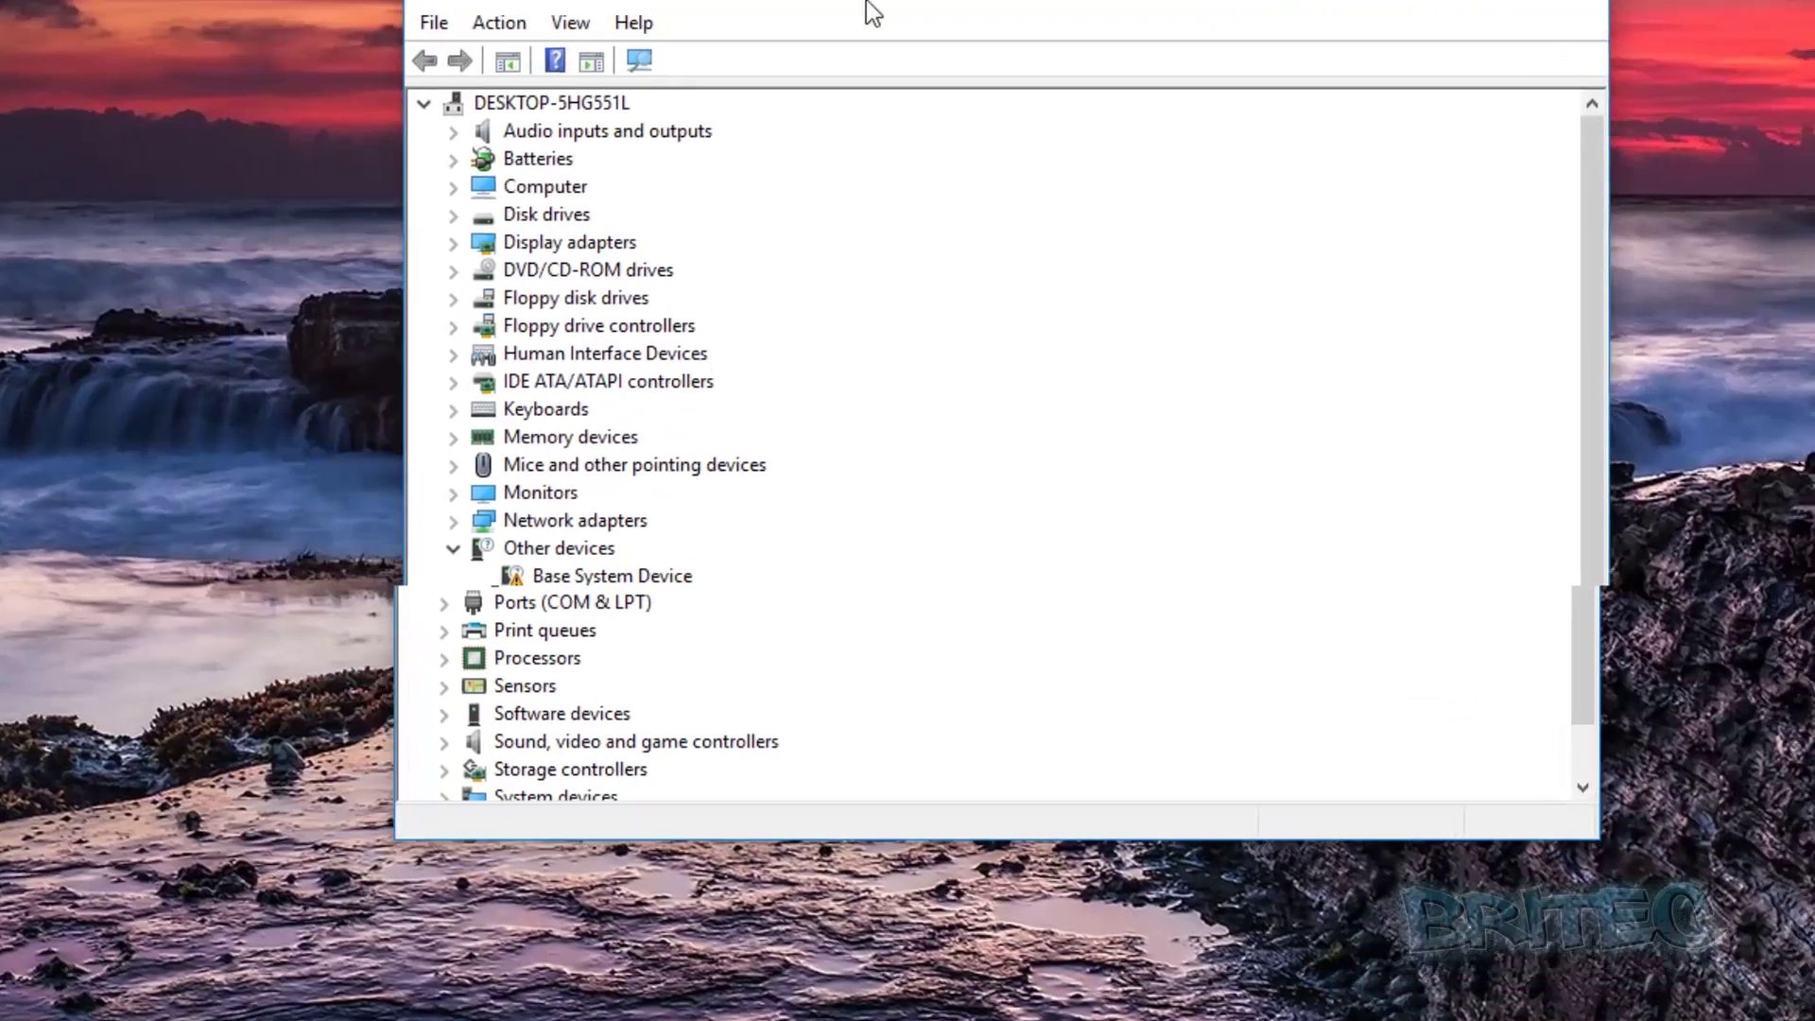
{"action": "left_click_drag", "start_coordinate": [863, 12], "coordinate": [808, 111]}
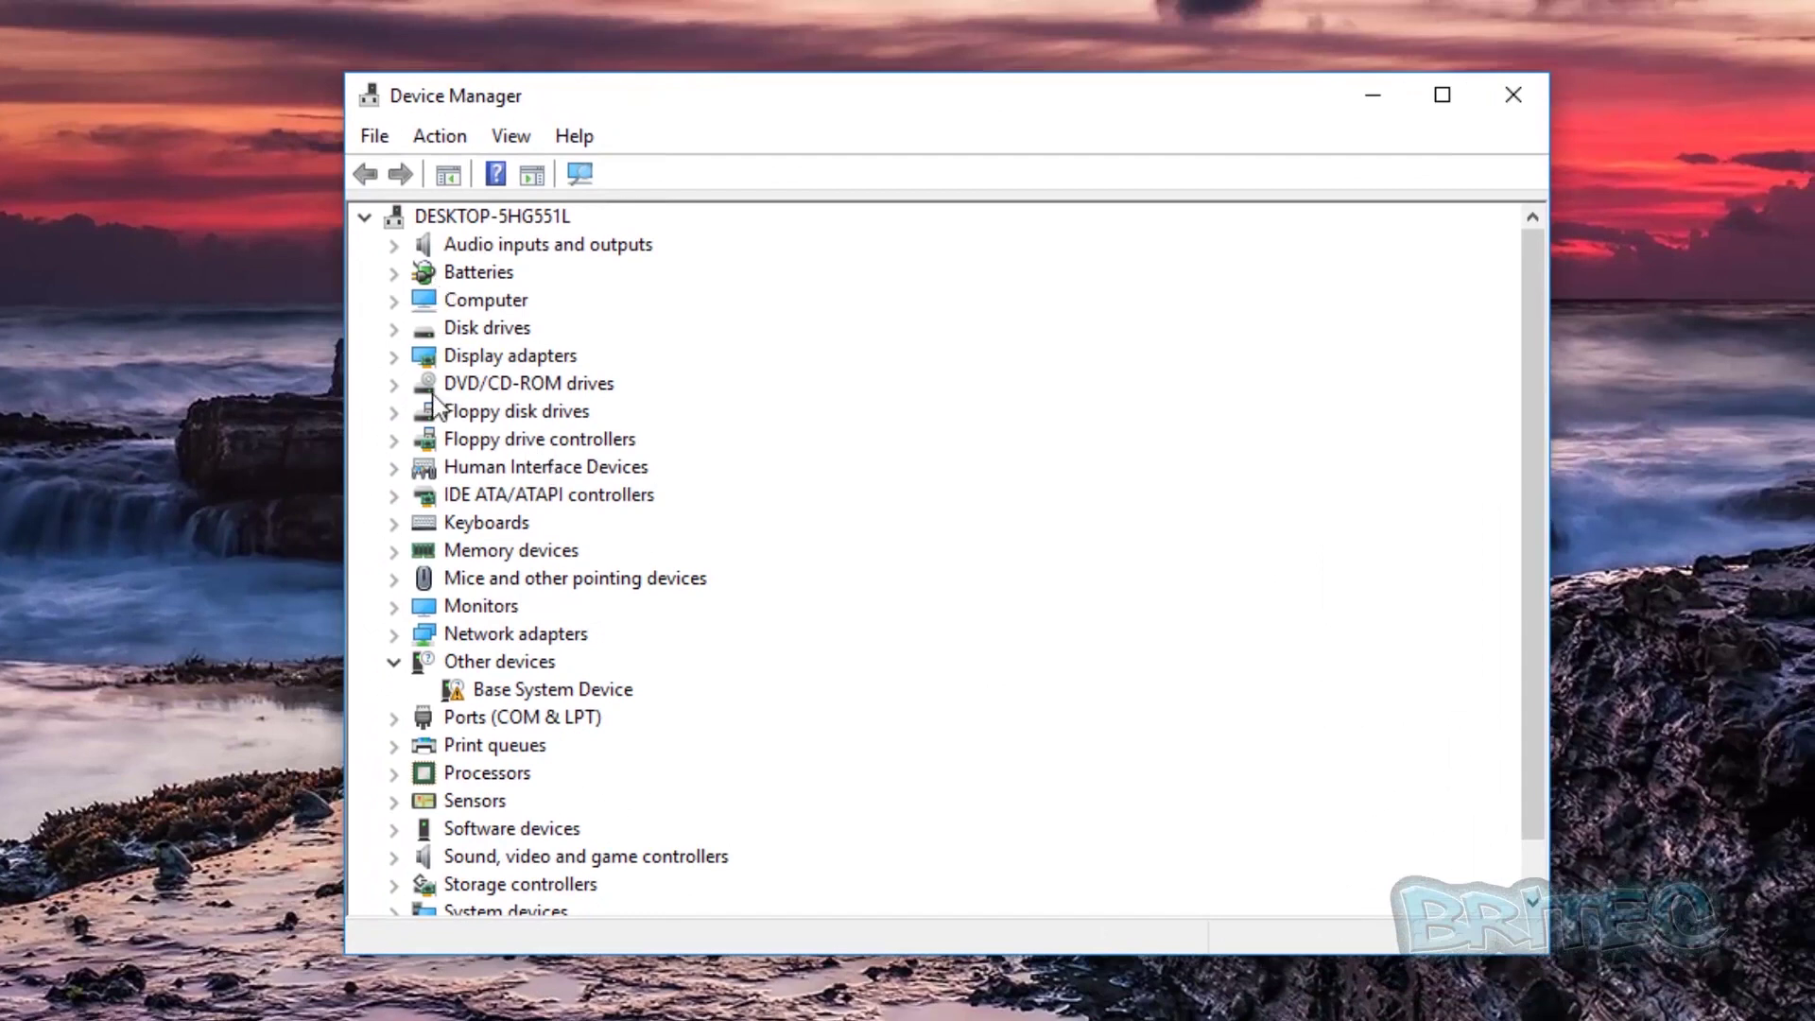
{"action": "left_click", "coordinate": [514, 359]}
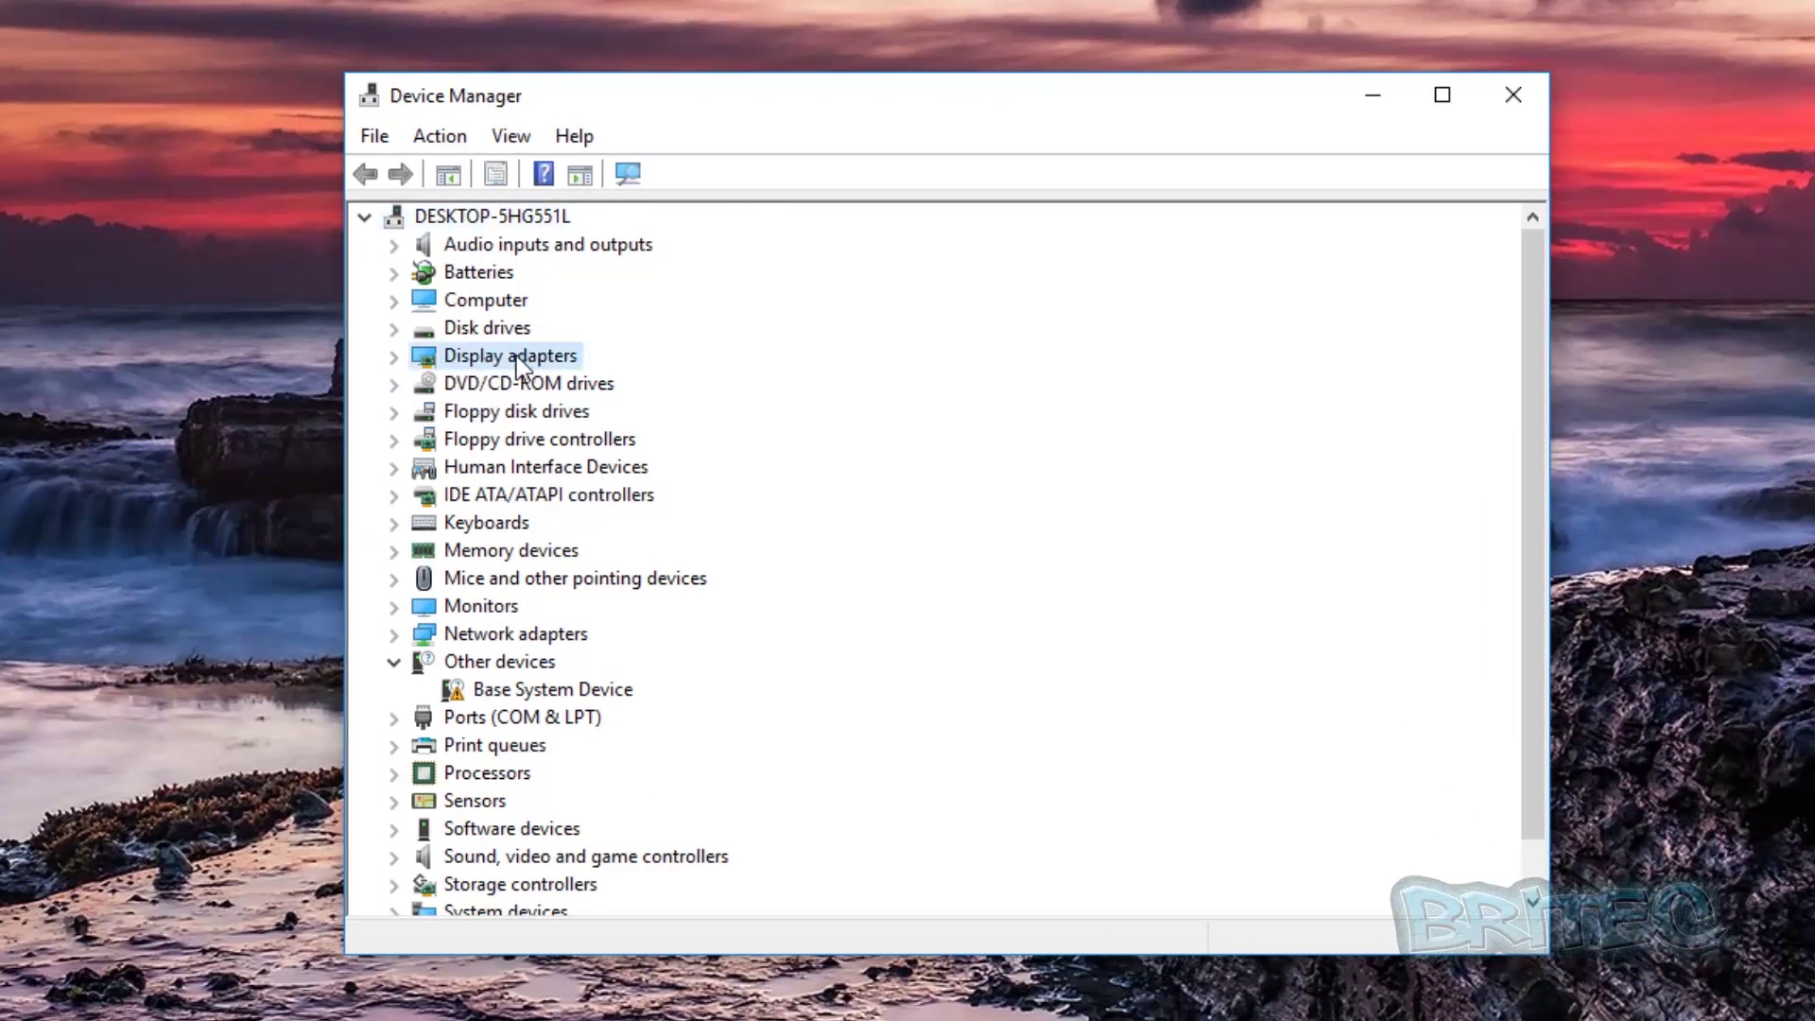
{"action": "left_click", "coordinate": [395, 358]}
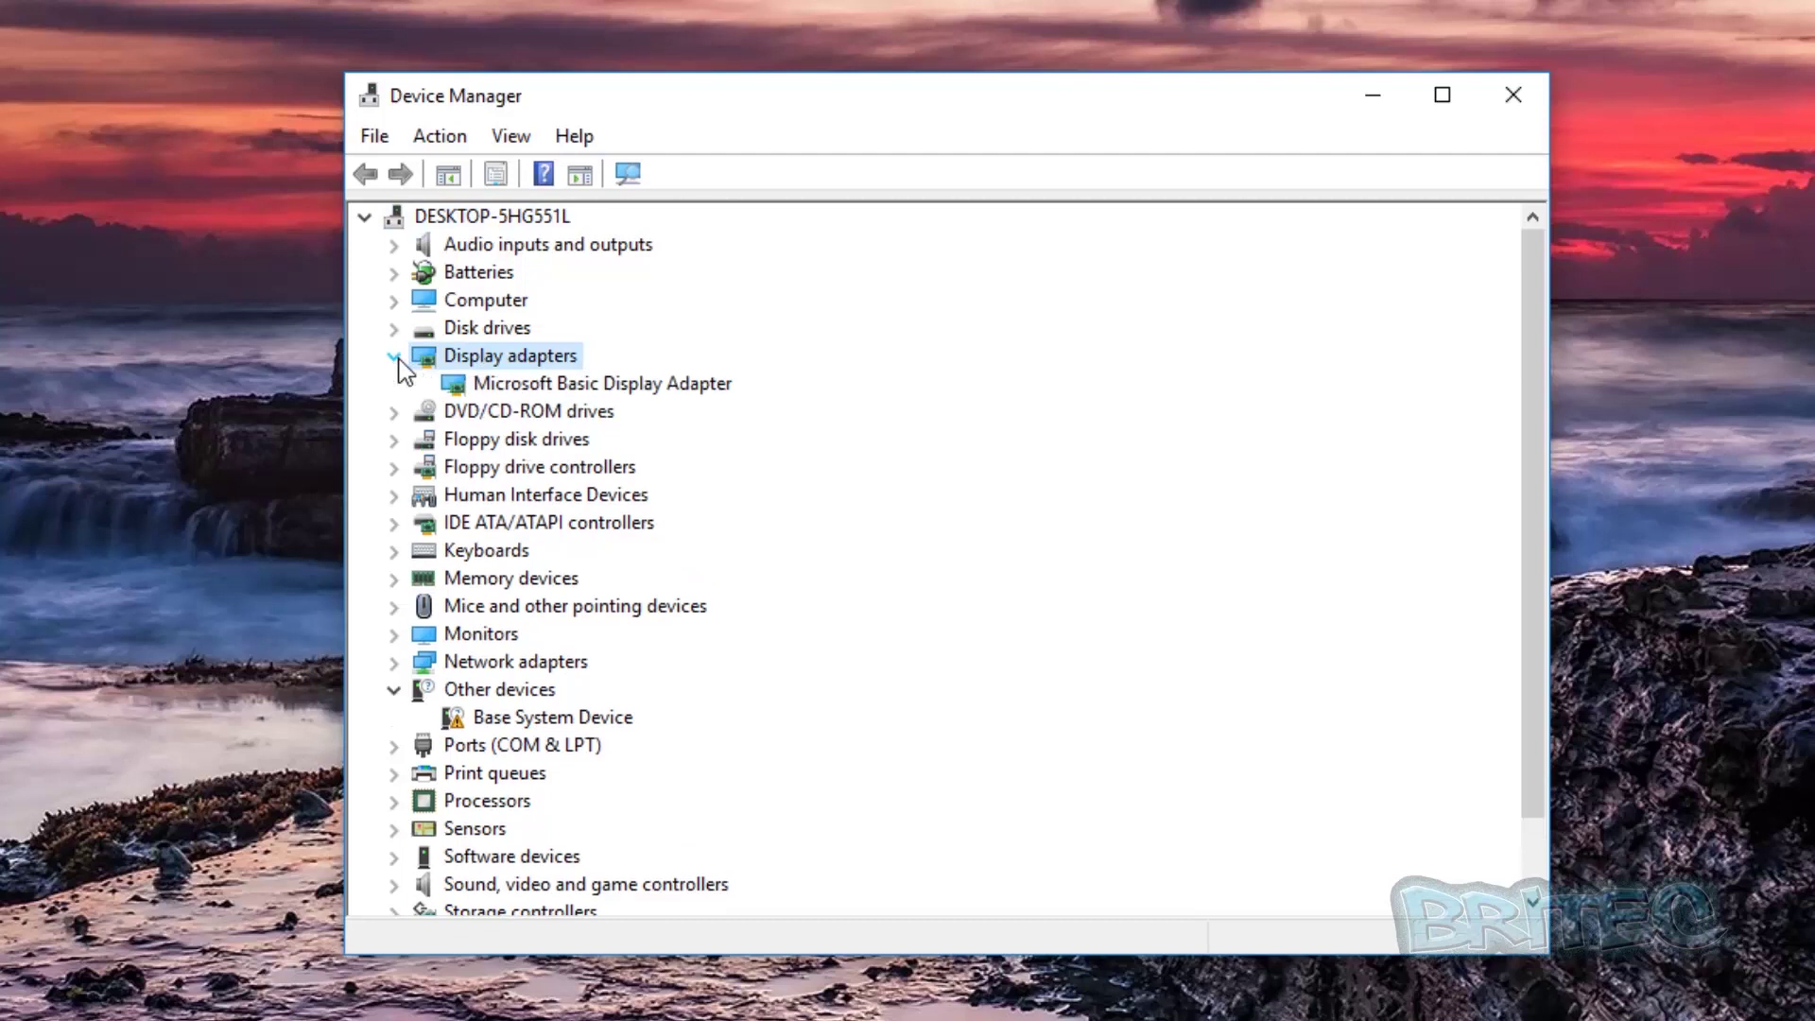
{"action": "left_click", "coordinate": [548, 388]}
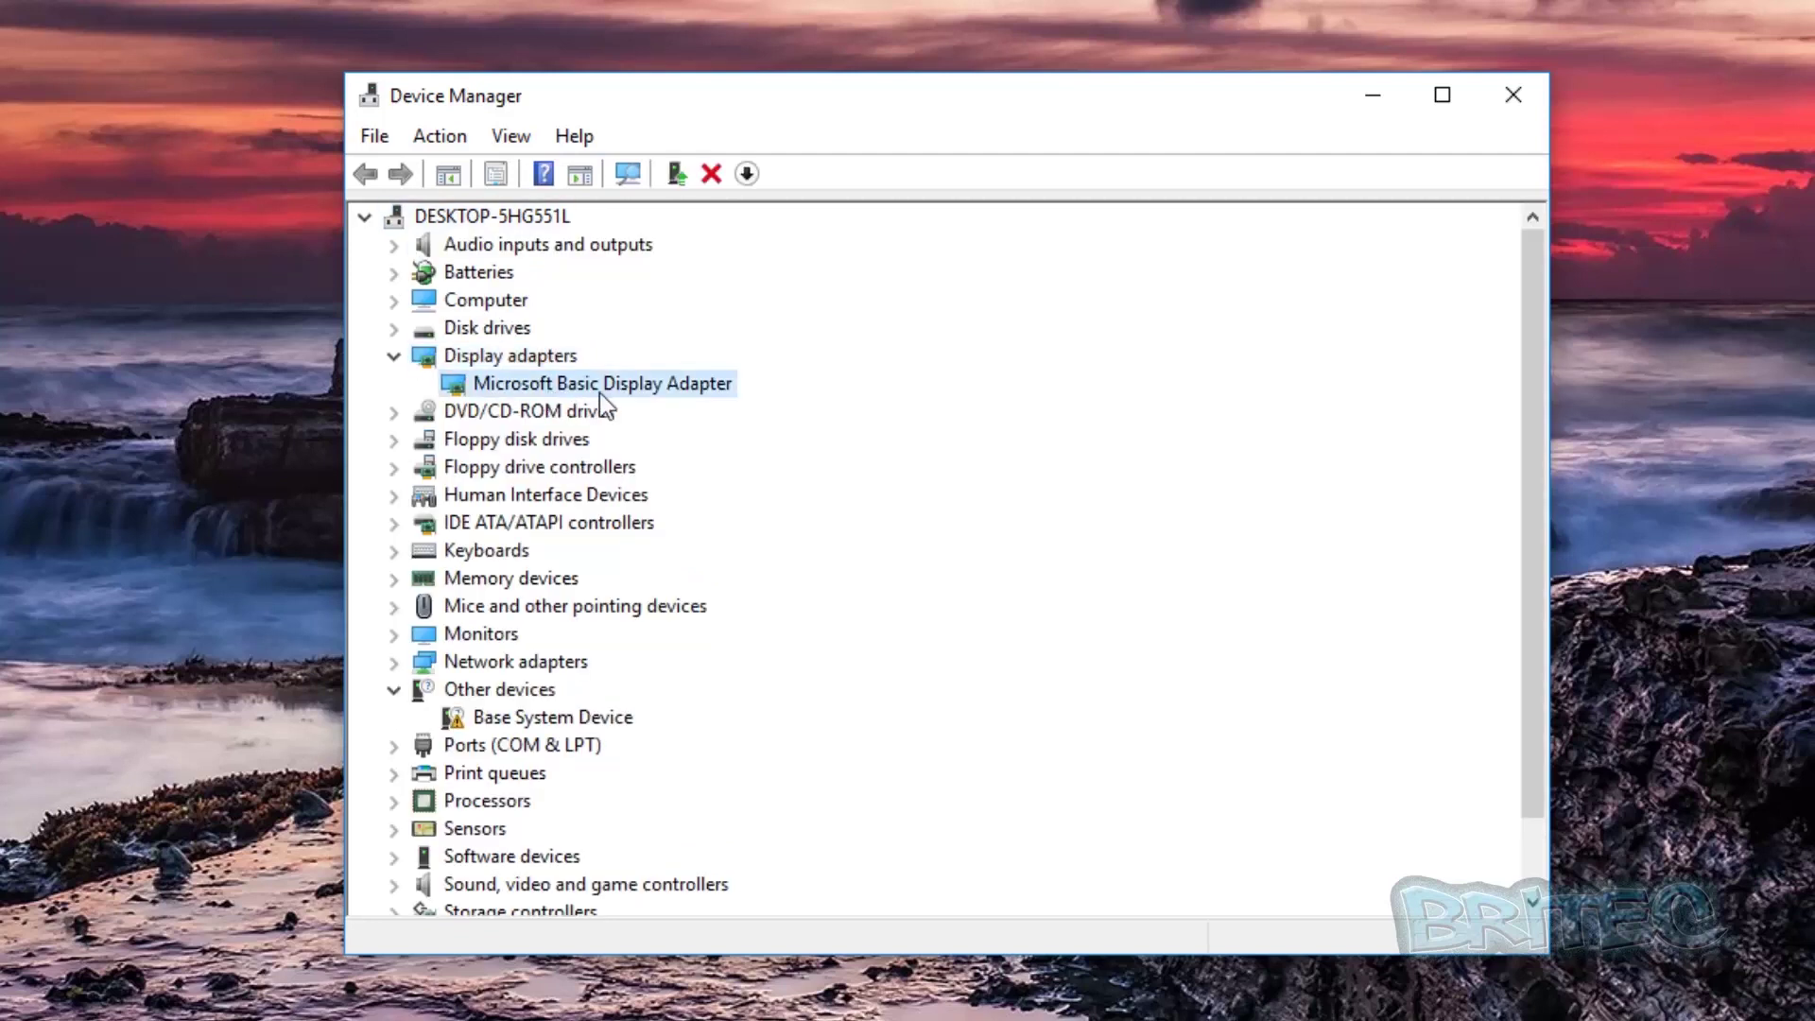
{"action": "right_click", "coordinate": [548, 395]}
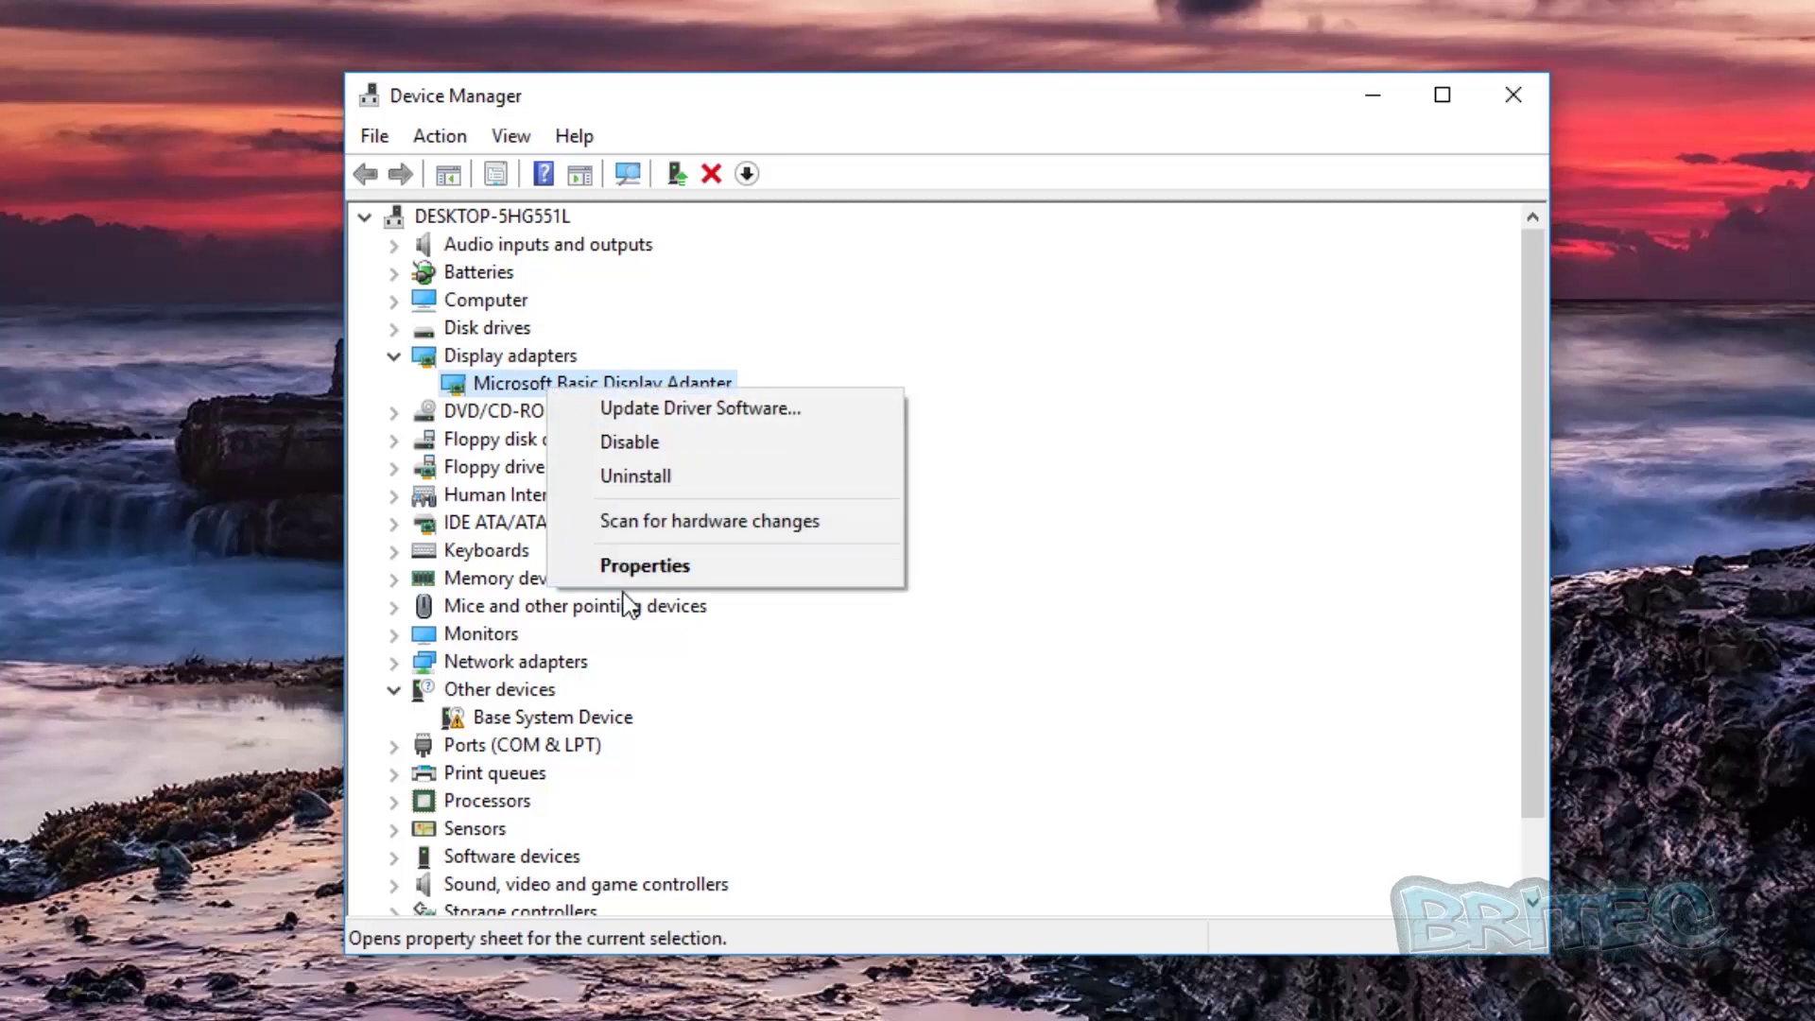
- In the adapter's Properties Details tab, show Hardware IDs and copy all four IDs
{"action": "left_click", "coordinate": [636, 572]}
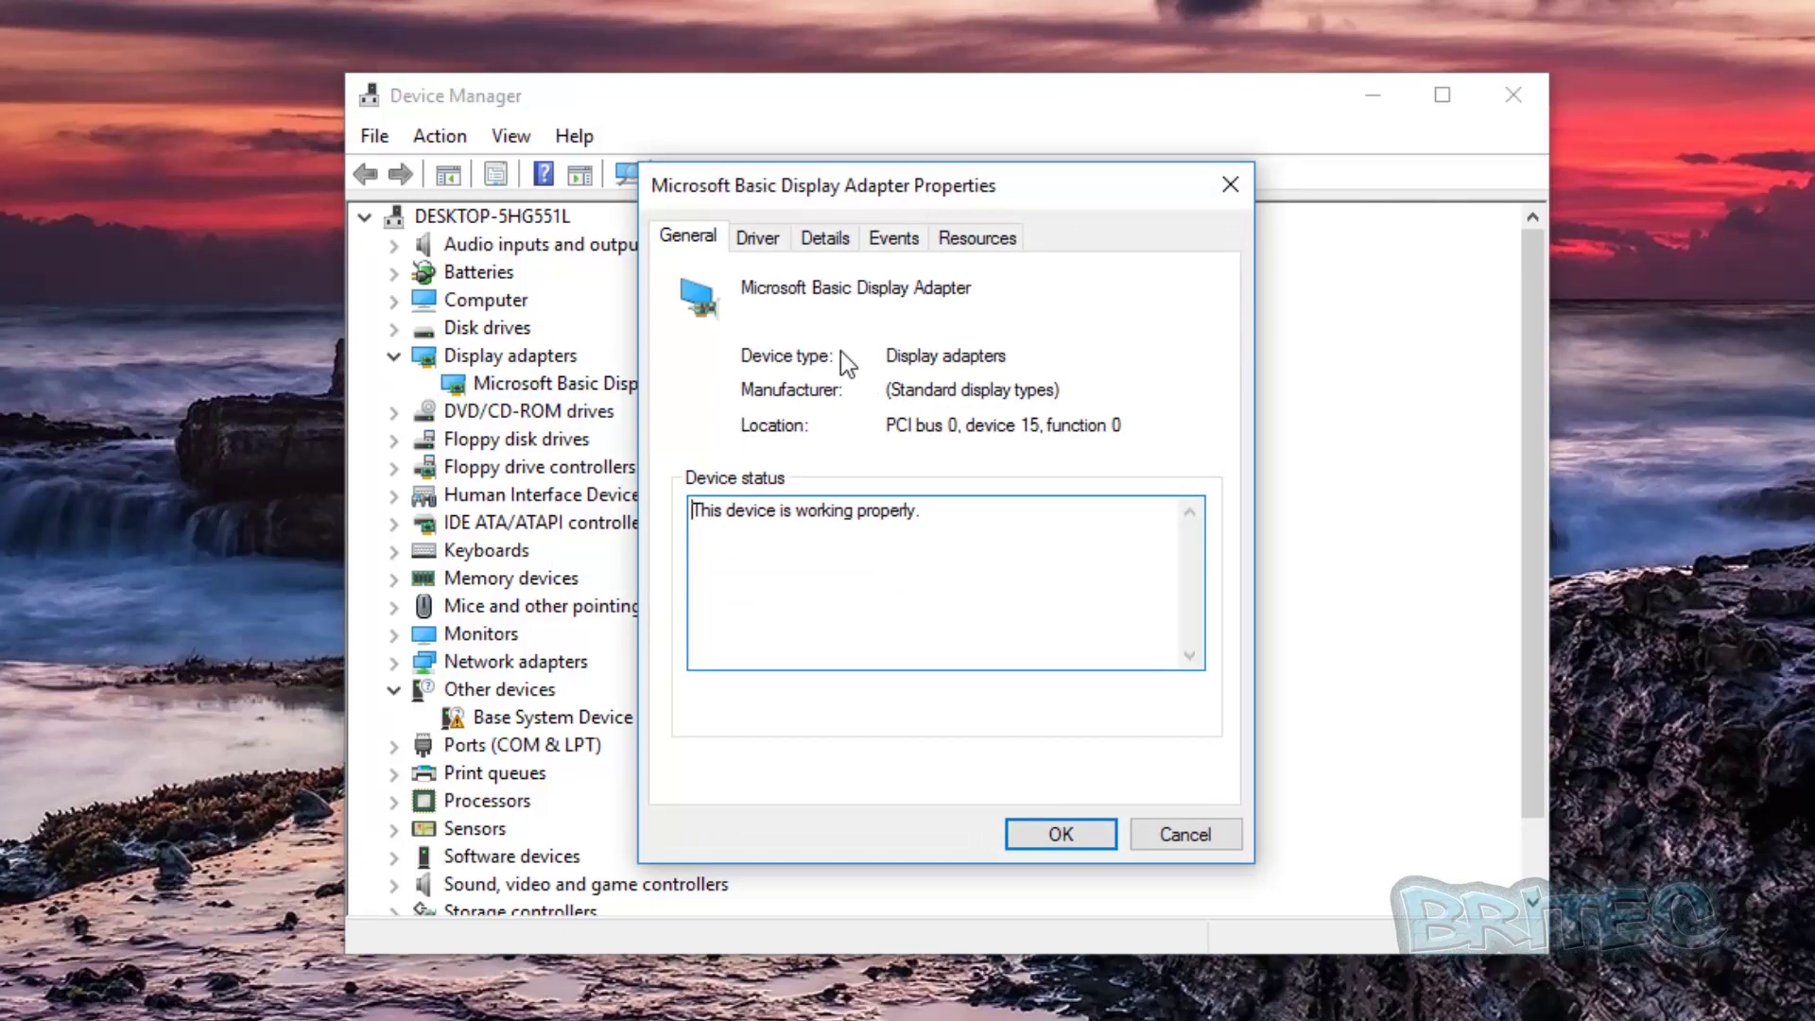
{"action": "left_click", "coordinate": [831, 240]}
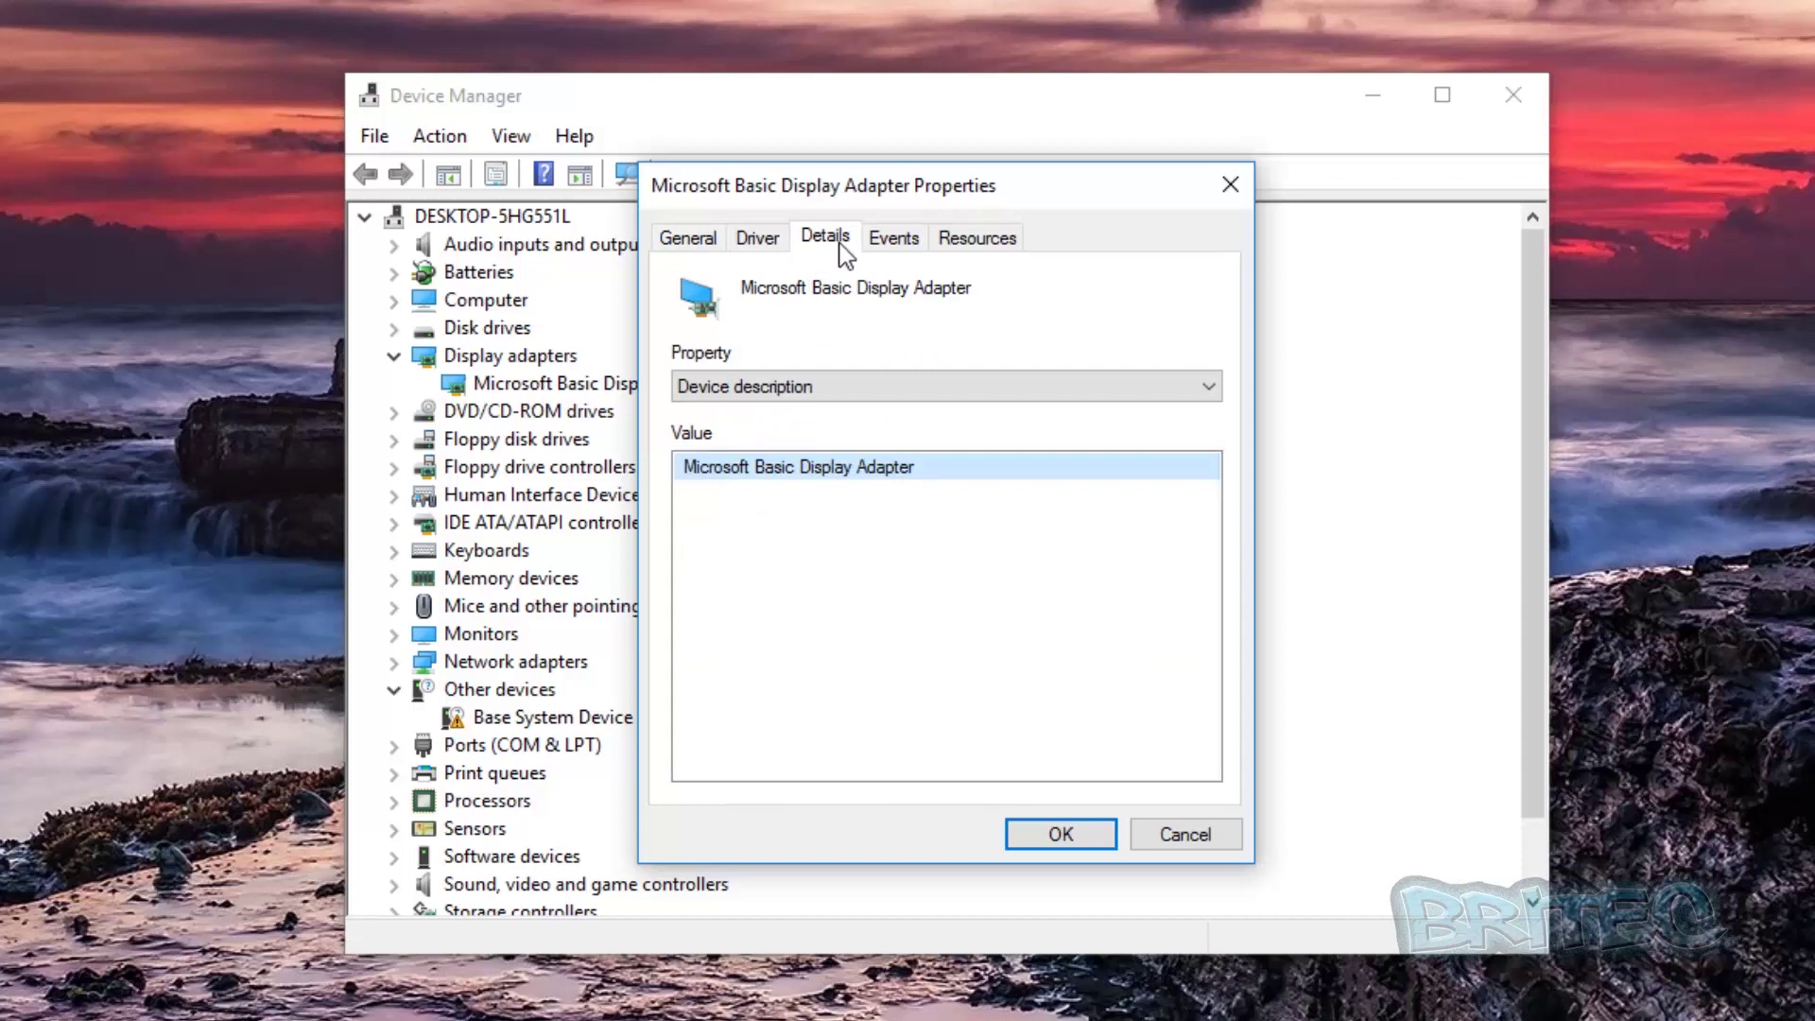
{"action": "left_click", "coordinate": [1210, 390]}
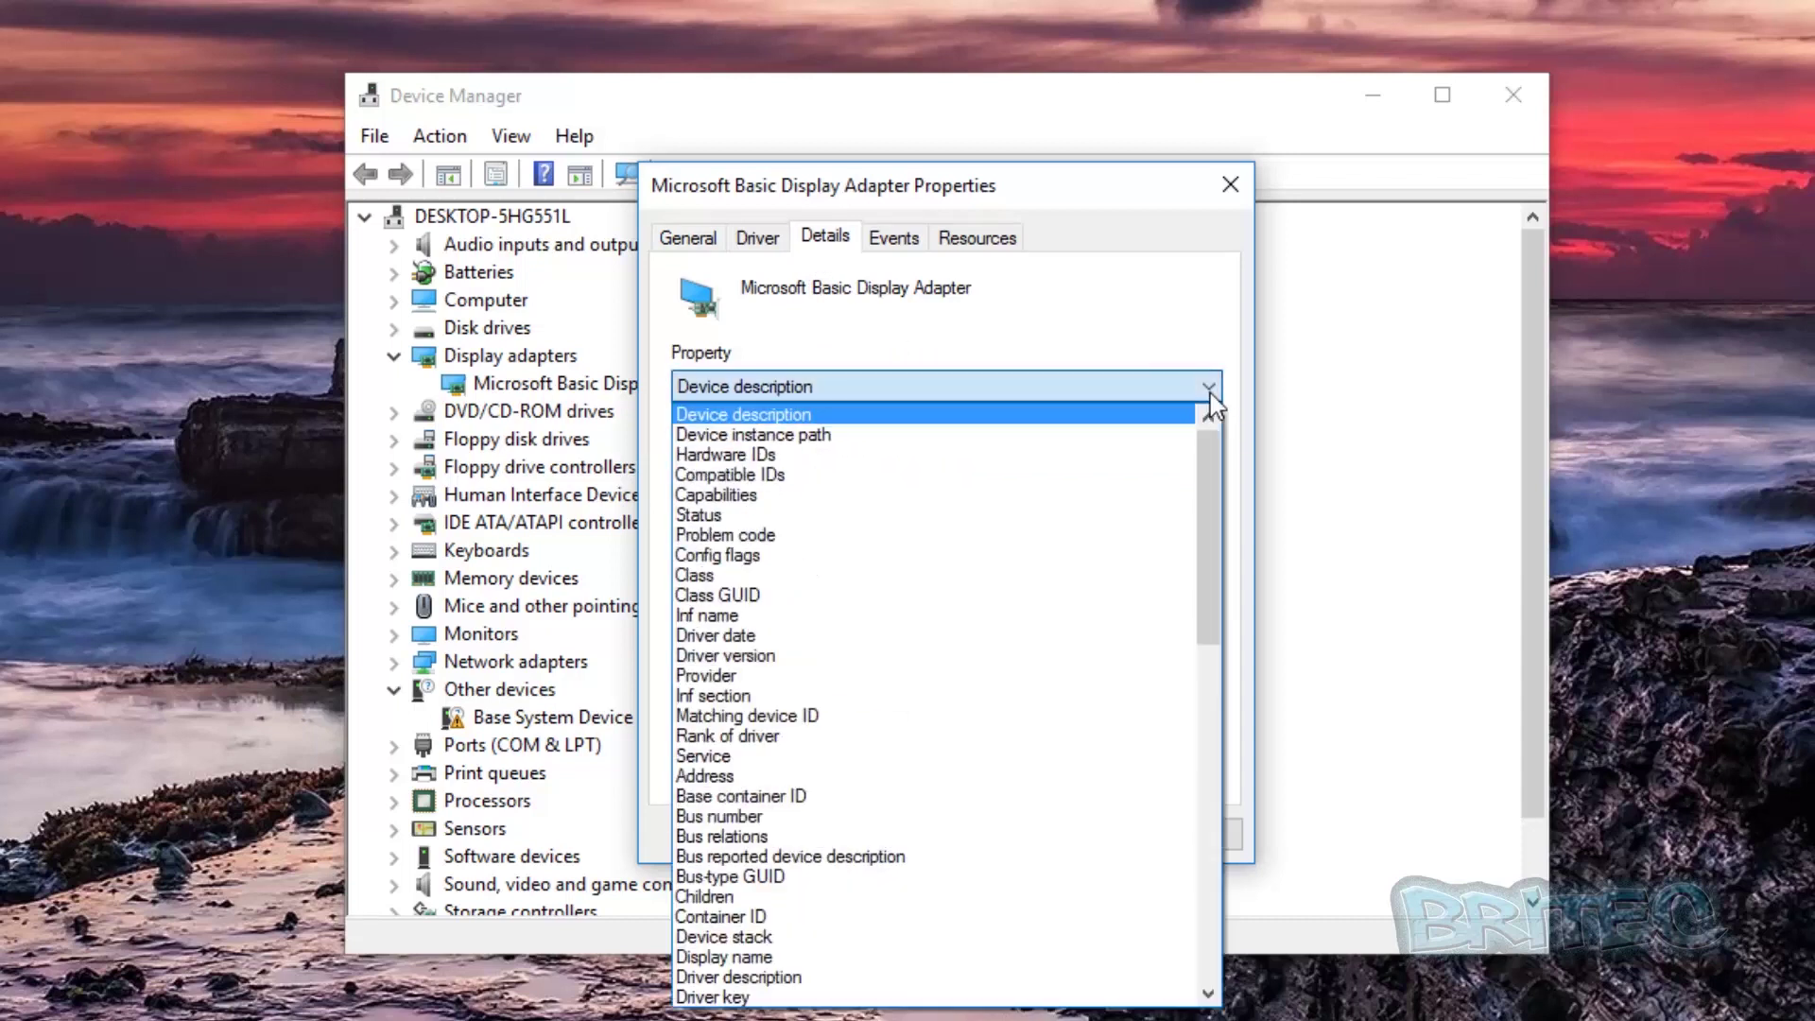
{"action": "left_click", "coordinate": [842, 458]}
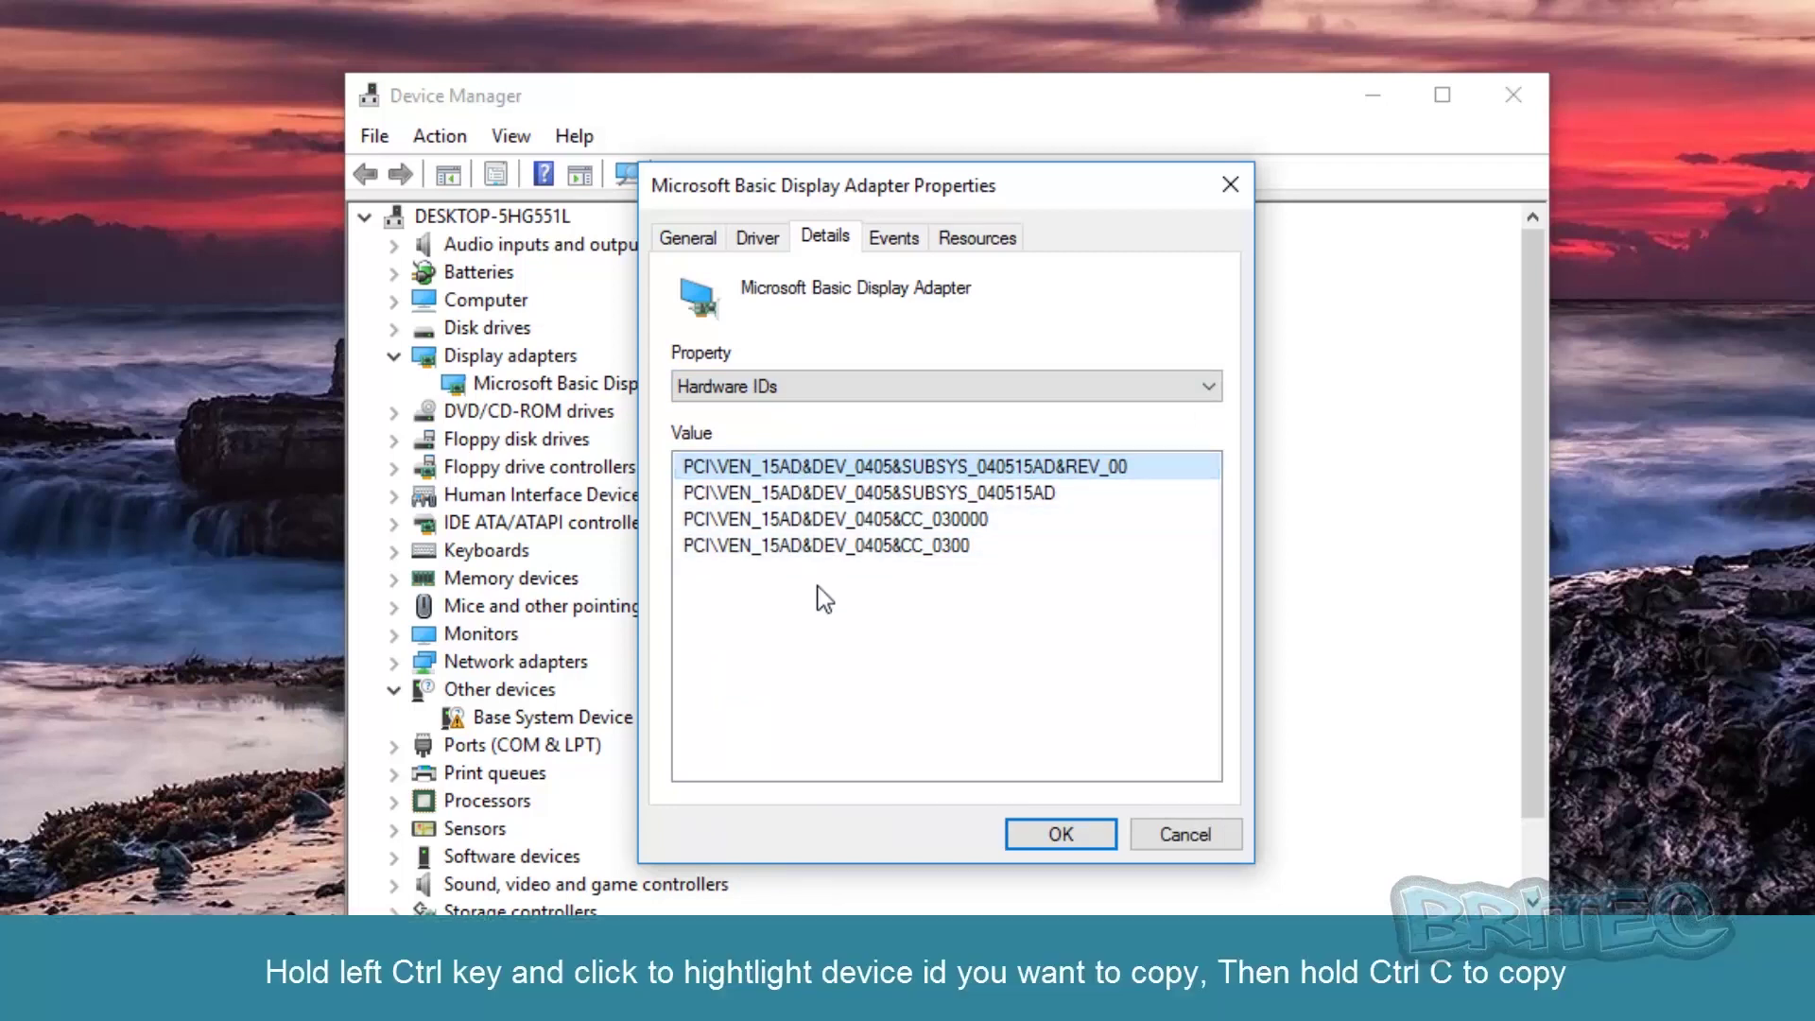
{"action": "left_click", "coordinate": [809, 493], "text": "ctrl"}
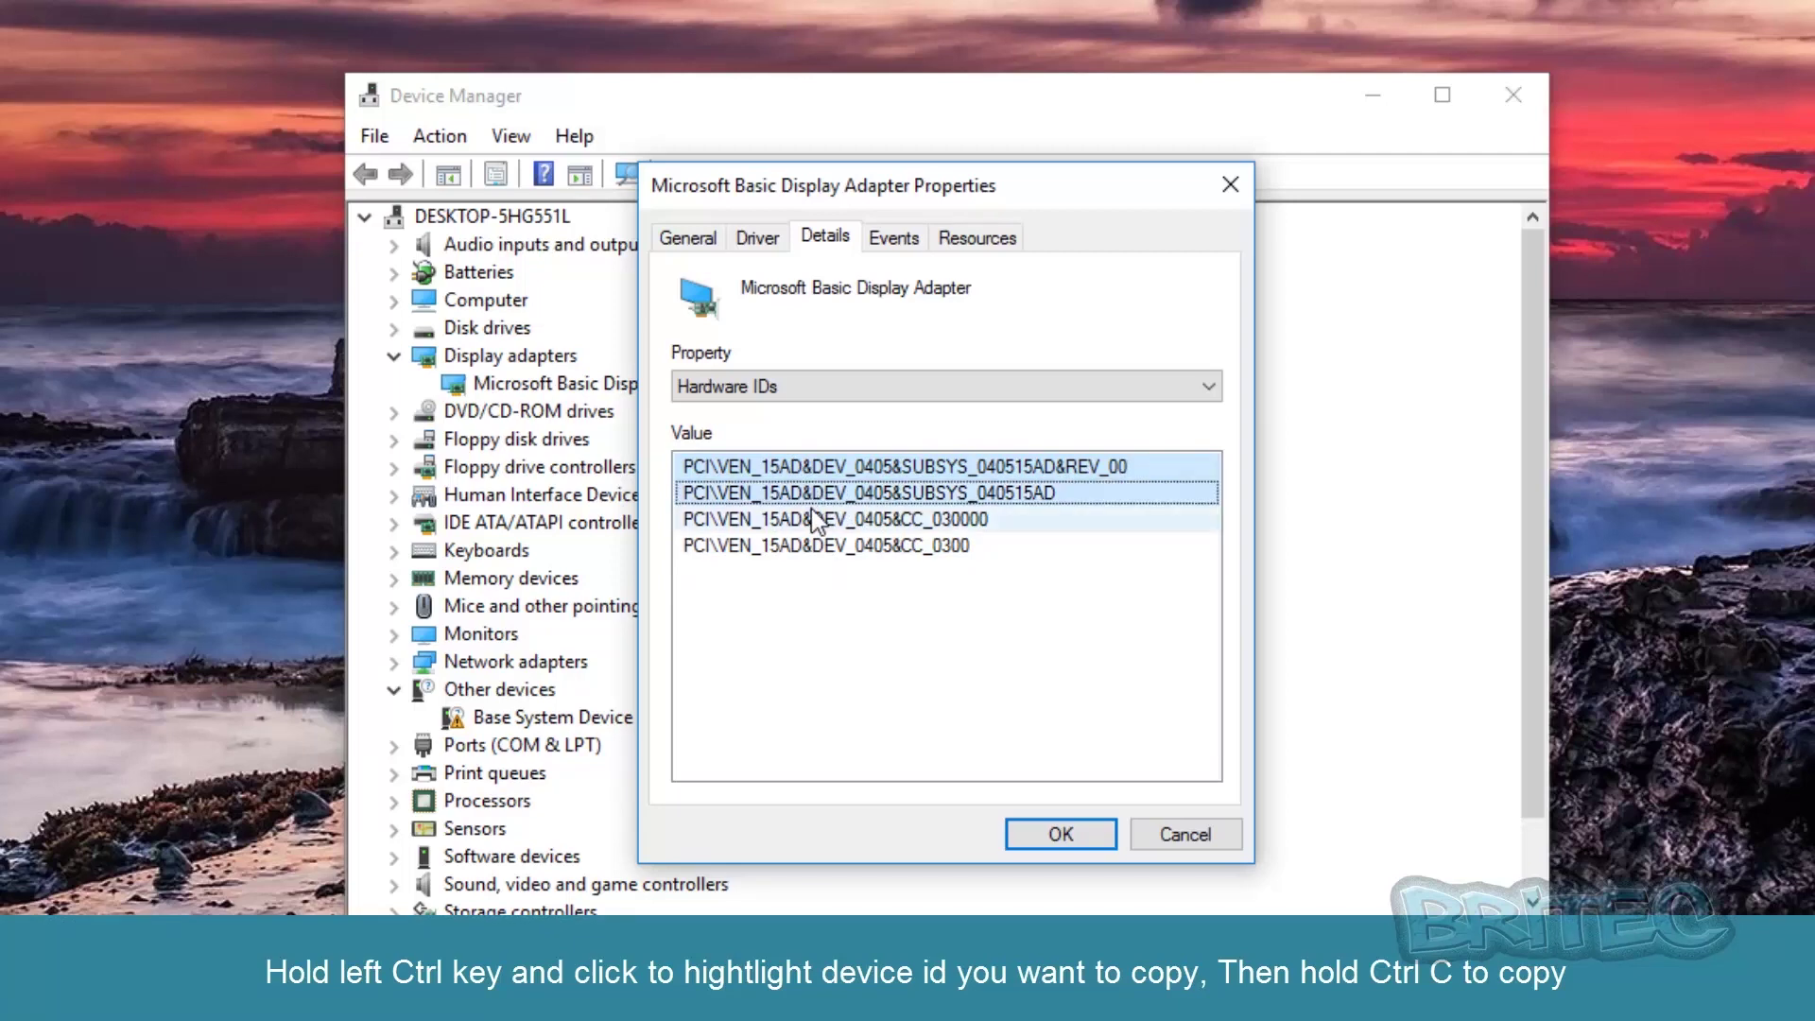
{"action": "left_click", "coordinate": [813, 519], "text": "ctrl"}
{"action": "left_click", "coordinate": [815, 545], "text": "ctrl"}
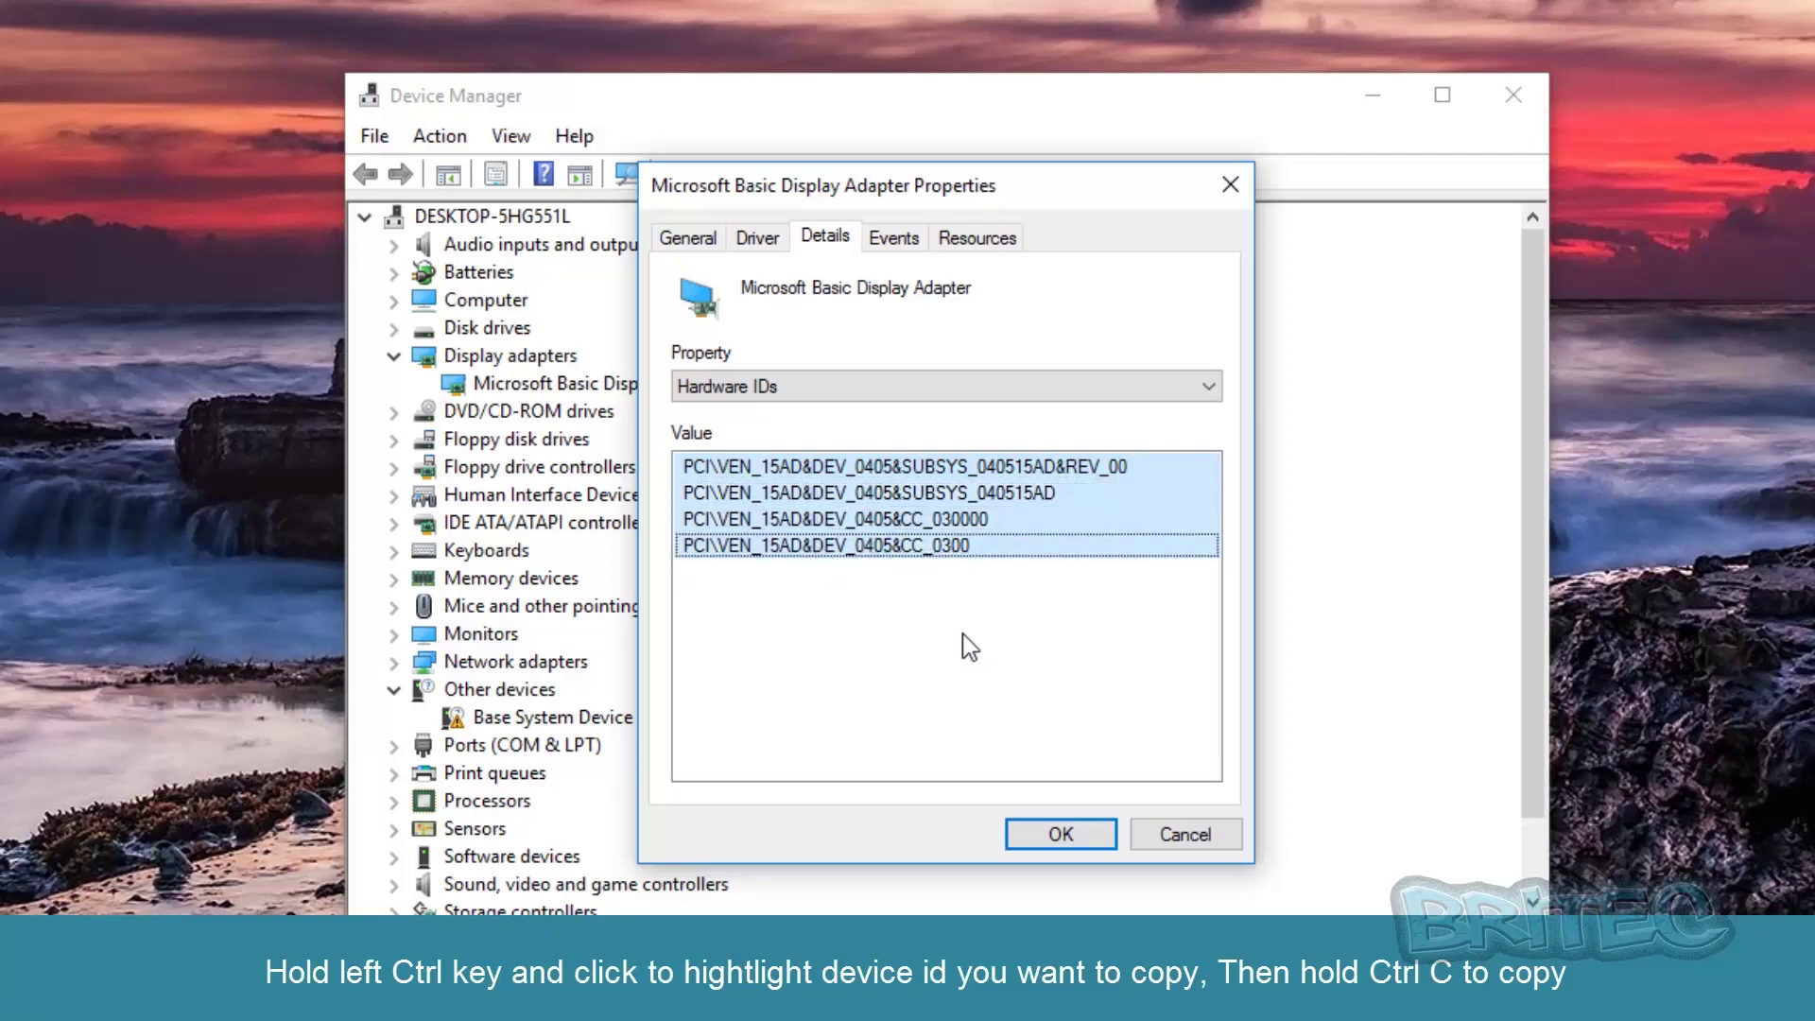
{"action": "key", "text": "ctrl+c"}
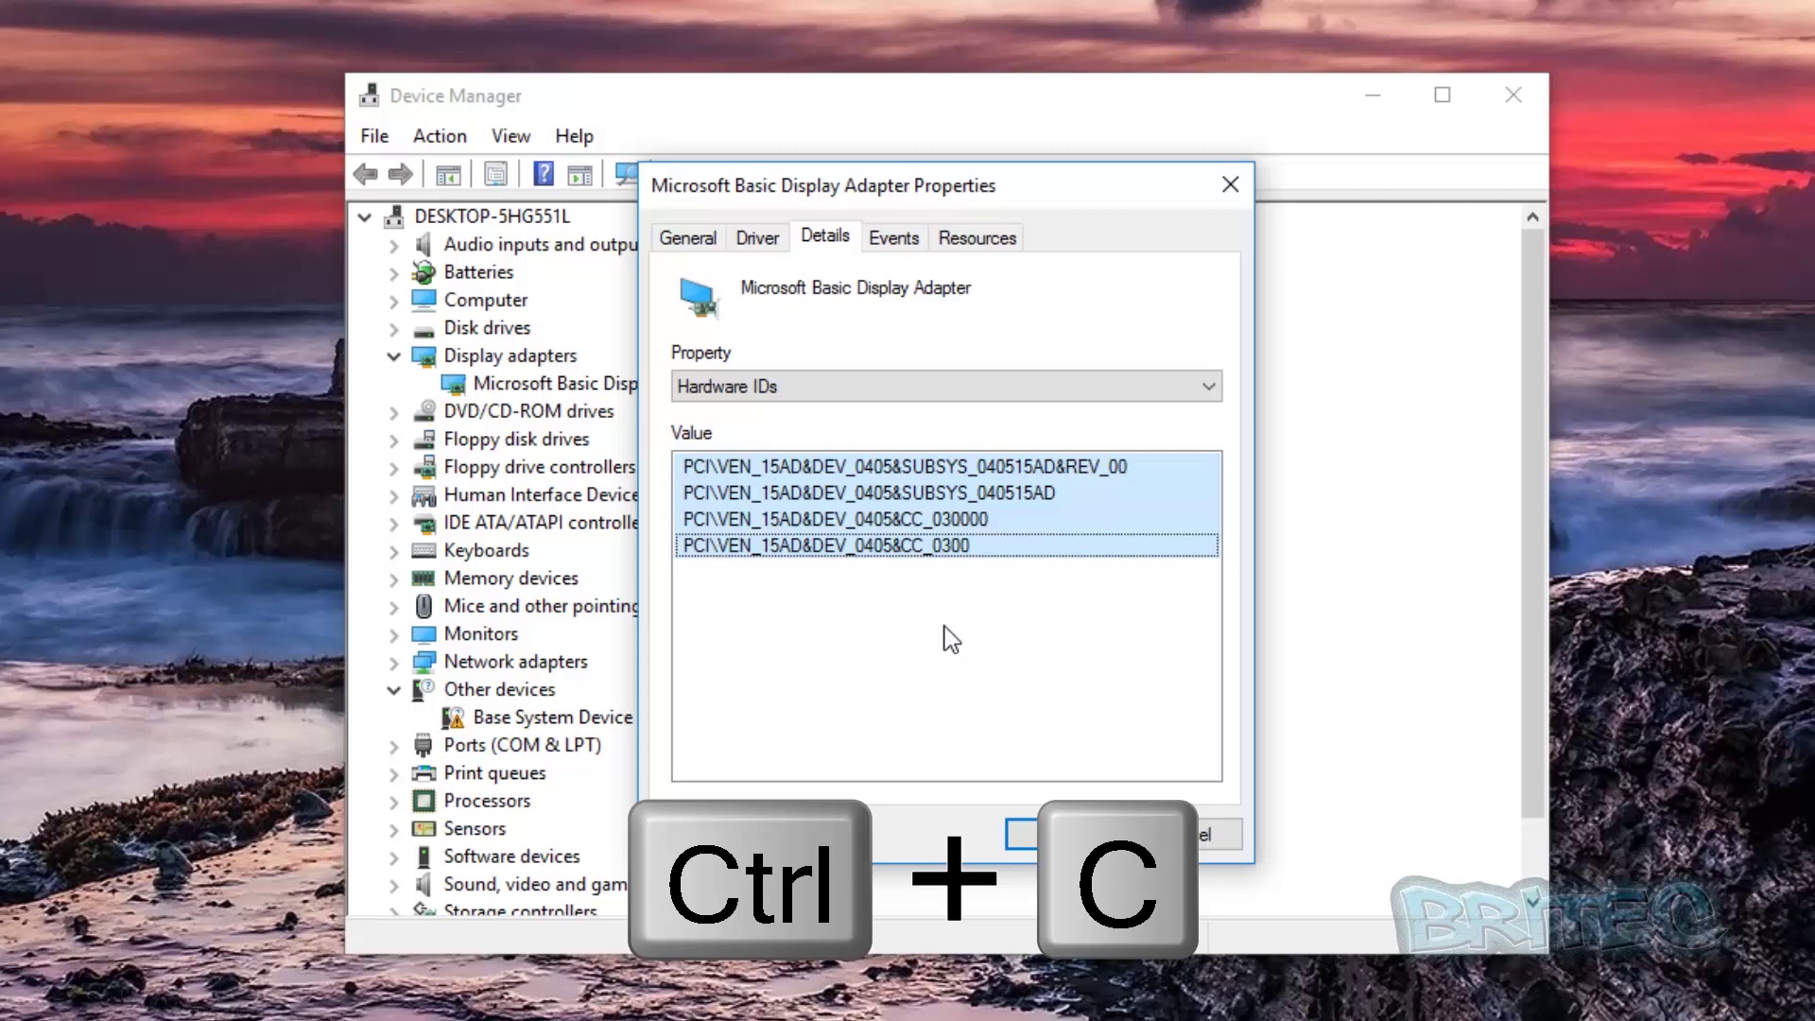
{"action": "left_click", "coordinate": [1218, 833]}
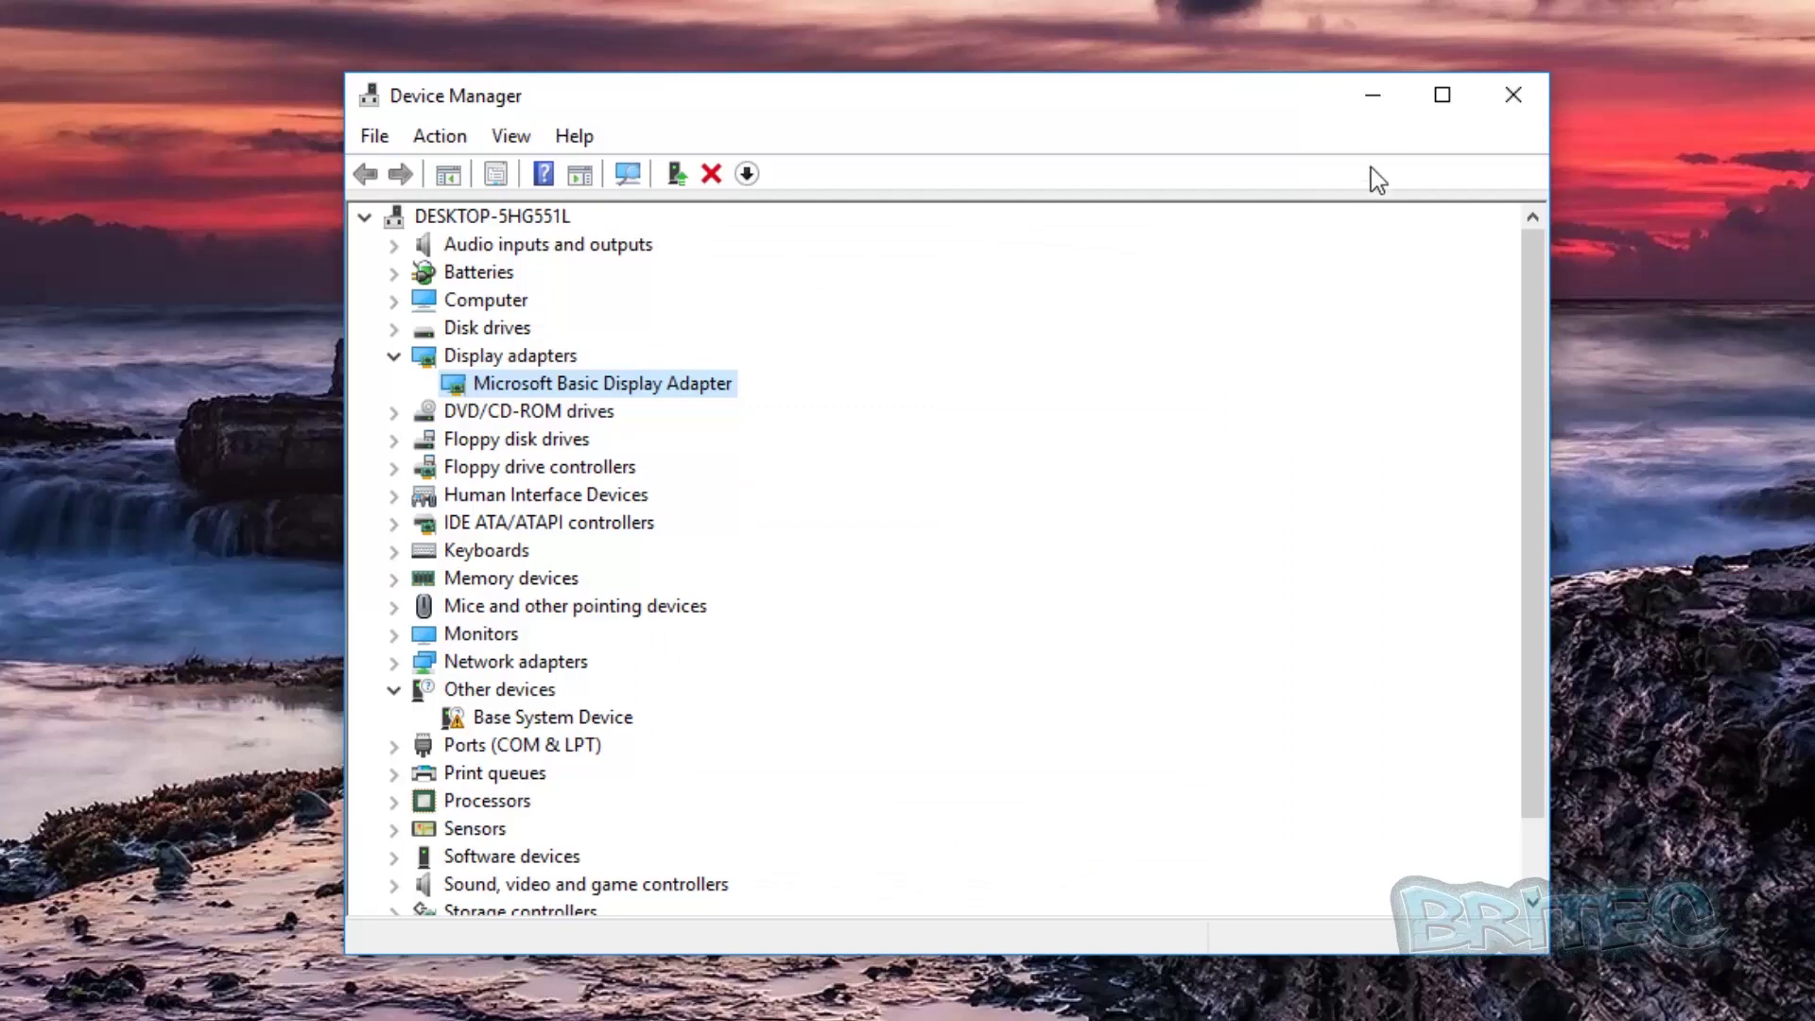
- Close Device Manager and paste the four hardware IDs into a new Notepad document
{"action": "left_click", "coordinate": [1510, 94]}
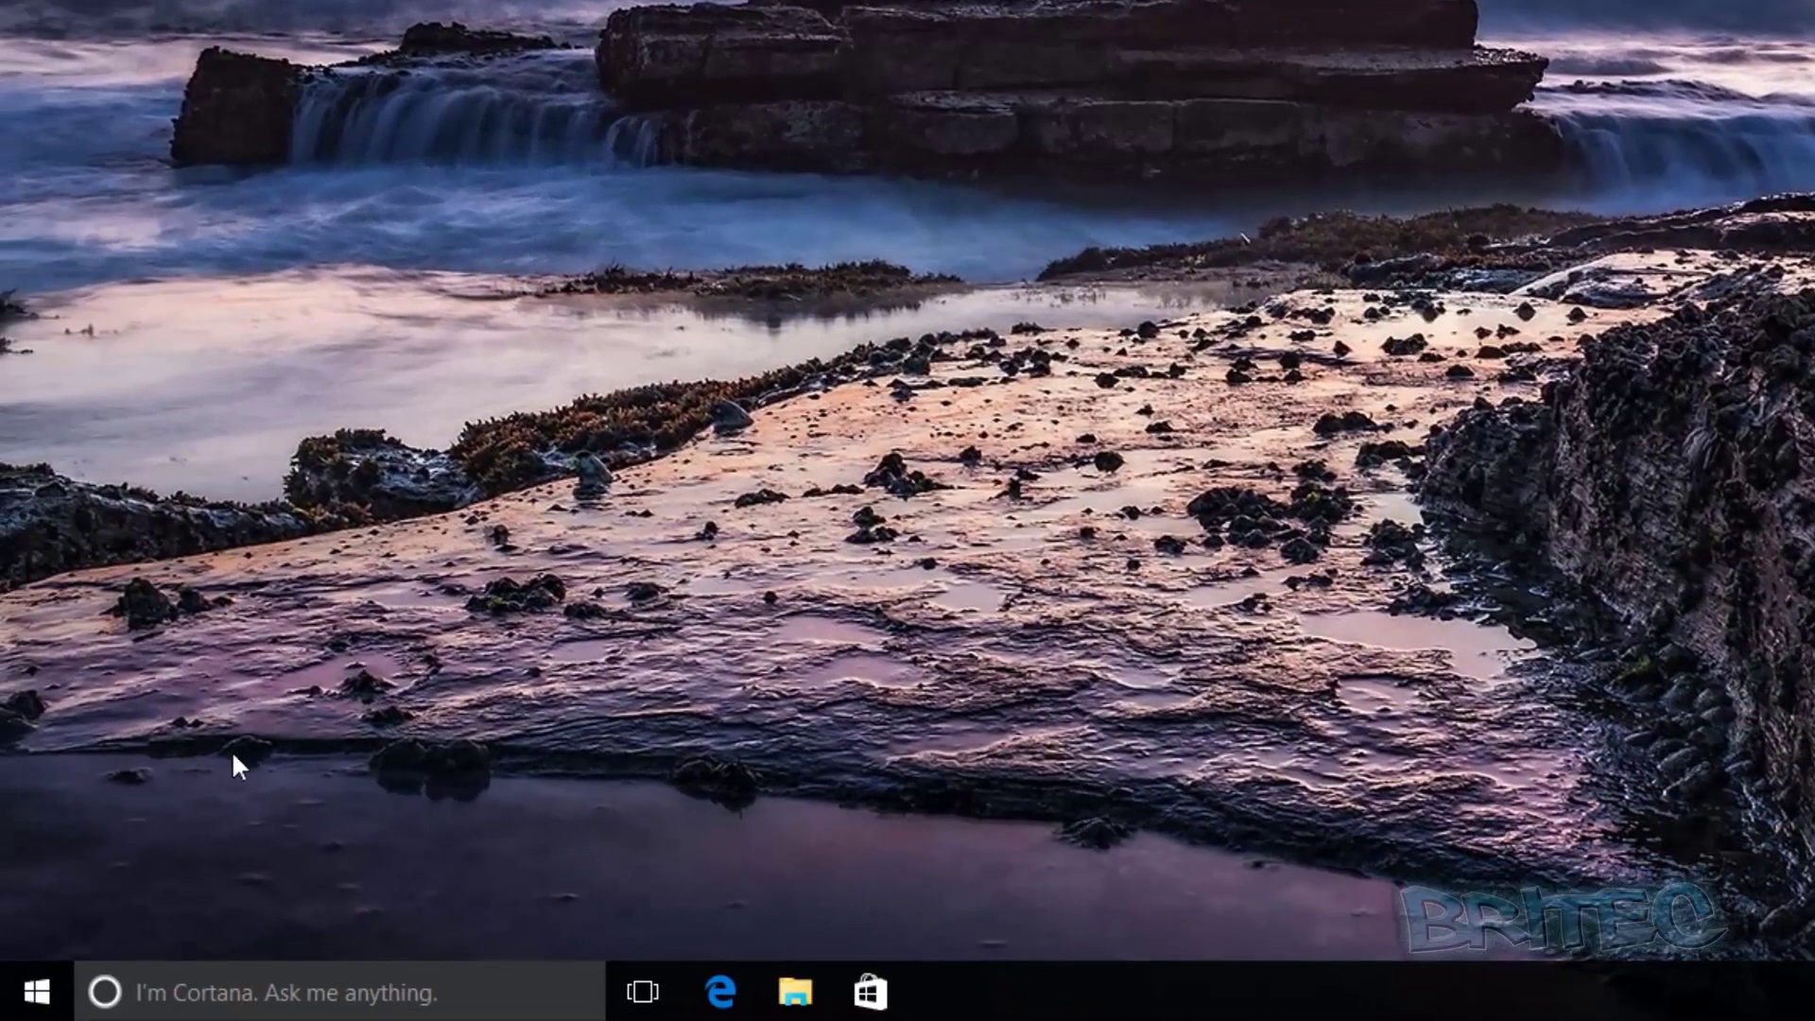
{"action": "left_click", "coordinate": [38, 992]}
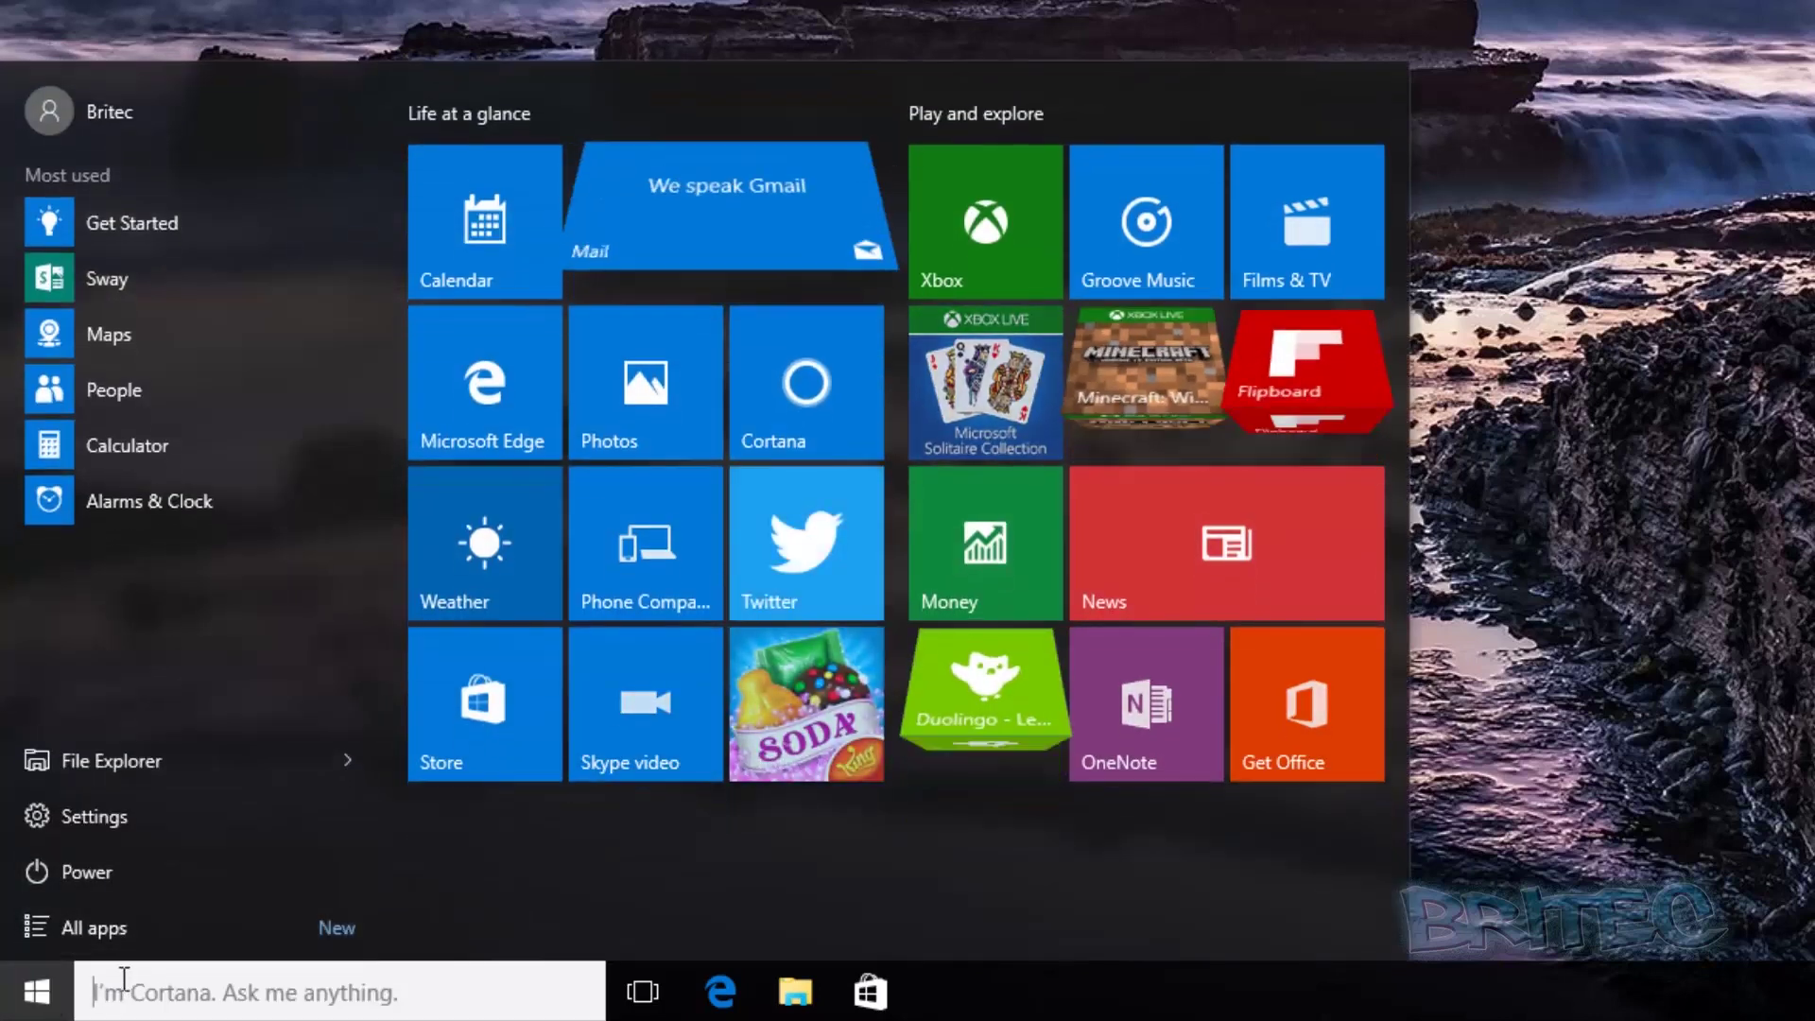
{"action": "left_click", "coordinate": [117, 988]}
{"action": "type", "text": "notepa"}
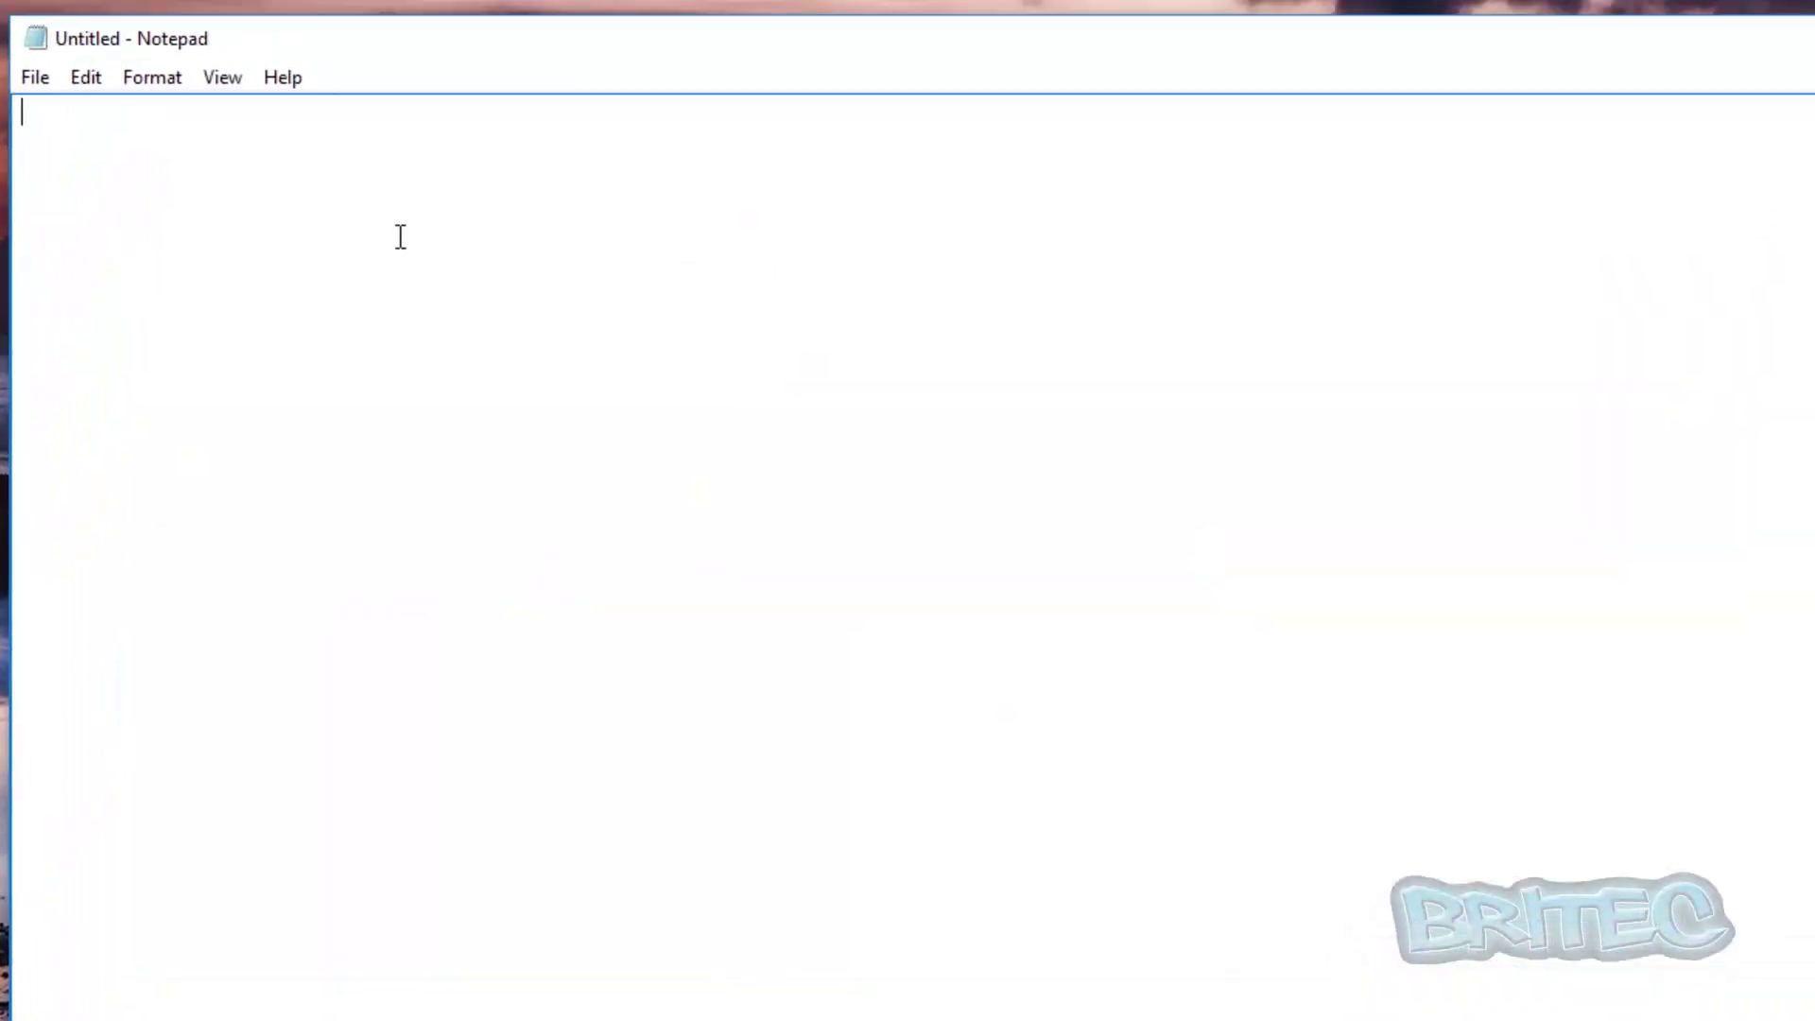
{"action": "key", "text": "ctrl+v"}
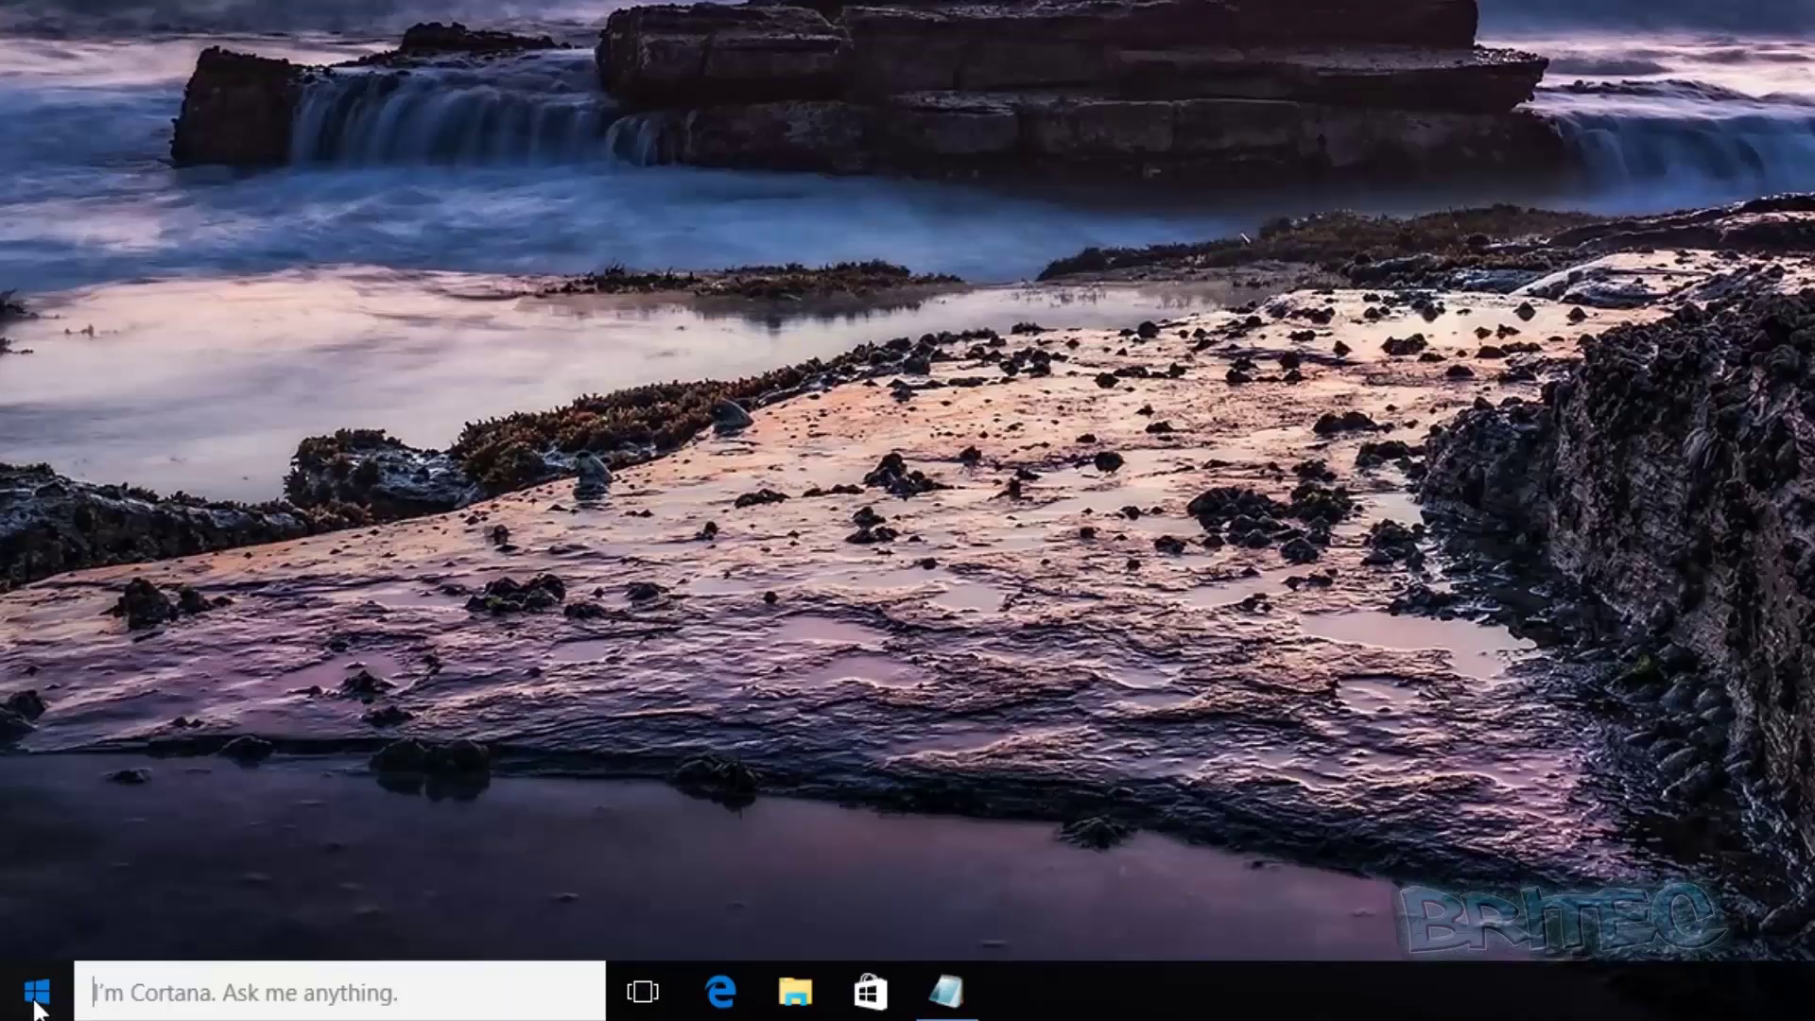
{"action": "left_click", "coordinate": [36, 1000]}
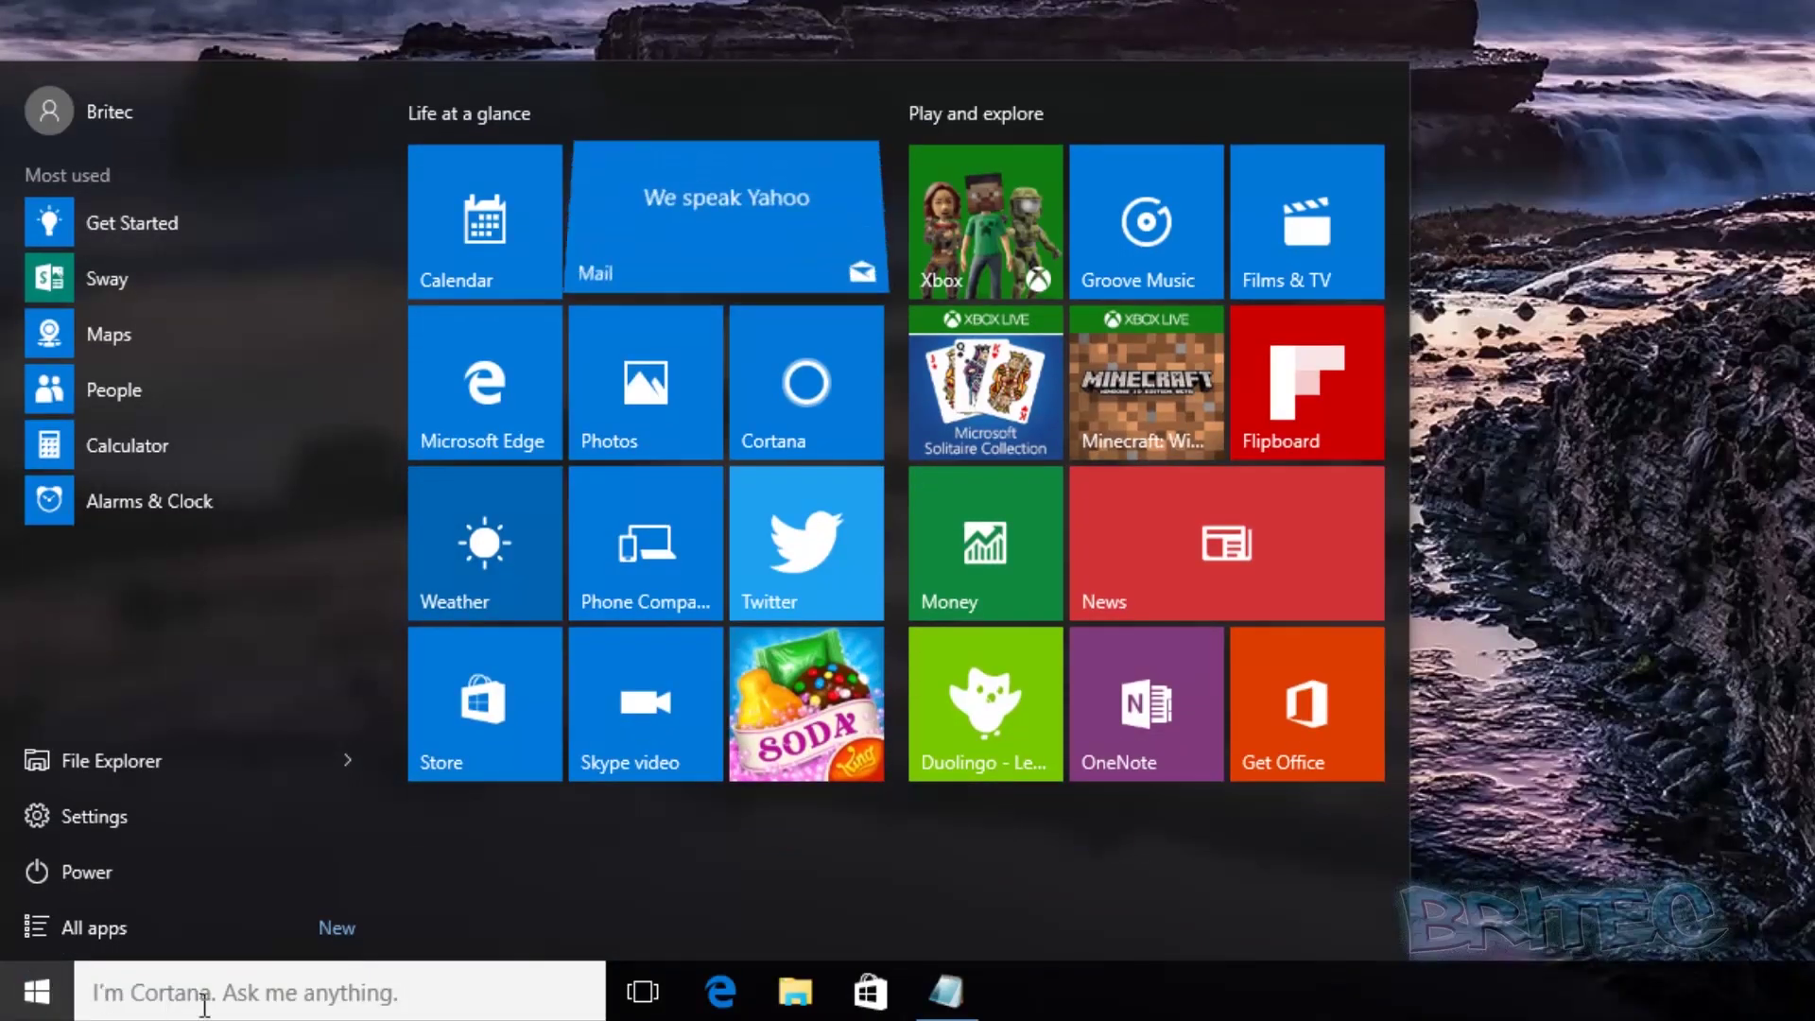
- Search Windows for gpedit and launch Edit group policy
{"action": "type", "text": "gp"}
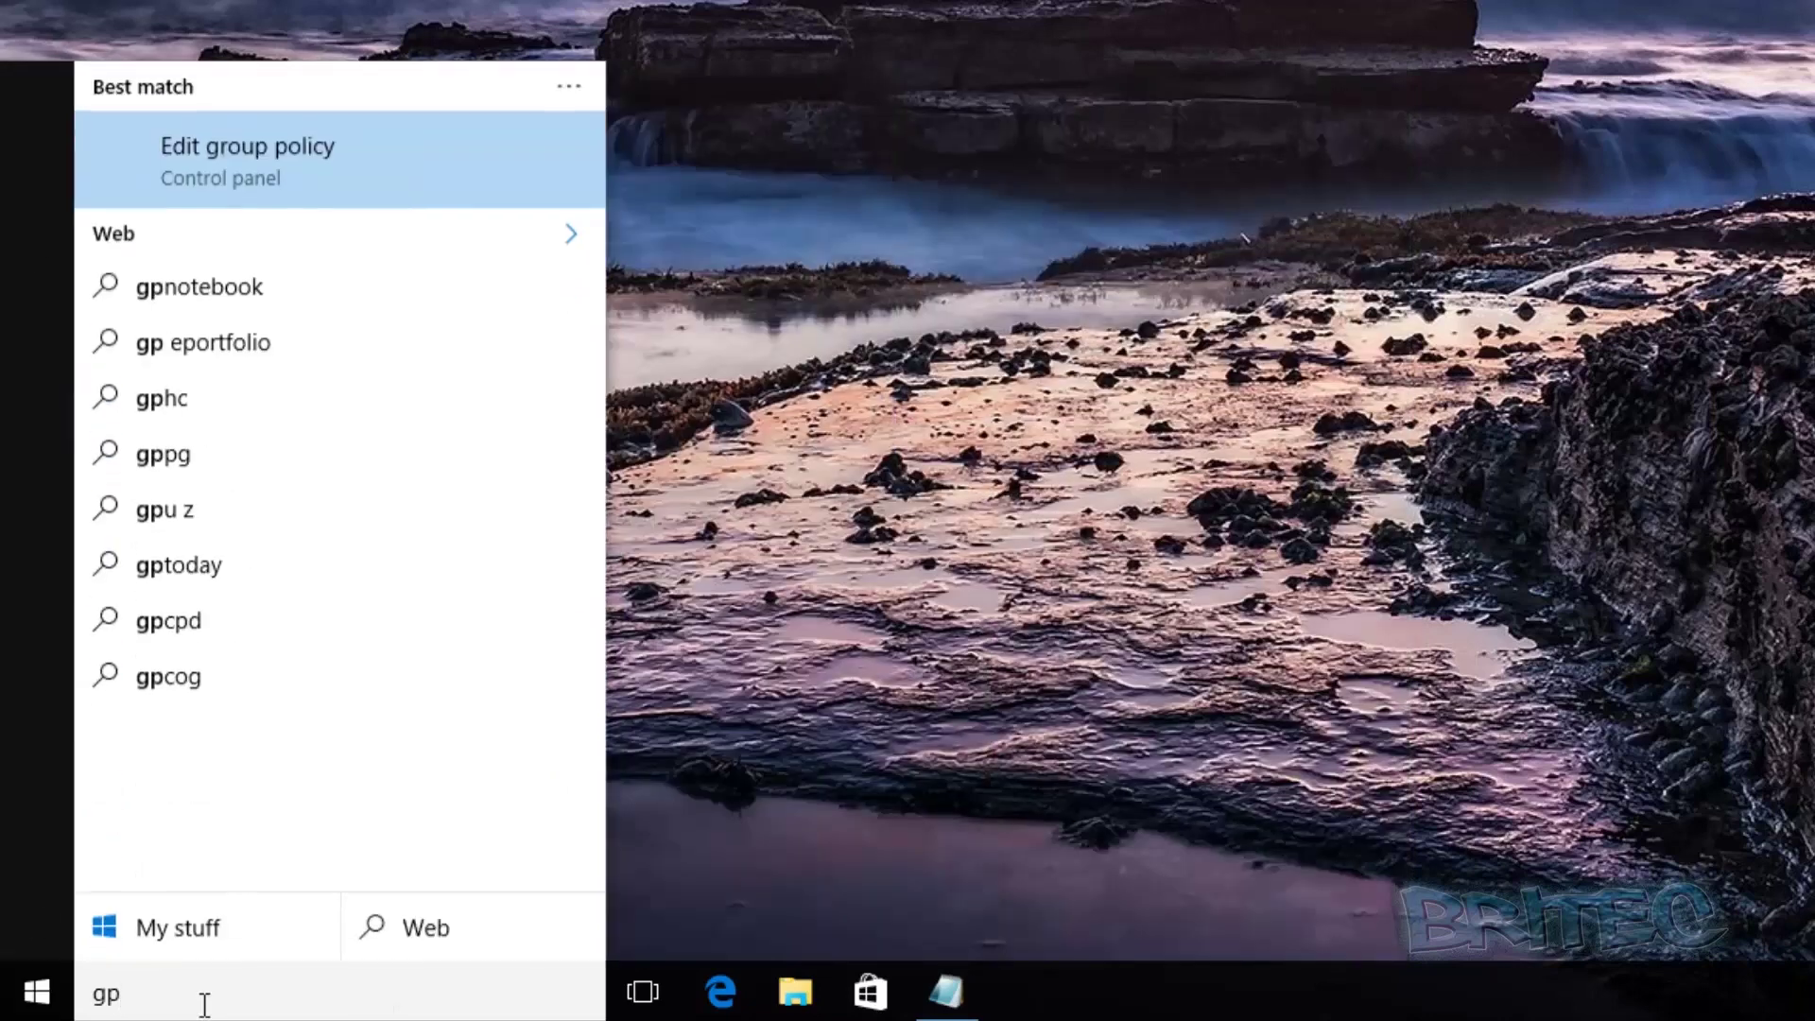
{"action": "type", "text": "edit"}
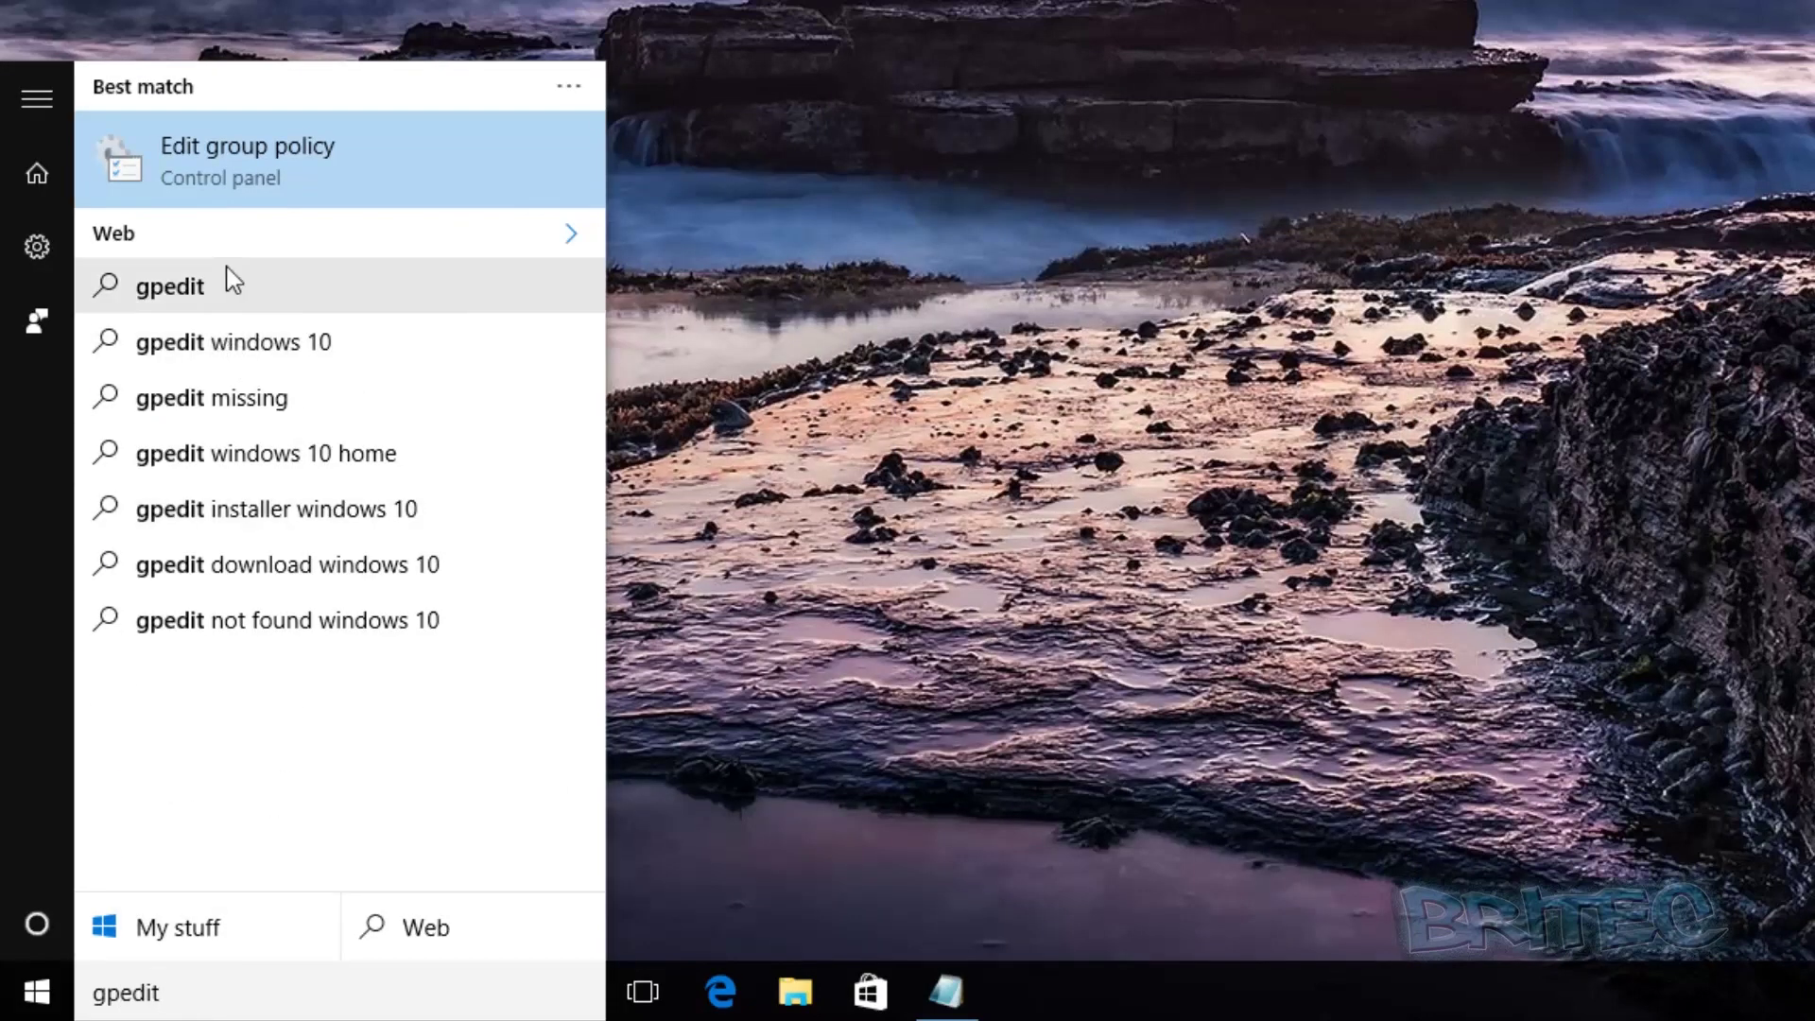
{"action": "left_click", "coordinate": [227, 165]}
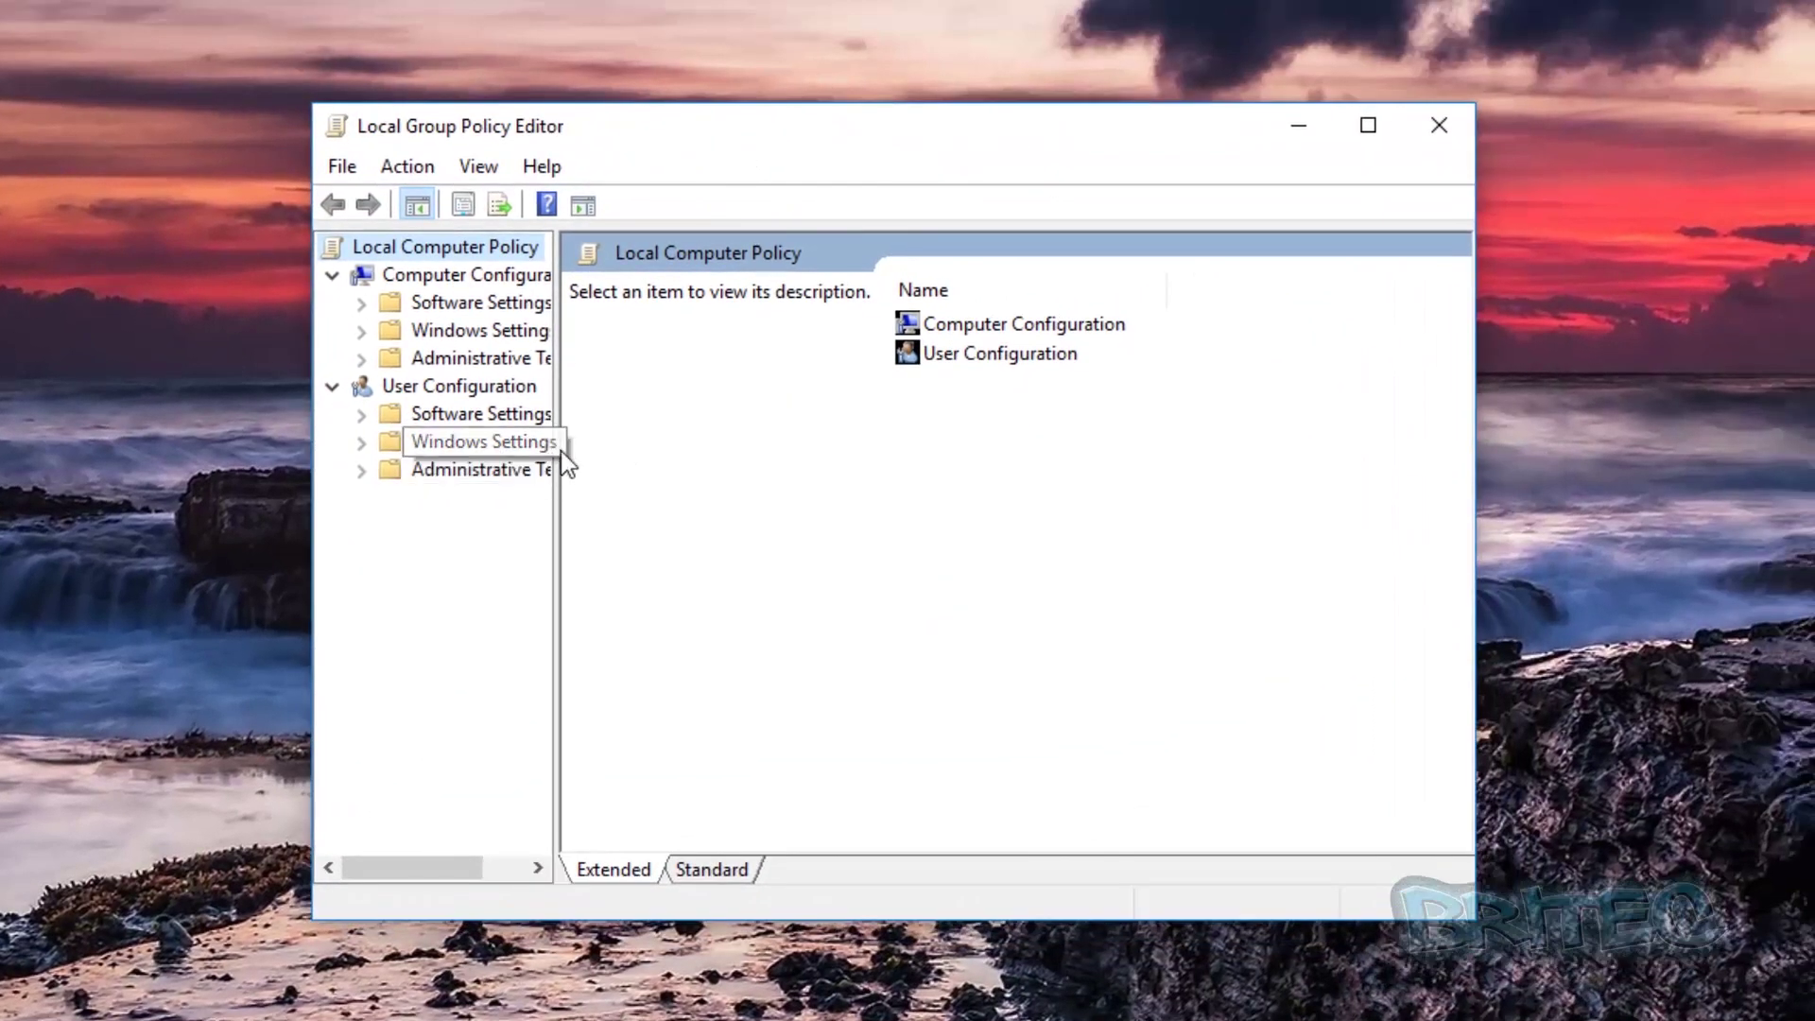
- Expand Computer Configuration > Administrative Templates > System > Device Installation, widening the tree pane and window
{"action": "left_click_drag", "start_coordinate": [558, 449], "coordinate": [673, 454]}
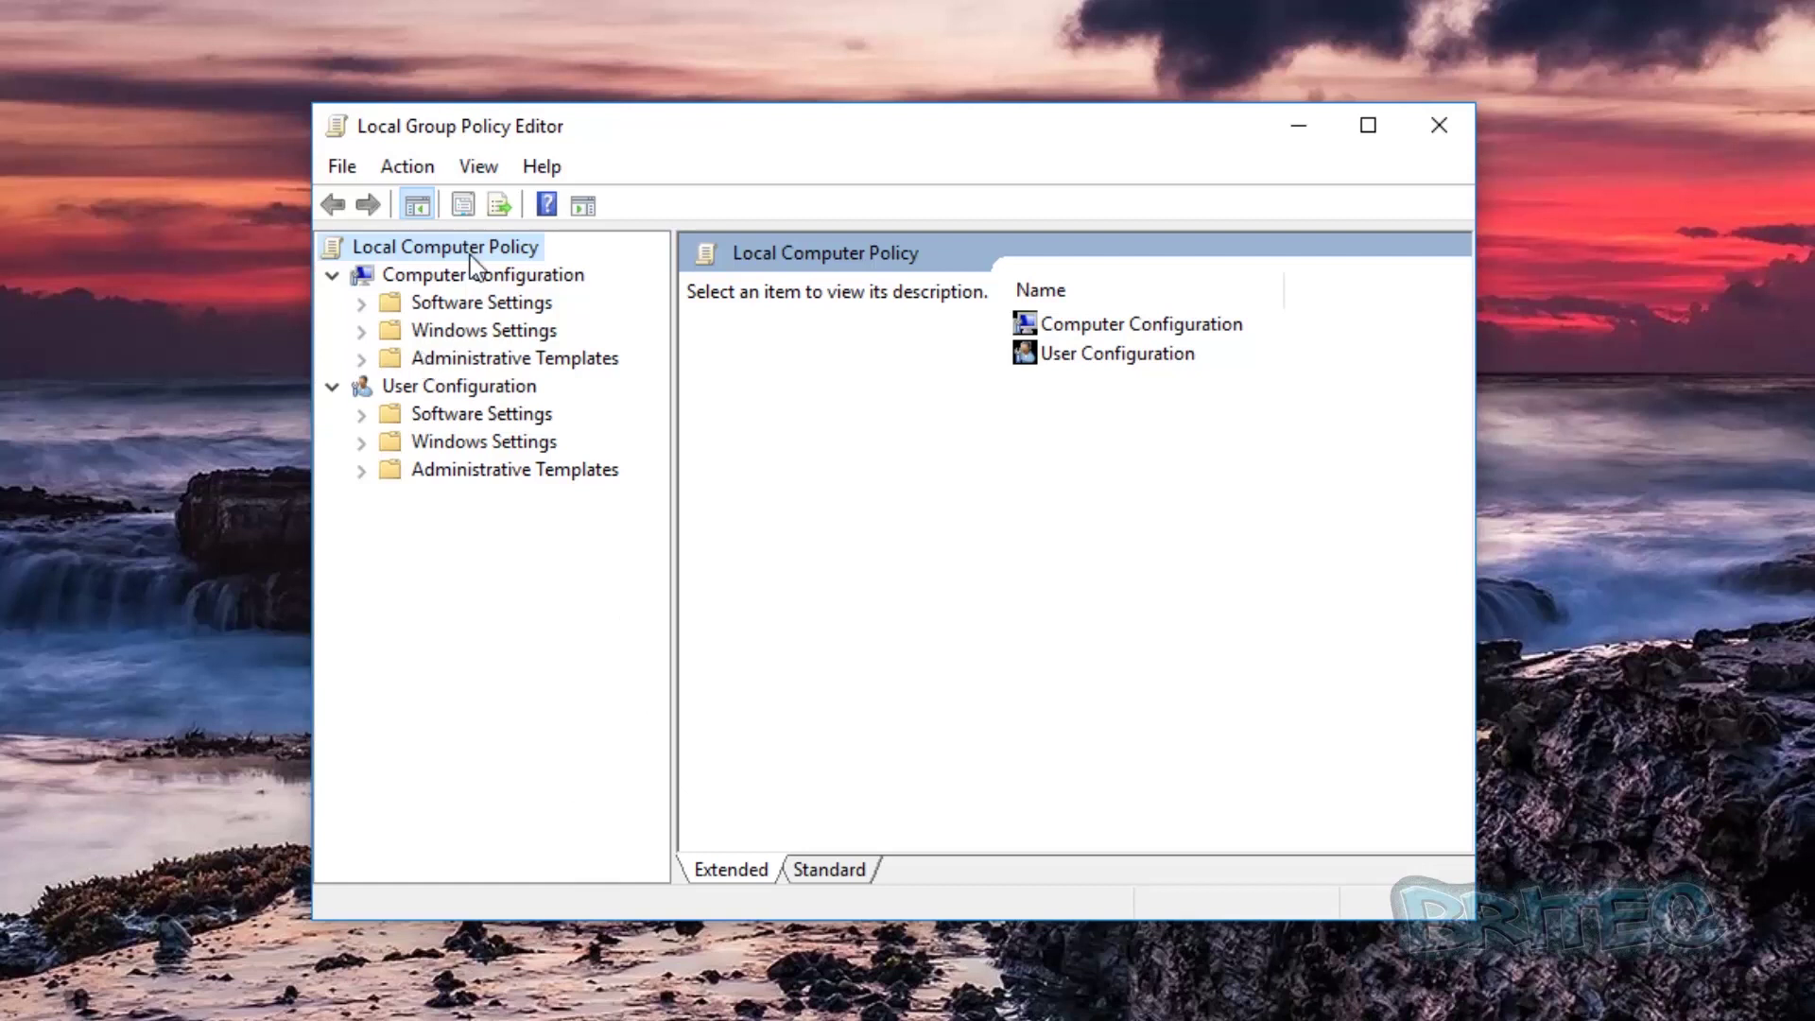
{"action": "left_click", "coordinate": [401, 276]}
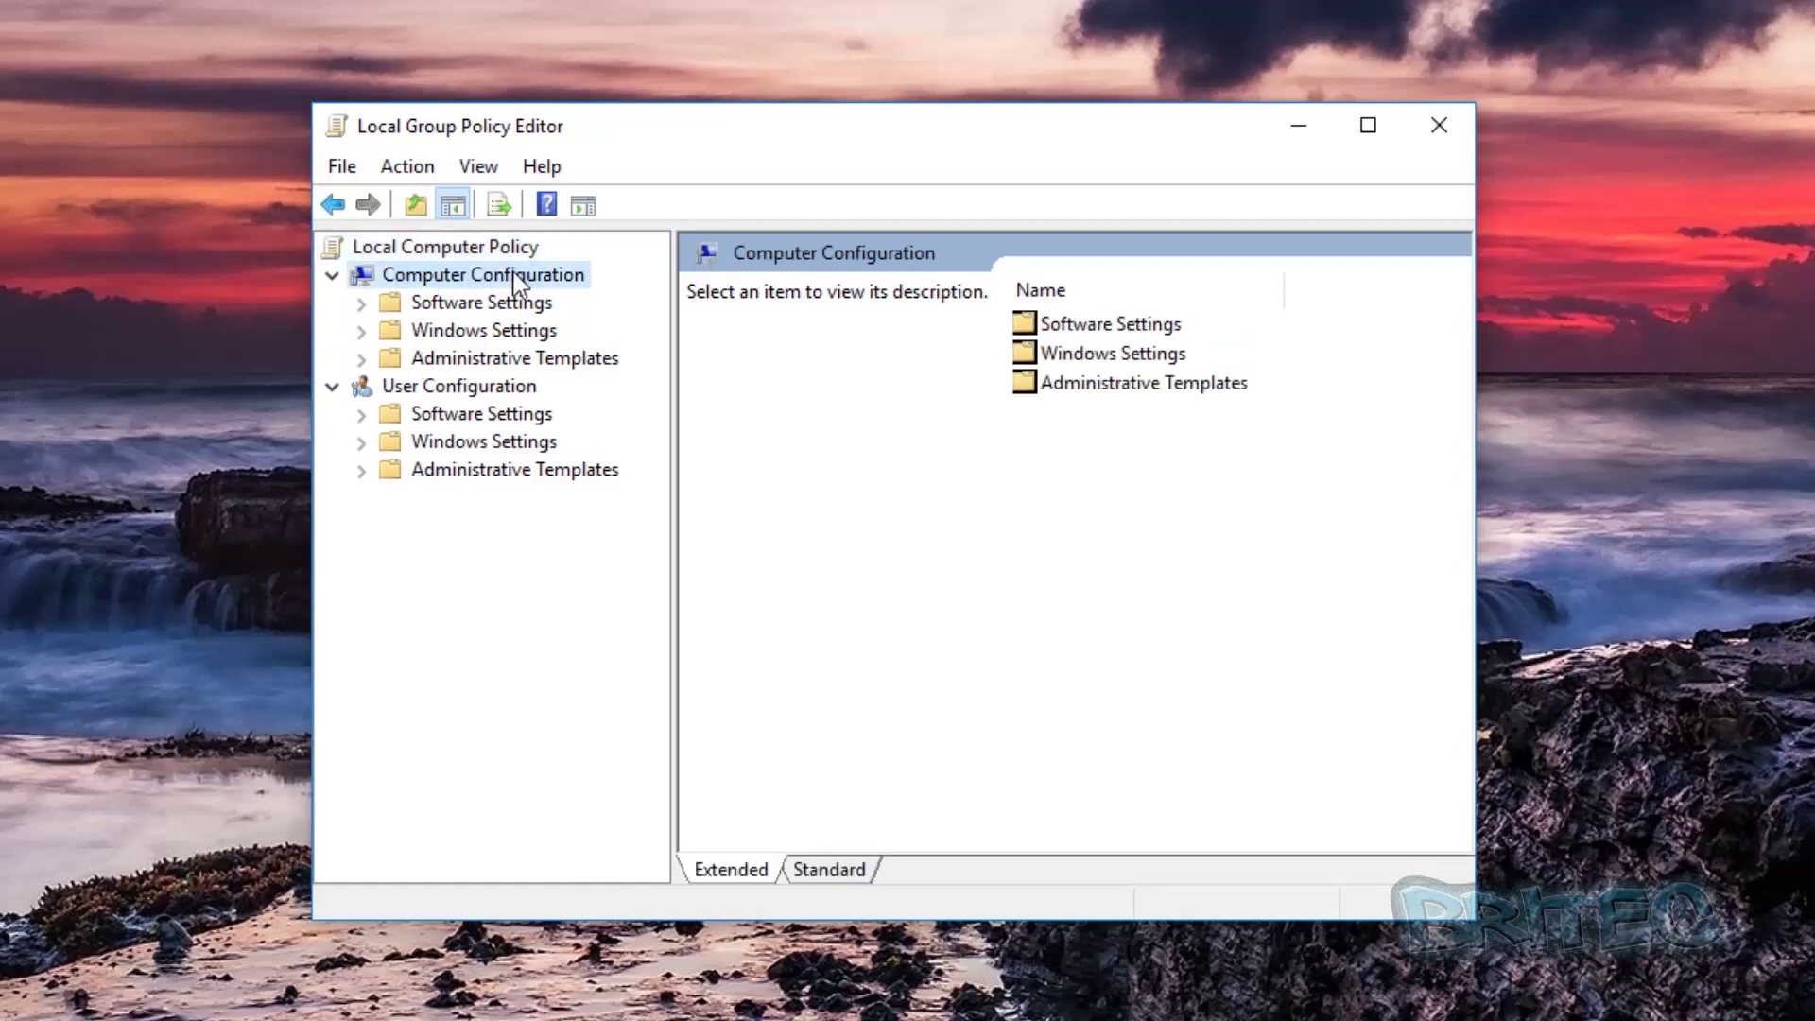
{"action": "left_click", "coordinate": [453, 361]}
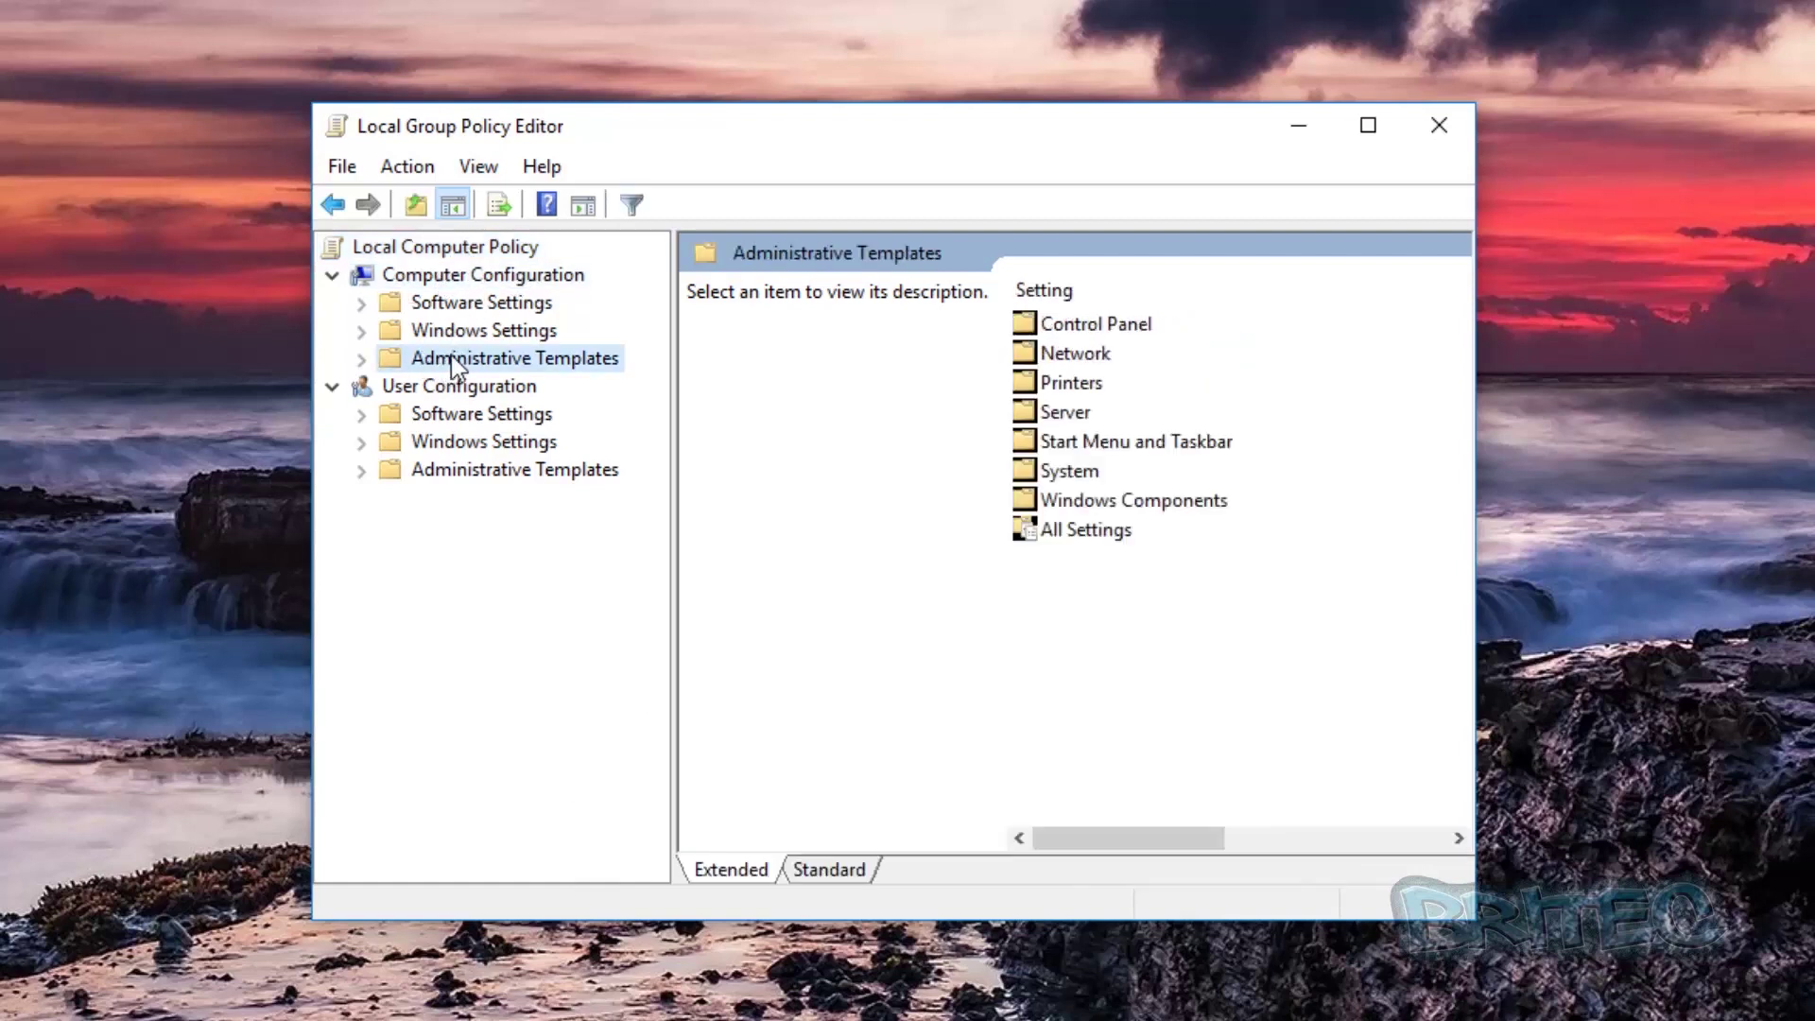
{"action": "left_click", "coordinate": [363, 359]}
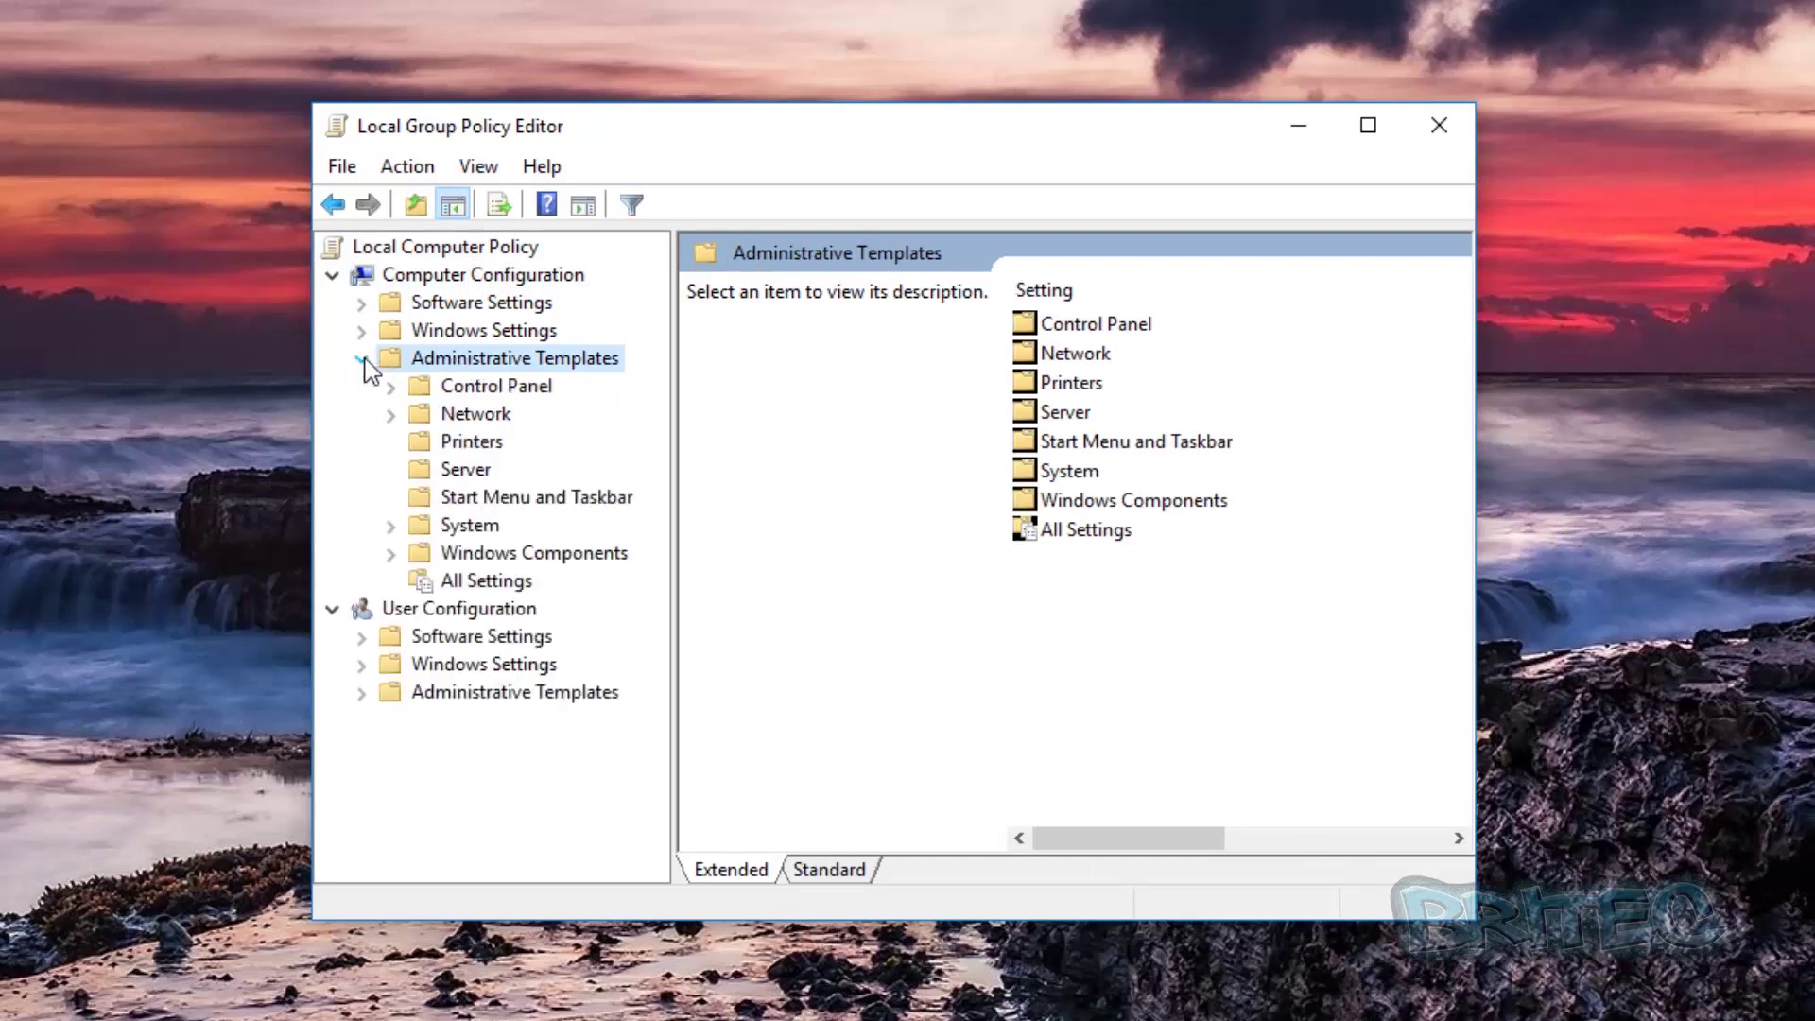
{"action": "left_click", "coordinate": [460, 529]}
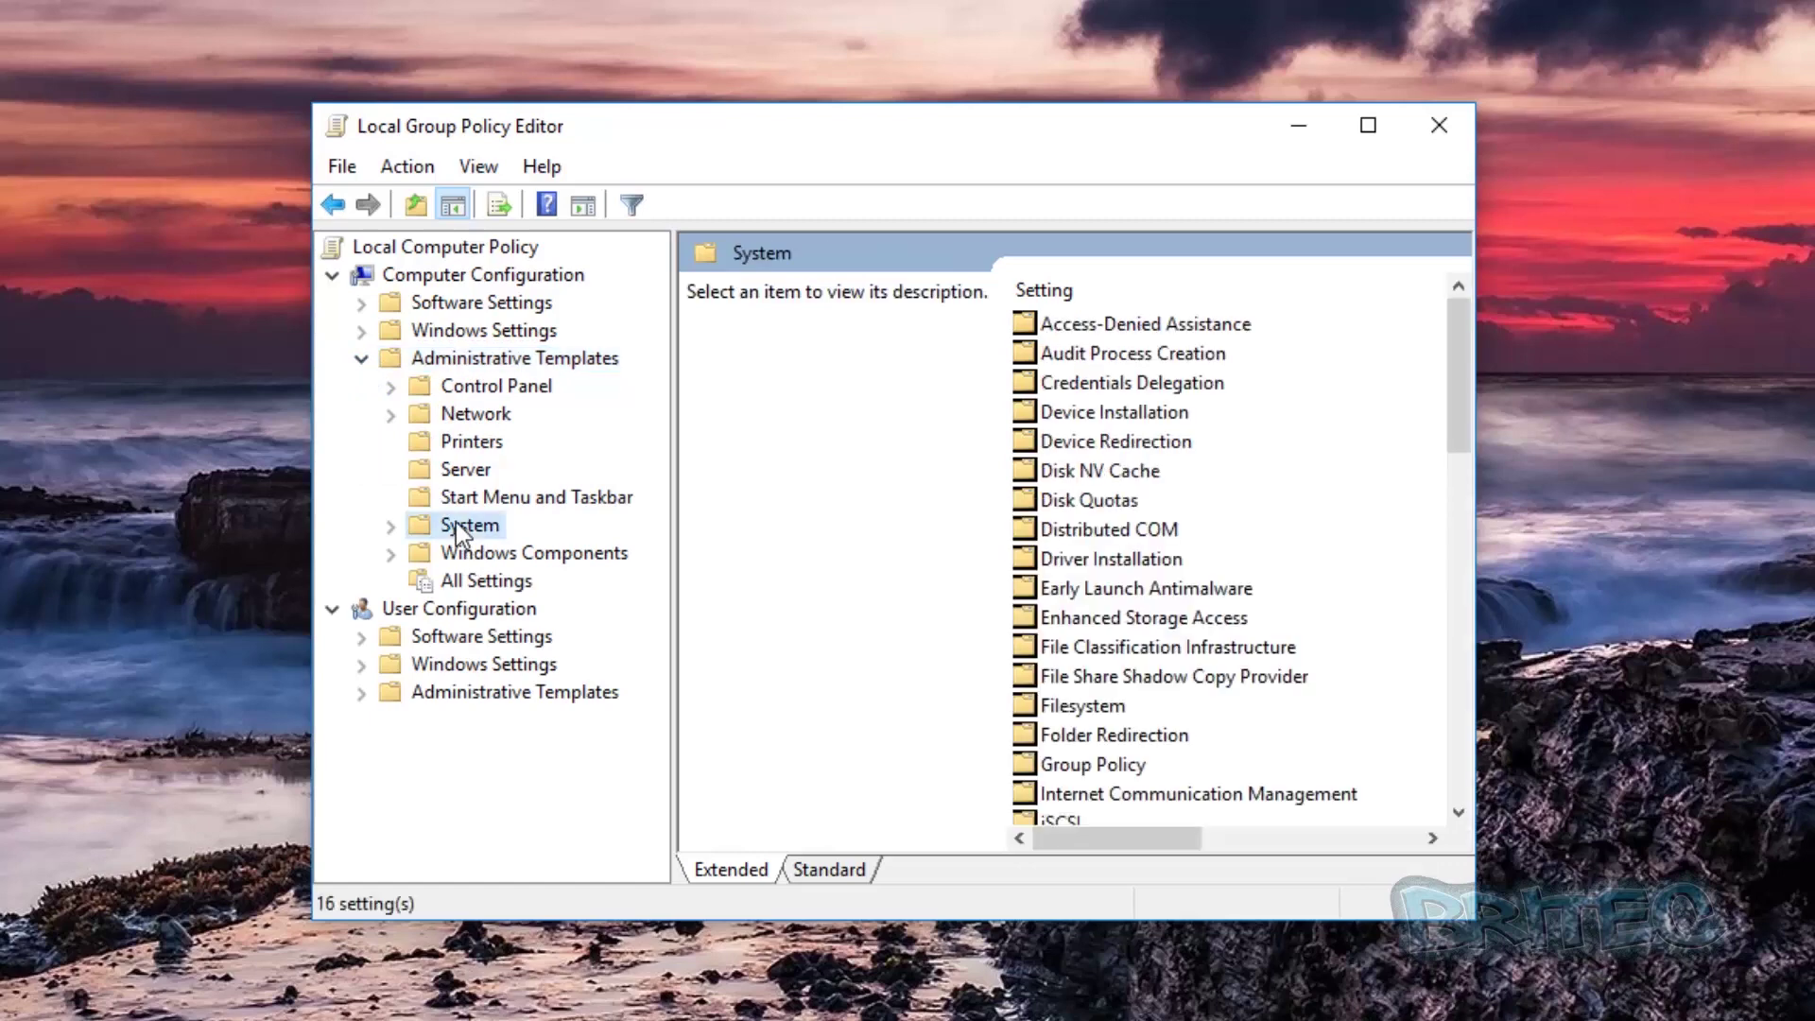
{"action": "left_click", "coordinate": [391, 526]}
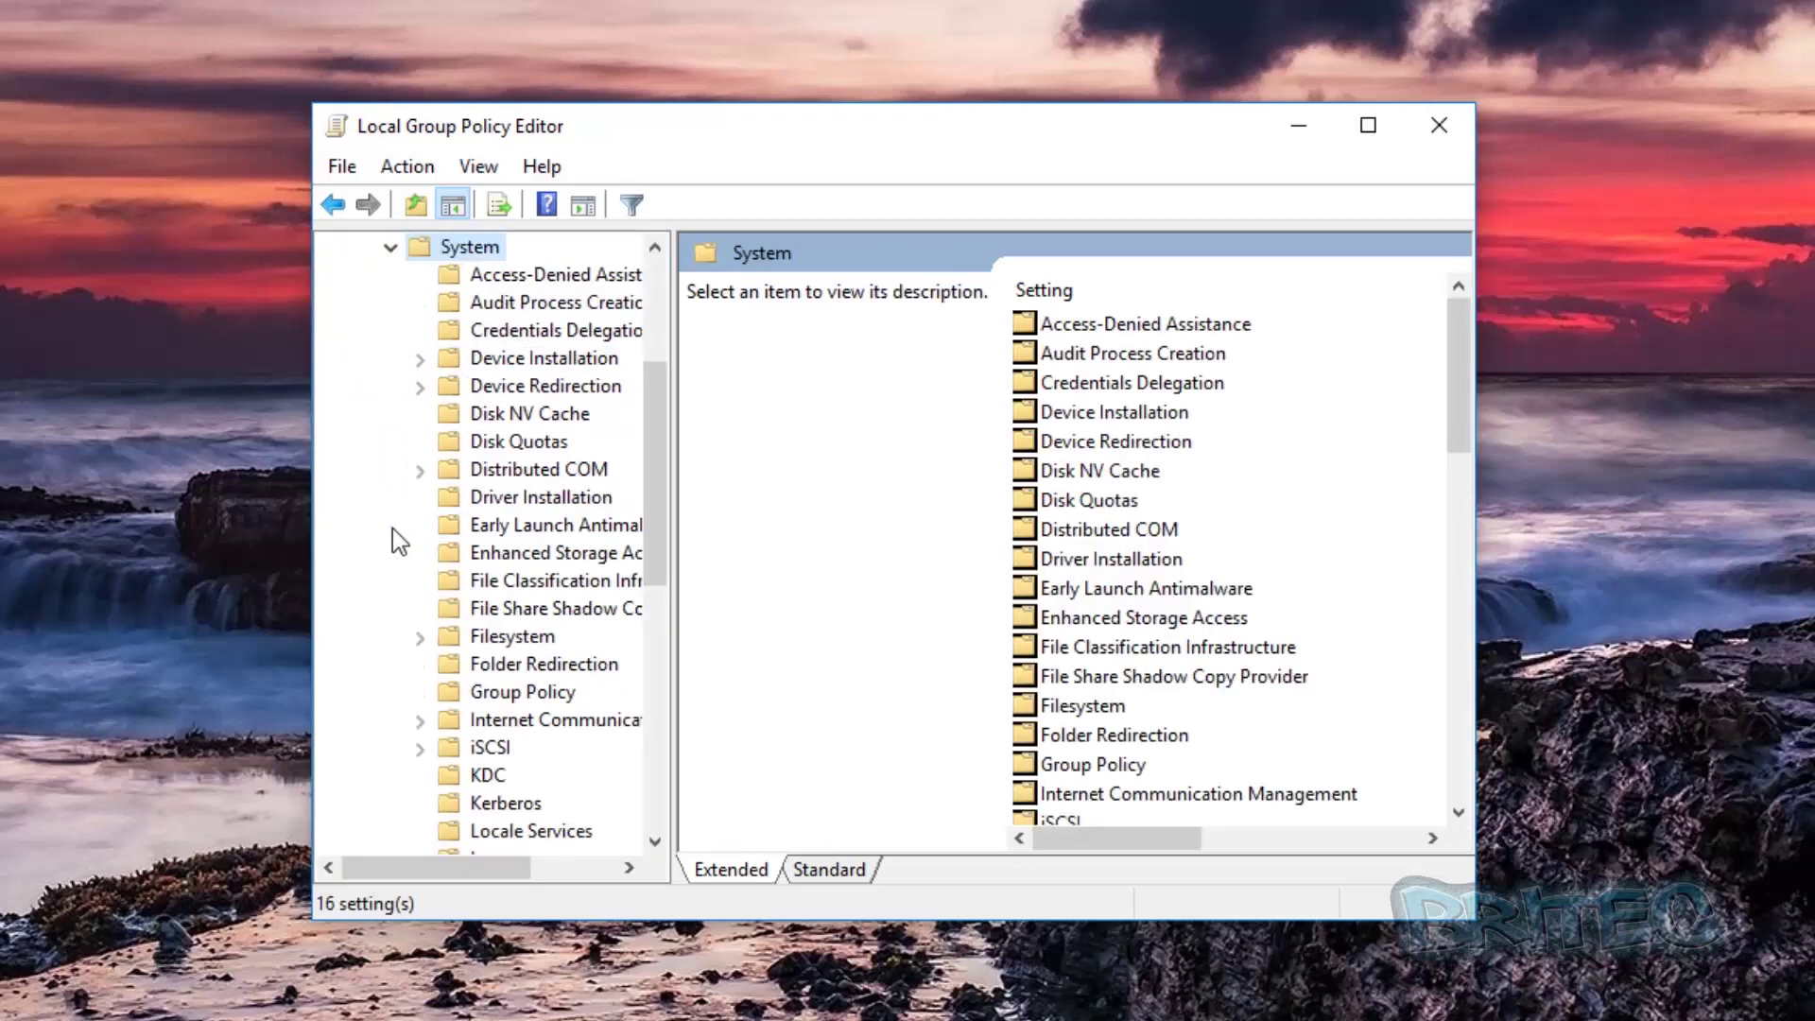
{"action": "left_click_drag", "start_coordinate": [673, 672], "coordinate": [835, 684]}
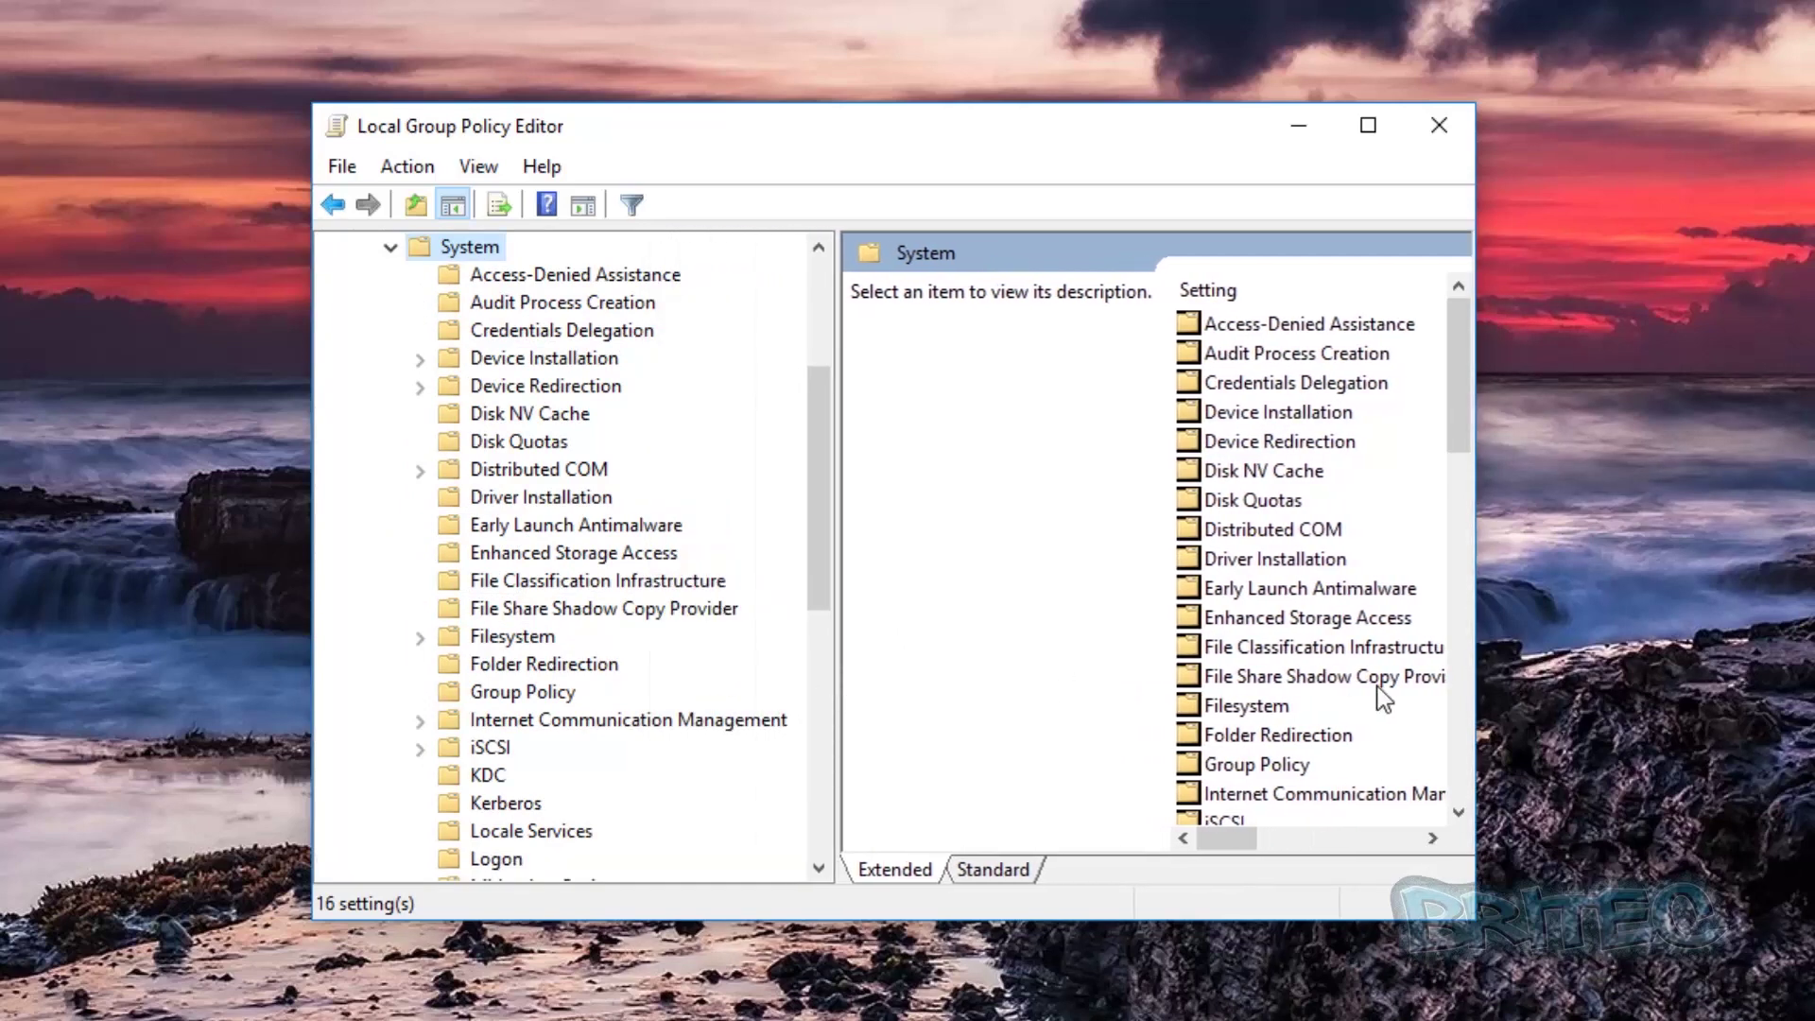
{"action": "left_click_drag", "start_coordinate": [1475, 678], "coordinate": [1679, 690]}
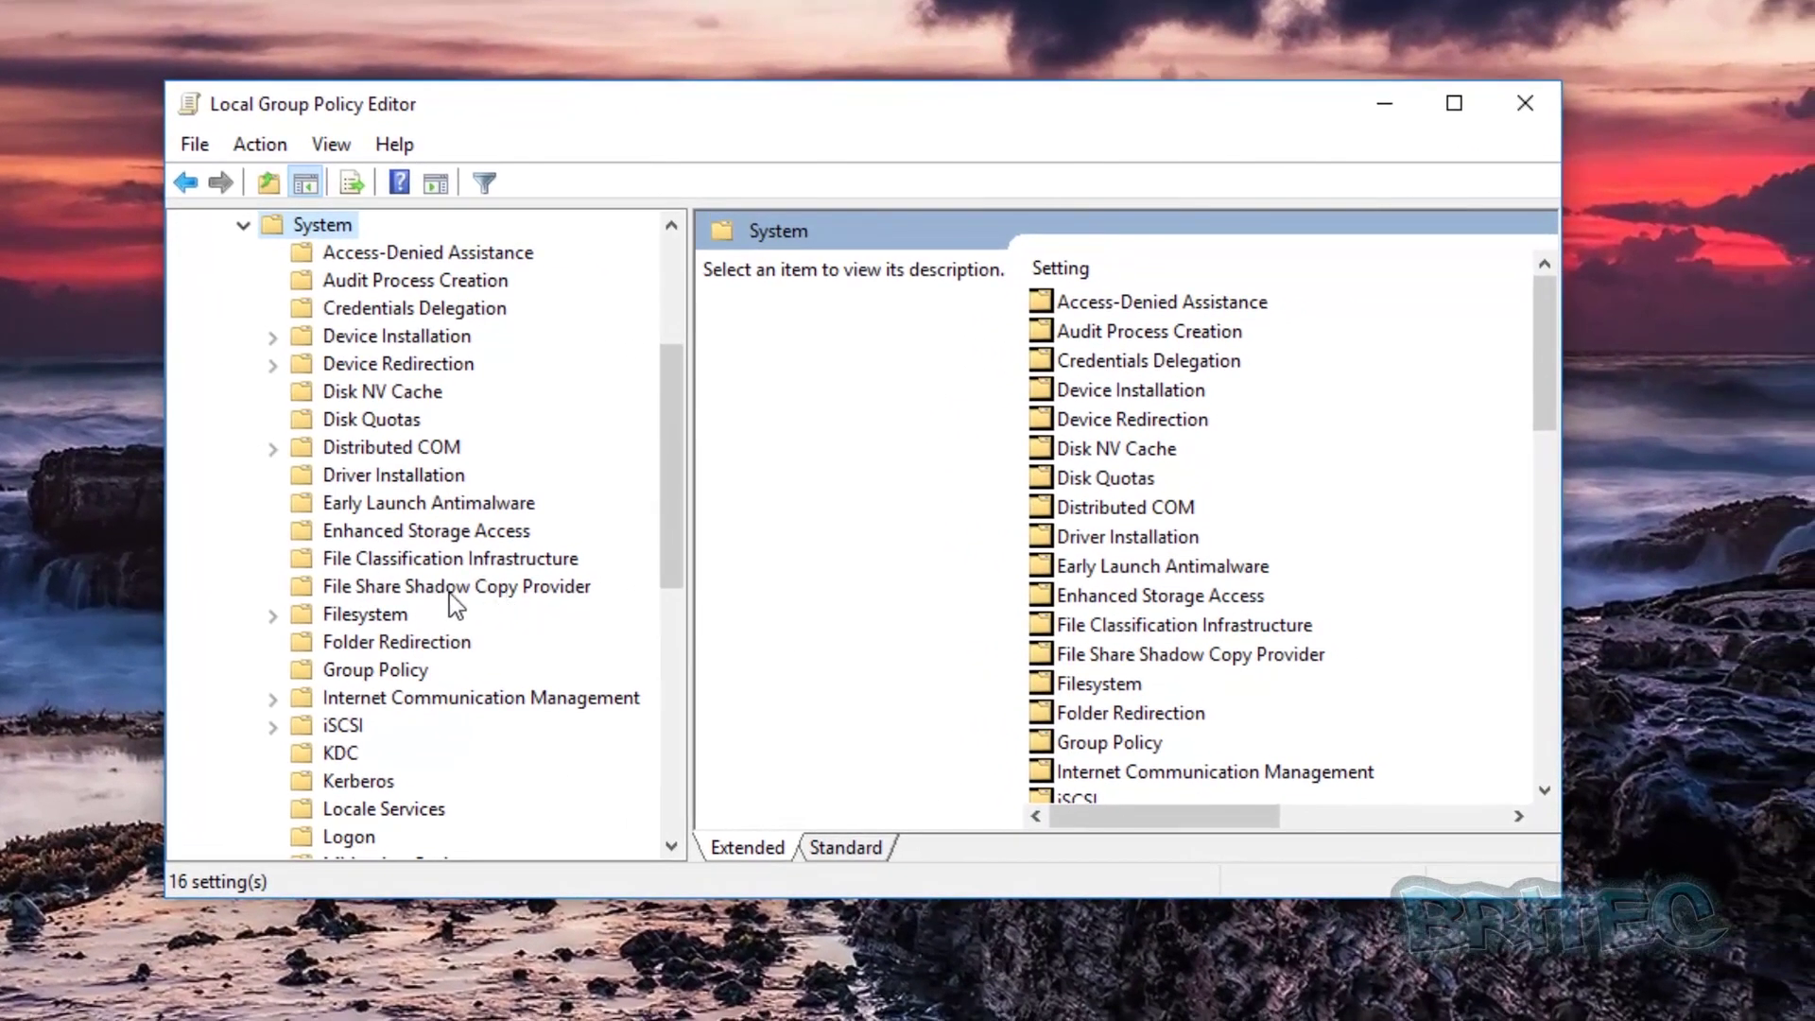
{"action": "left_click", "coordinate": [354, 340]}
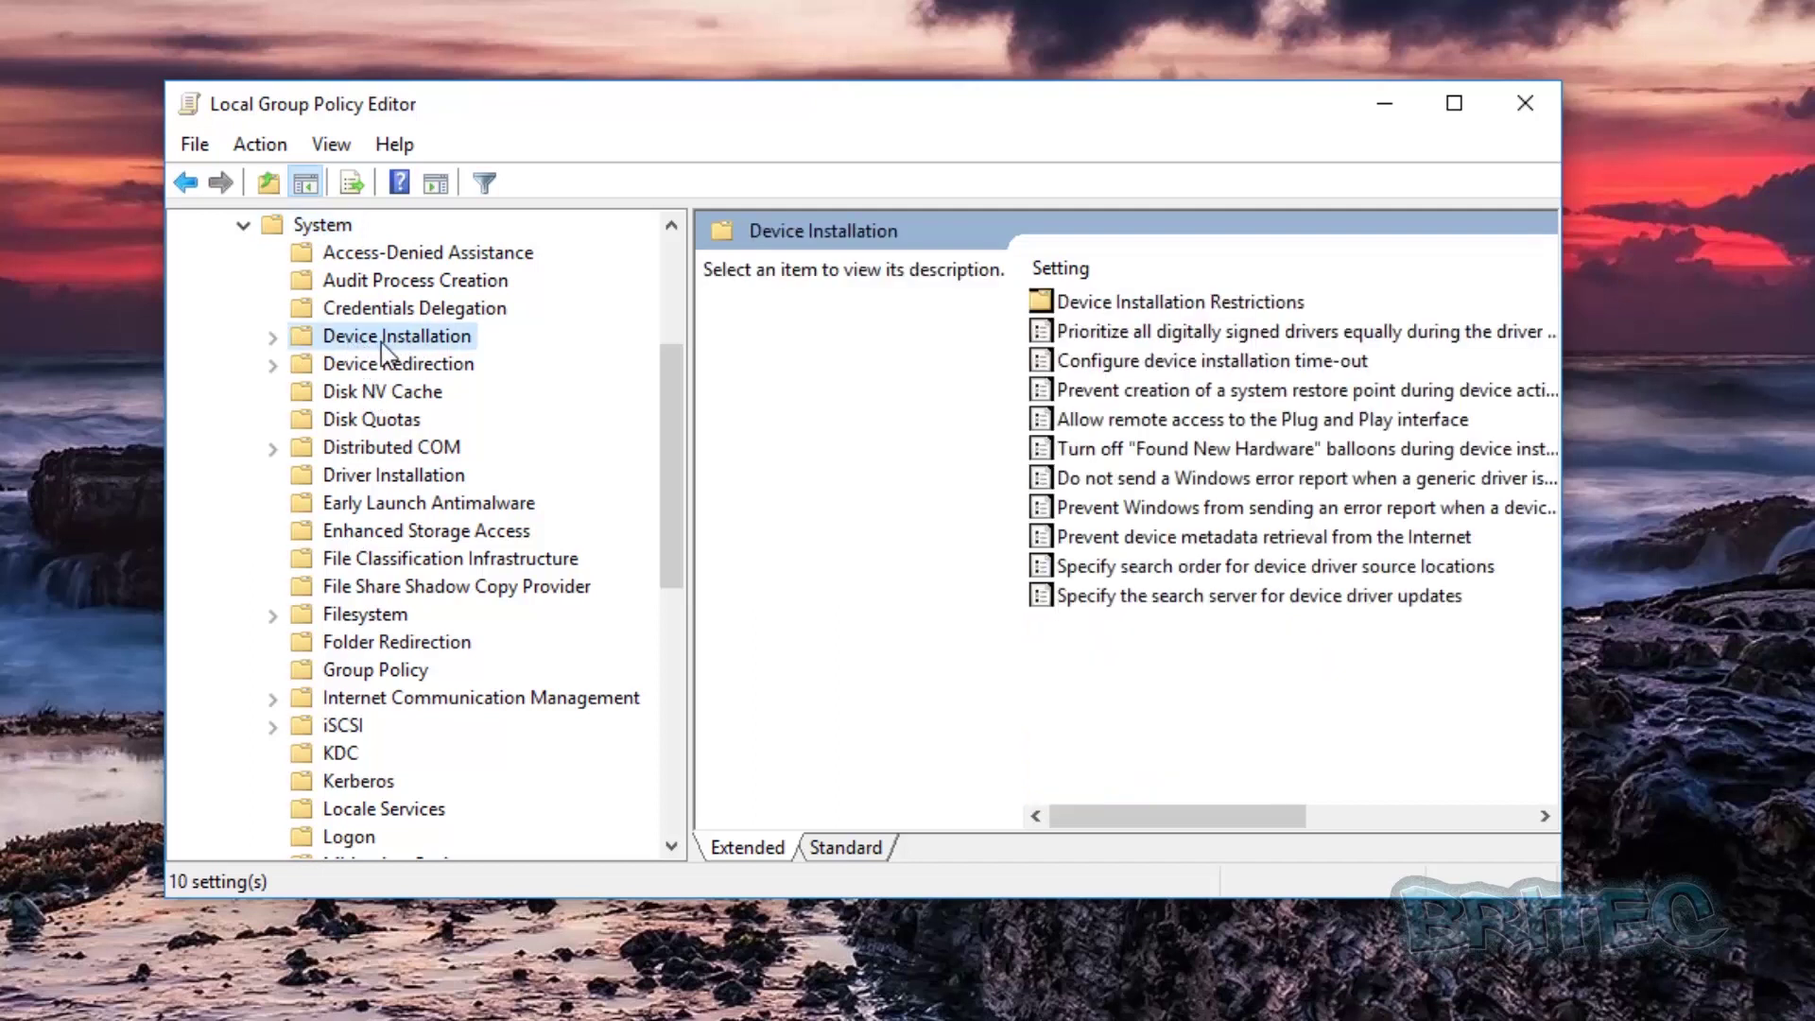
{"action": "left_click", "coordinate": [273, 338]}
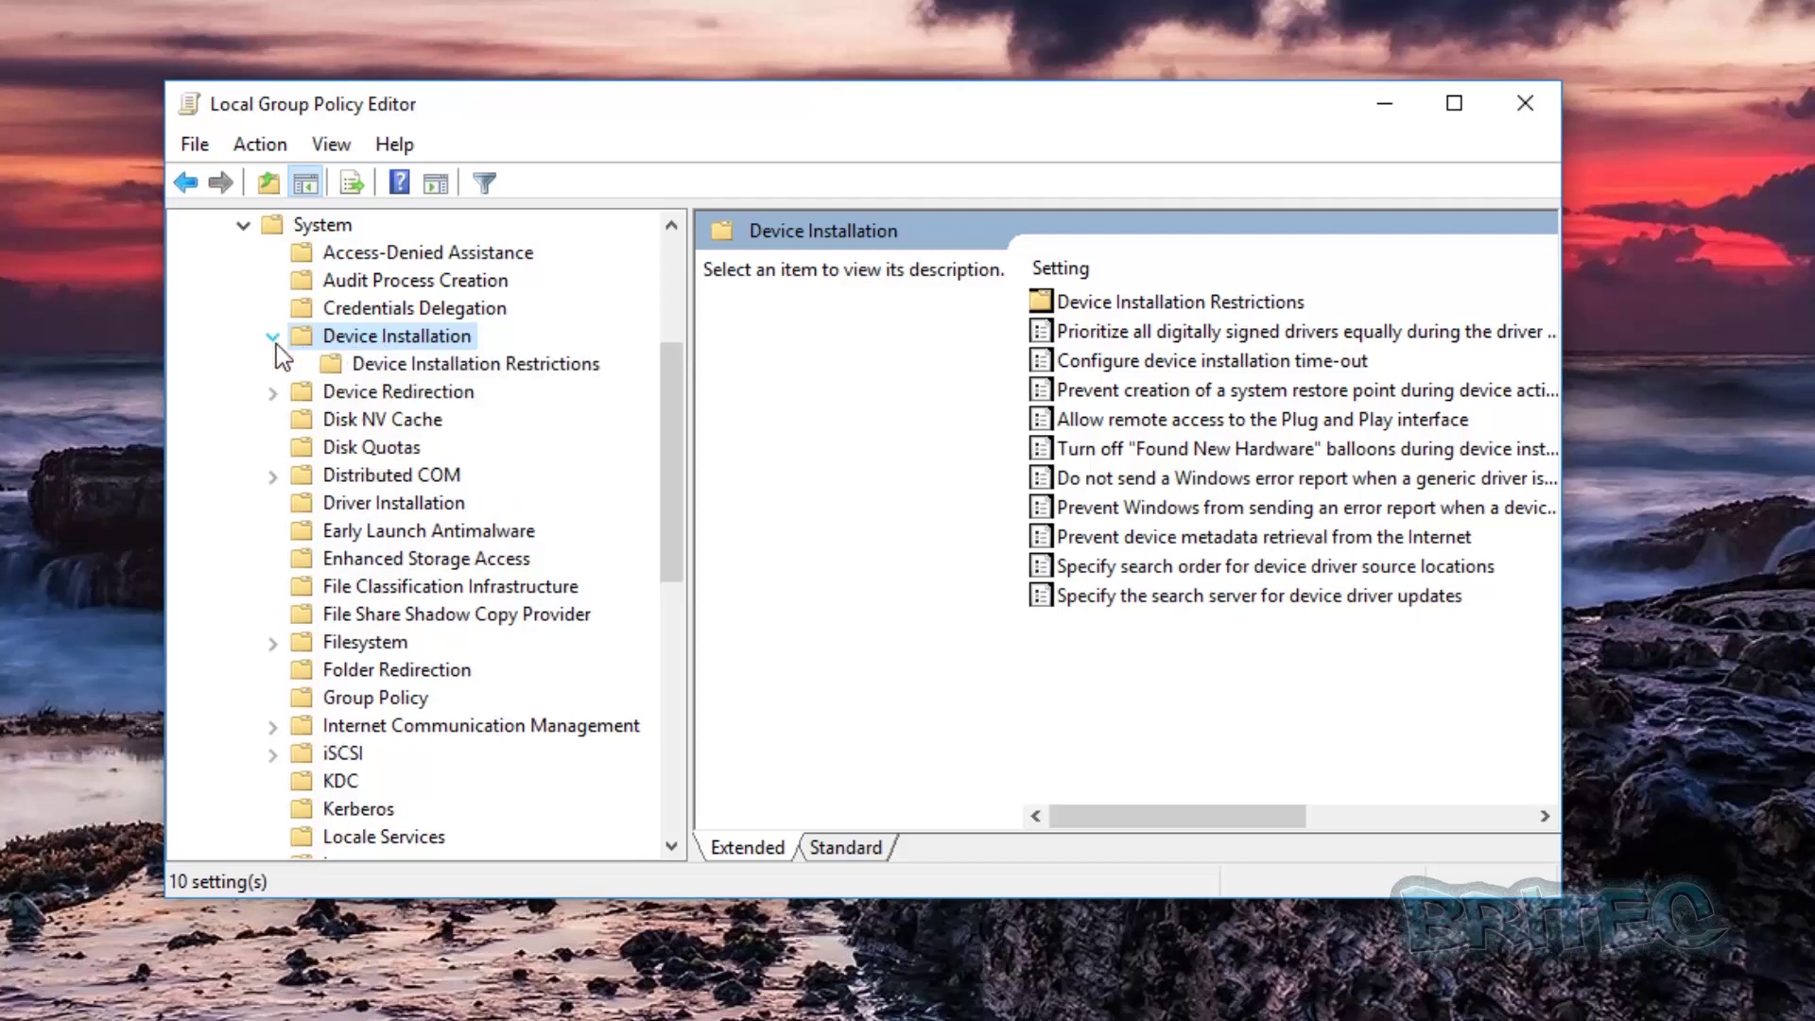
- Select Device Installation Restrictions and view the 'Prevent installation of devices that match any of these device IDs' description
{"action": "left_click", "coordinate": [466, 368]}
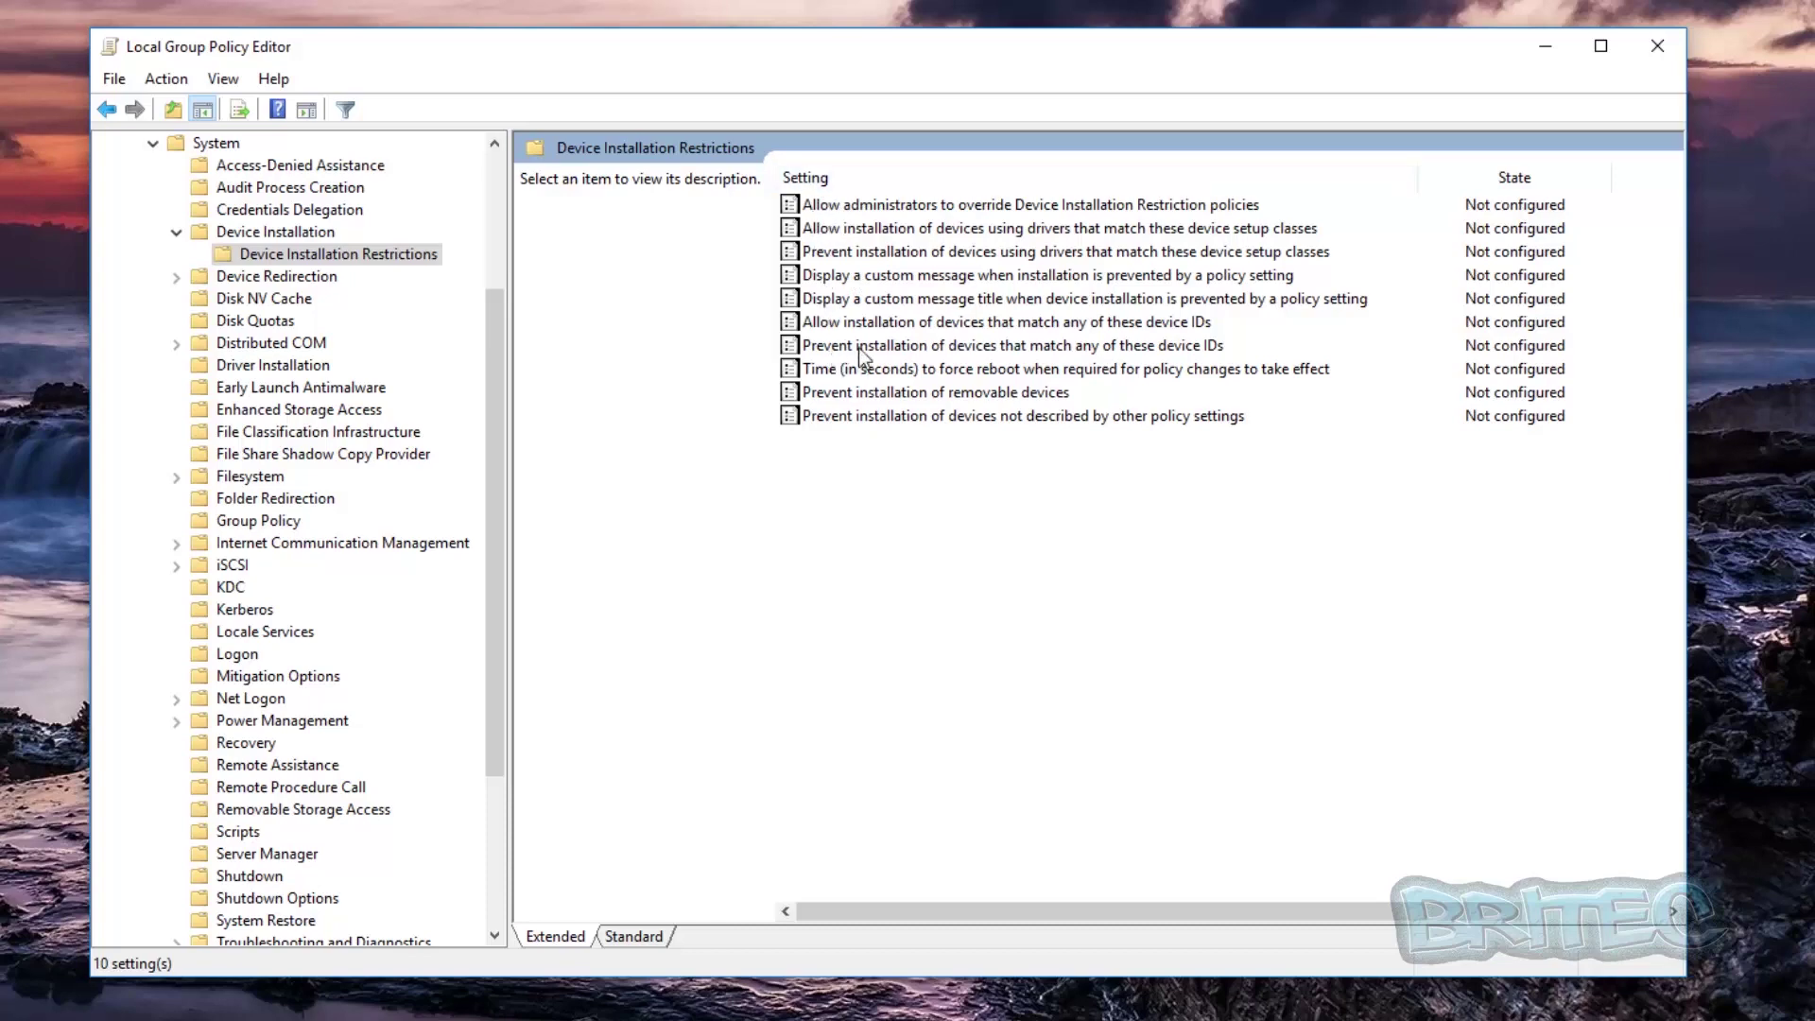
{"action": "left_click", "coordinate": [817, 346]}
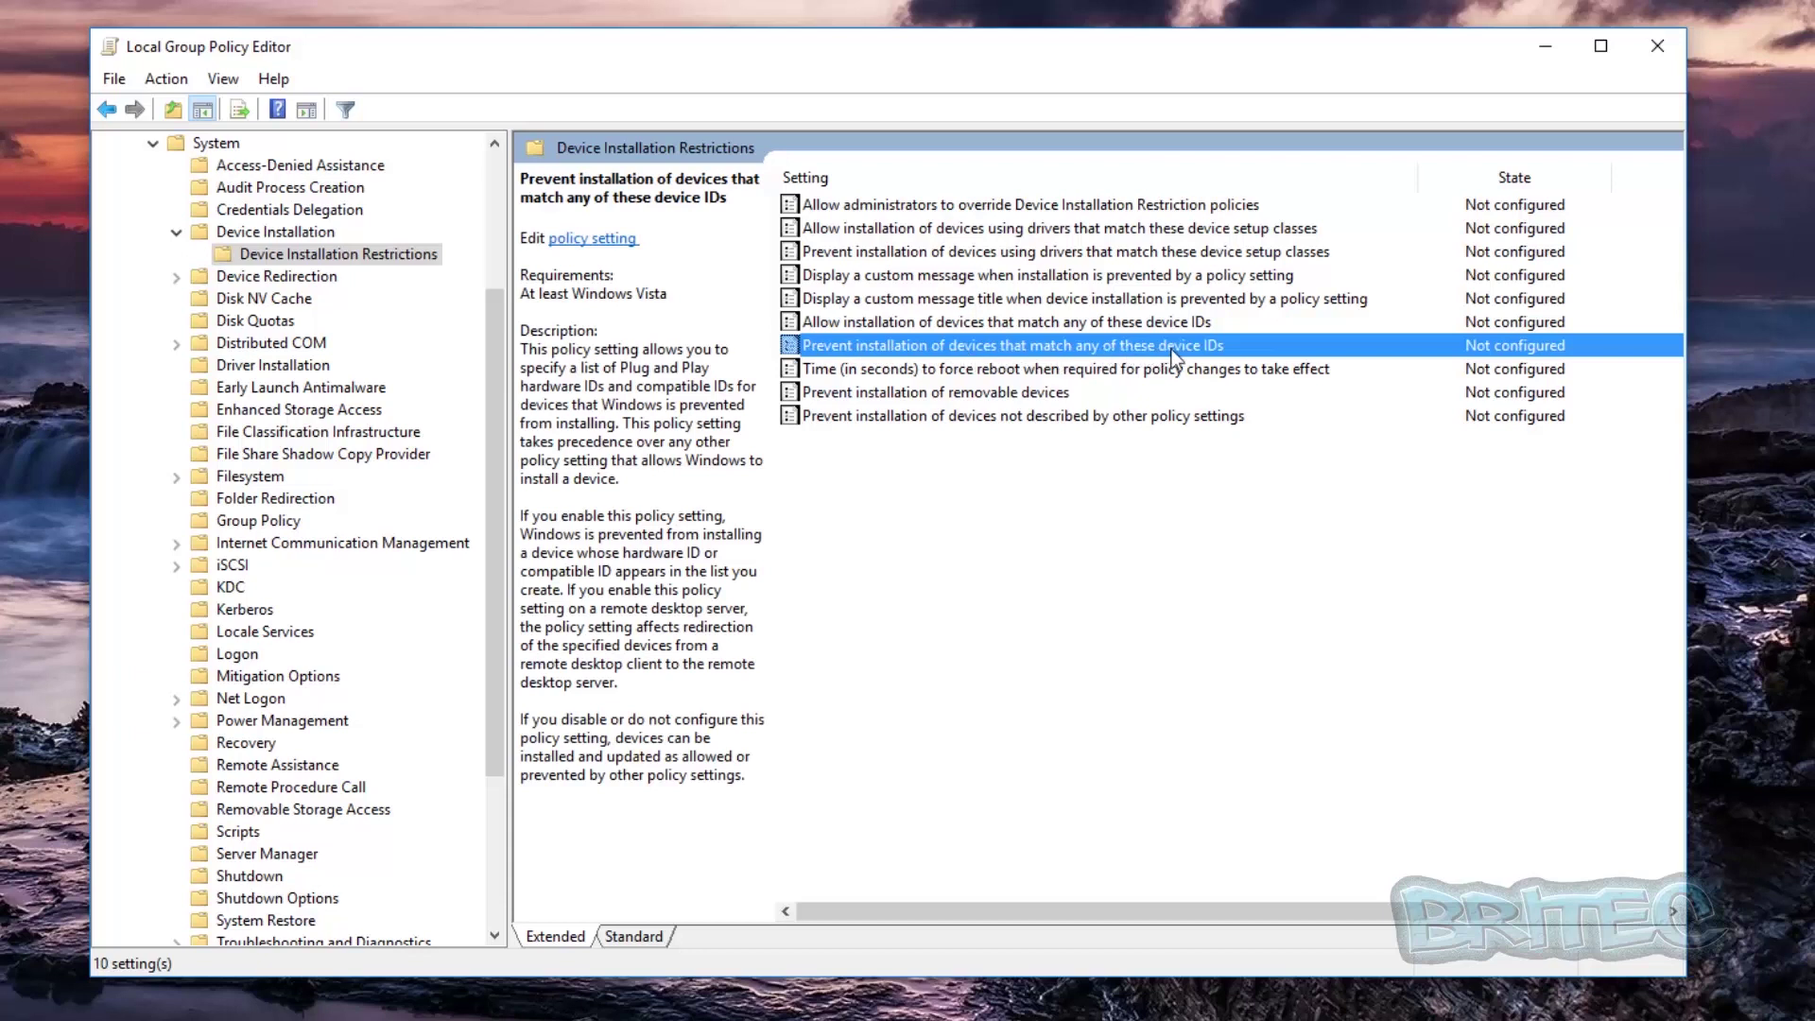
- Set 'Prevent installation of devices that match any of these device IDs' to Enabled and open its Show list
{"action": "double_click", "coordinate": [994, 348]}
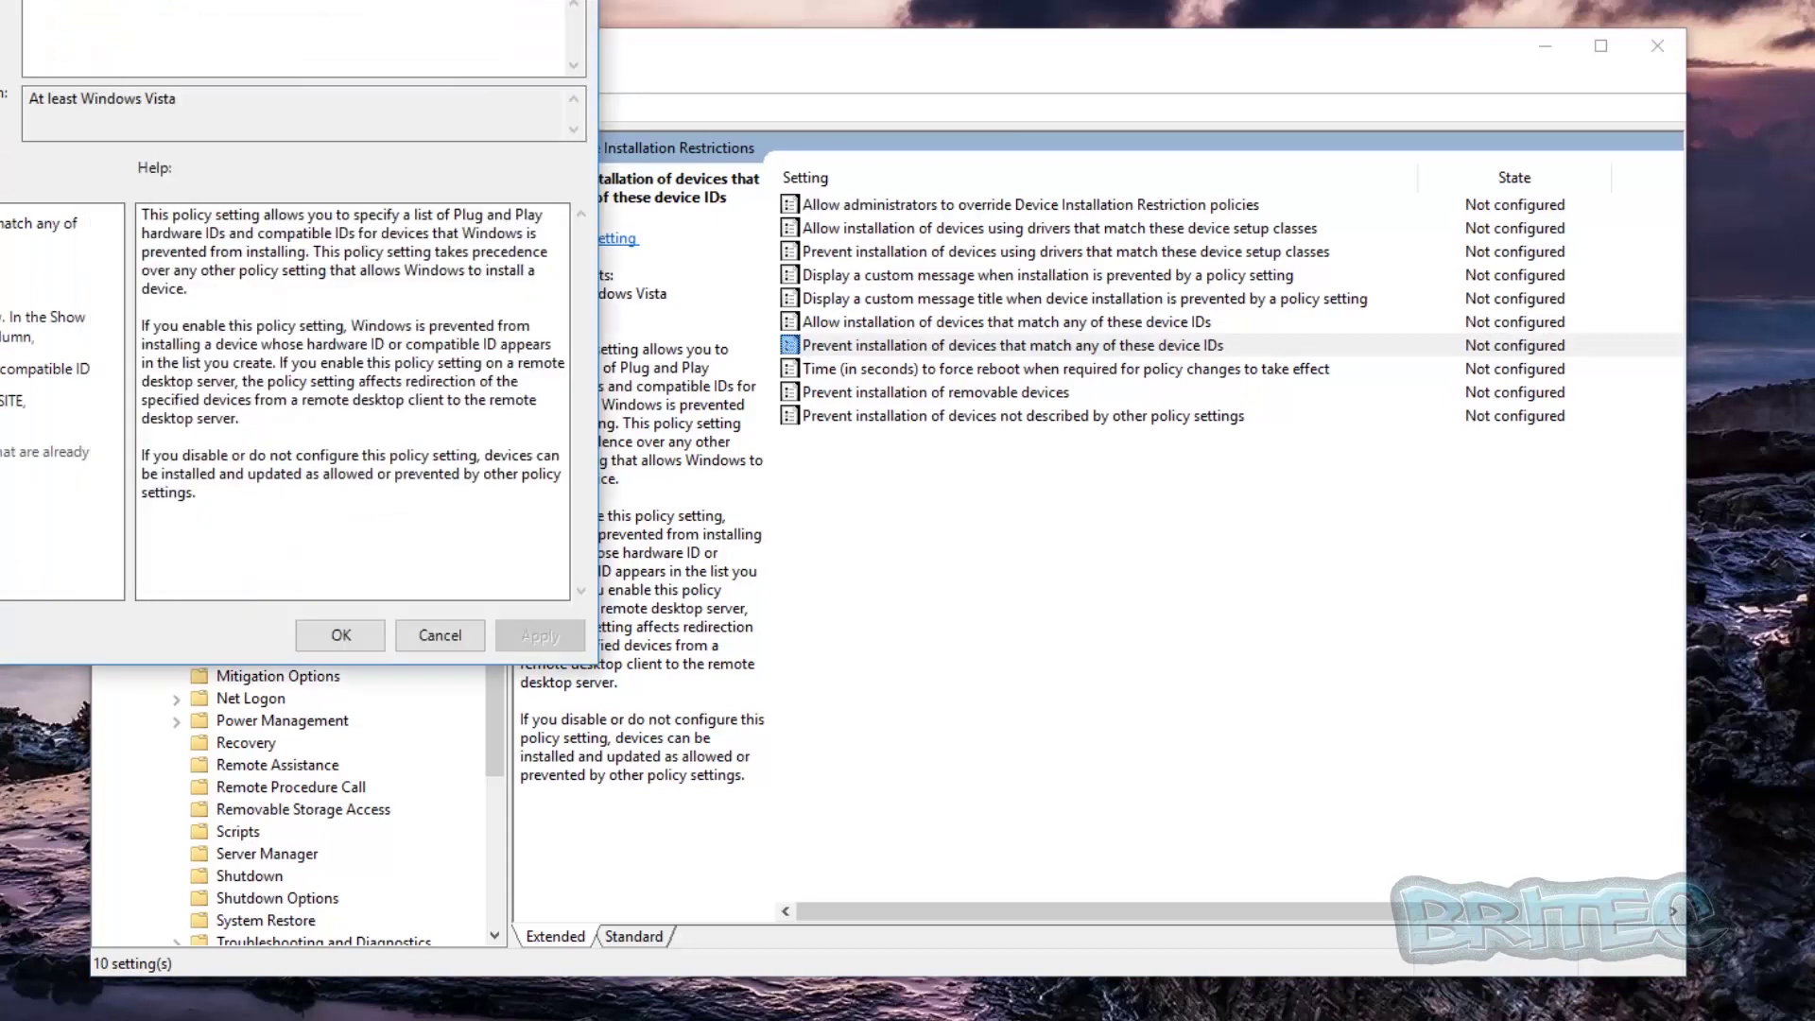
{"action": "left_click_drag", "start_coordinate": [421, 5], "coordinate": [922, 152]}
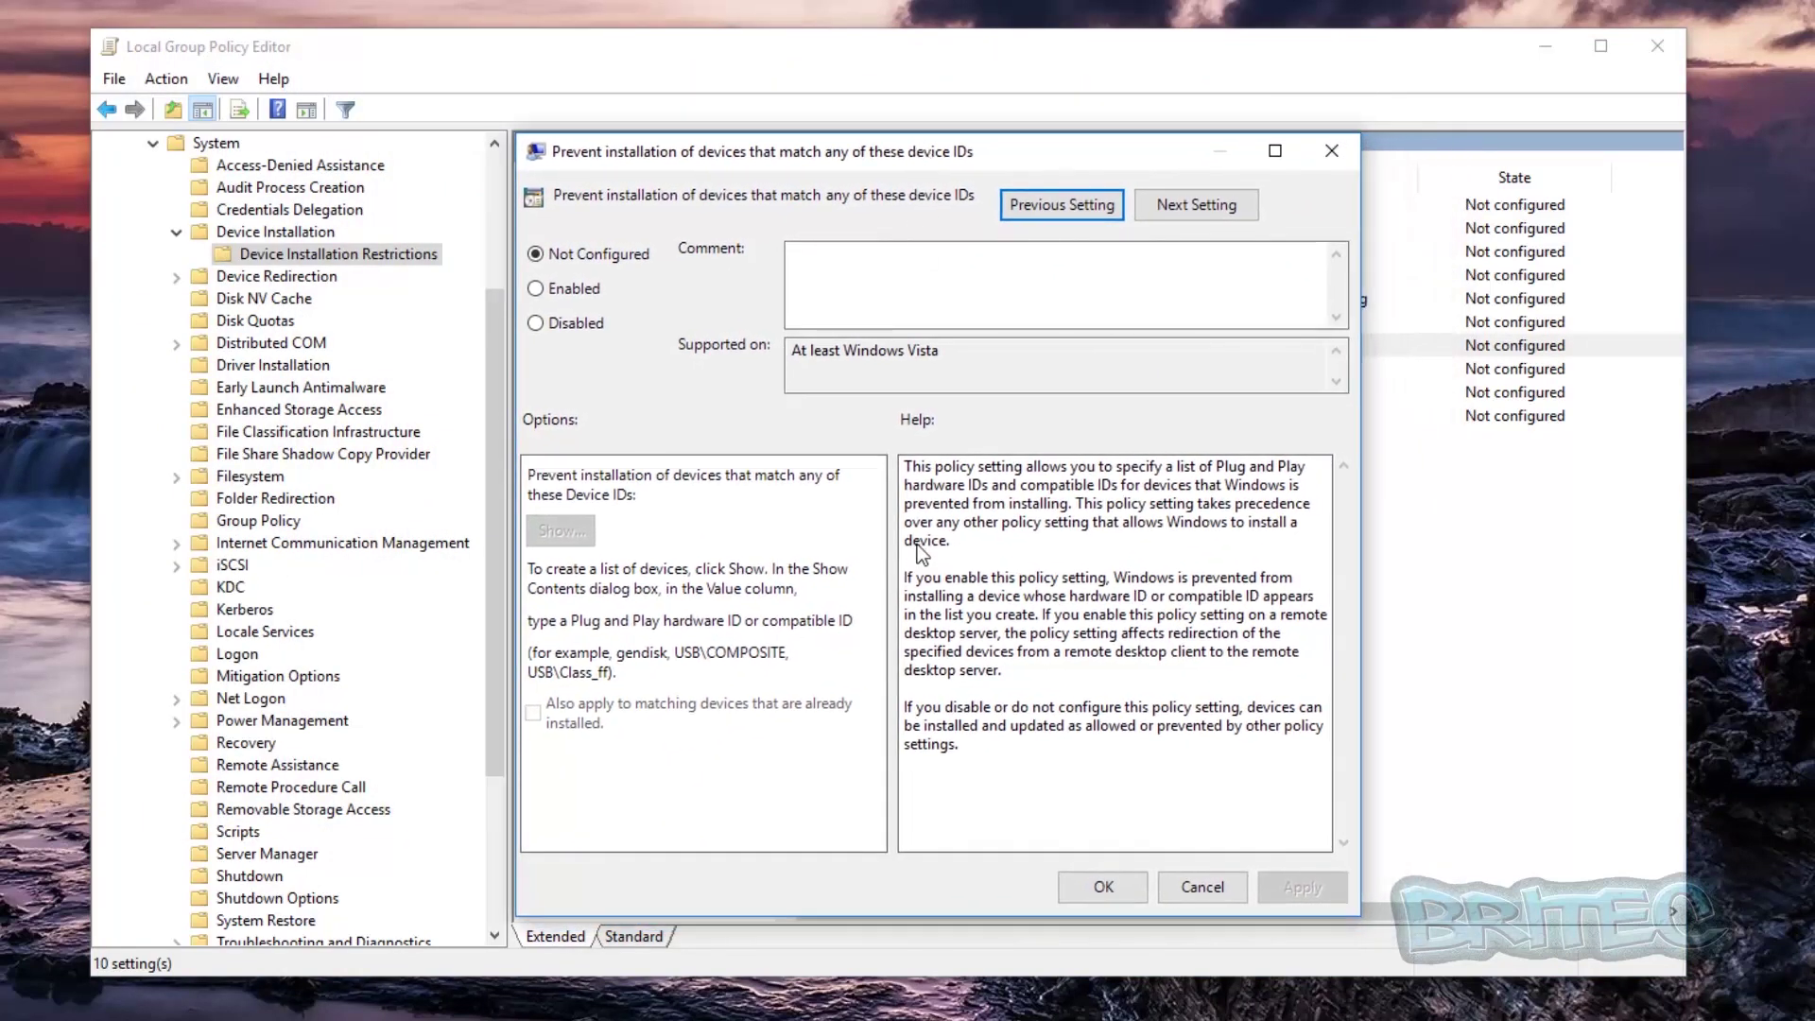
{"action": "left_click", "coordinate": [561, 297]}
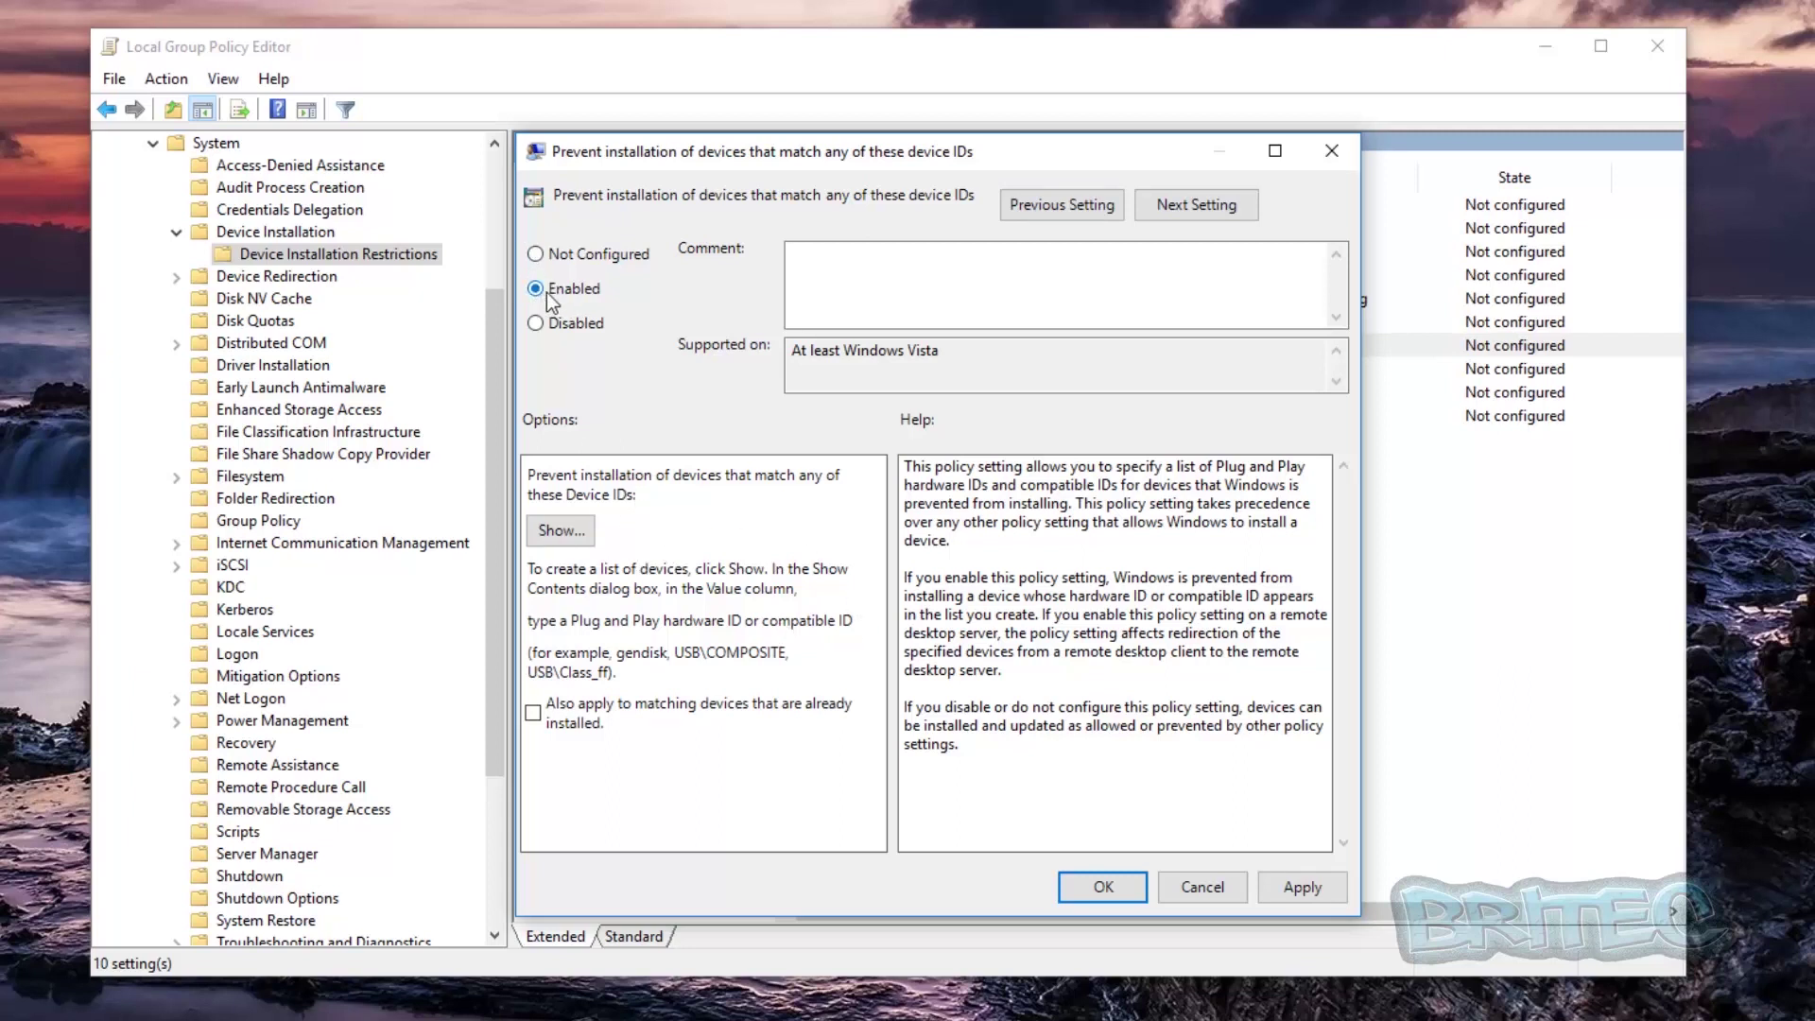
{"action": "left_click", "coordinate": [565, 536]}
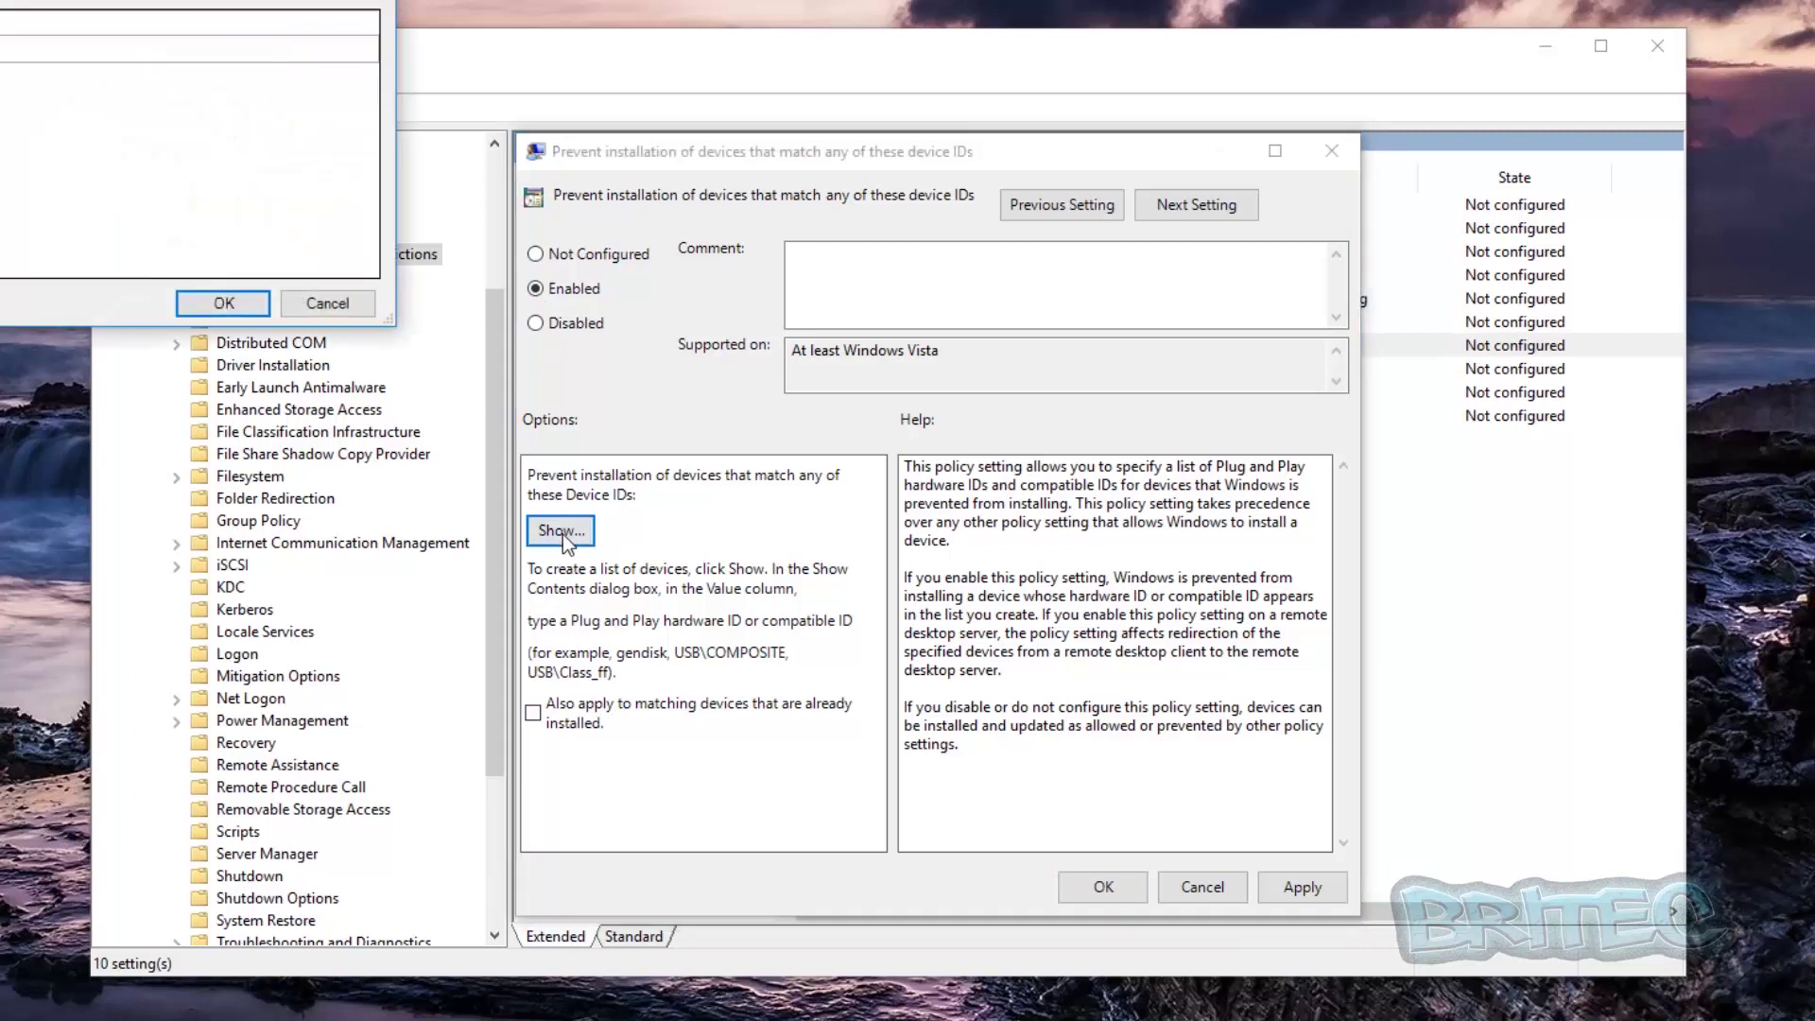
- Paste PCI\VEN_15AD&DEV_0405&SUBSYS_040515AD&REV_00 from Notepad into the first Value row
{"action": "left_click_drag", "start_coordinate": [292, 28], "coordinate": [813, 484]}
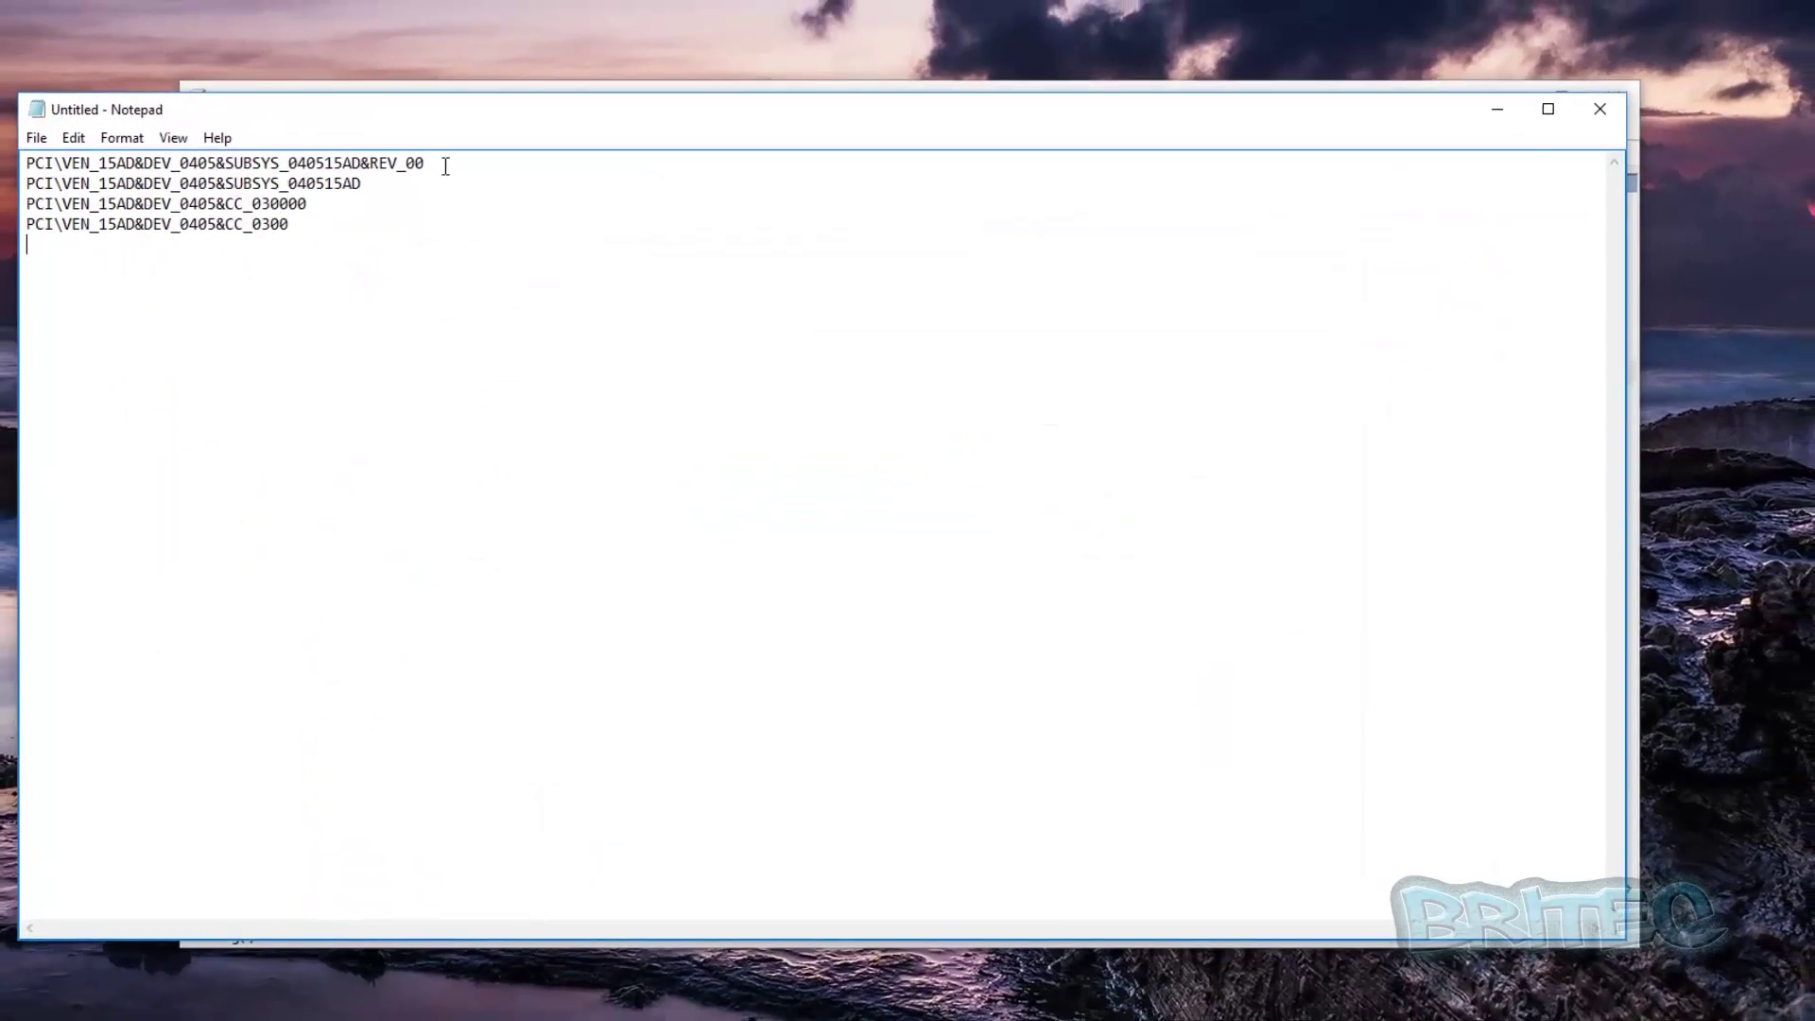
{"action": "left_click_drag", "start_coordinate": [445, 166], "coordinate": [26, 164]}
{"action": "right_click", "coordinate": [148, 163]}
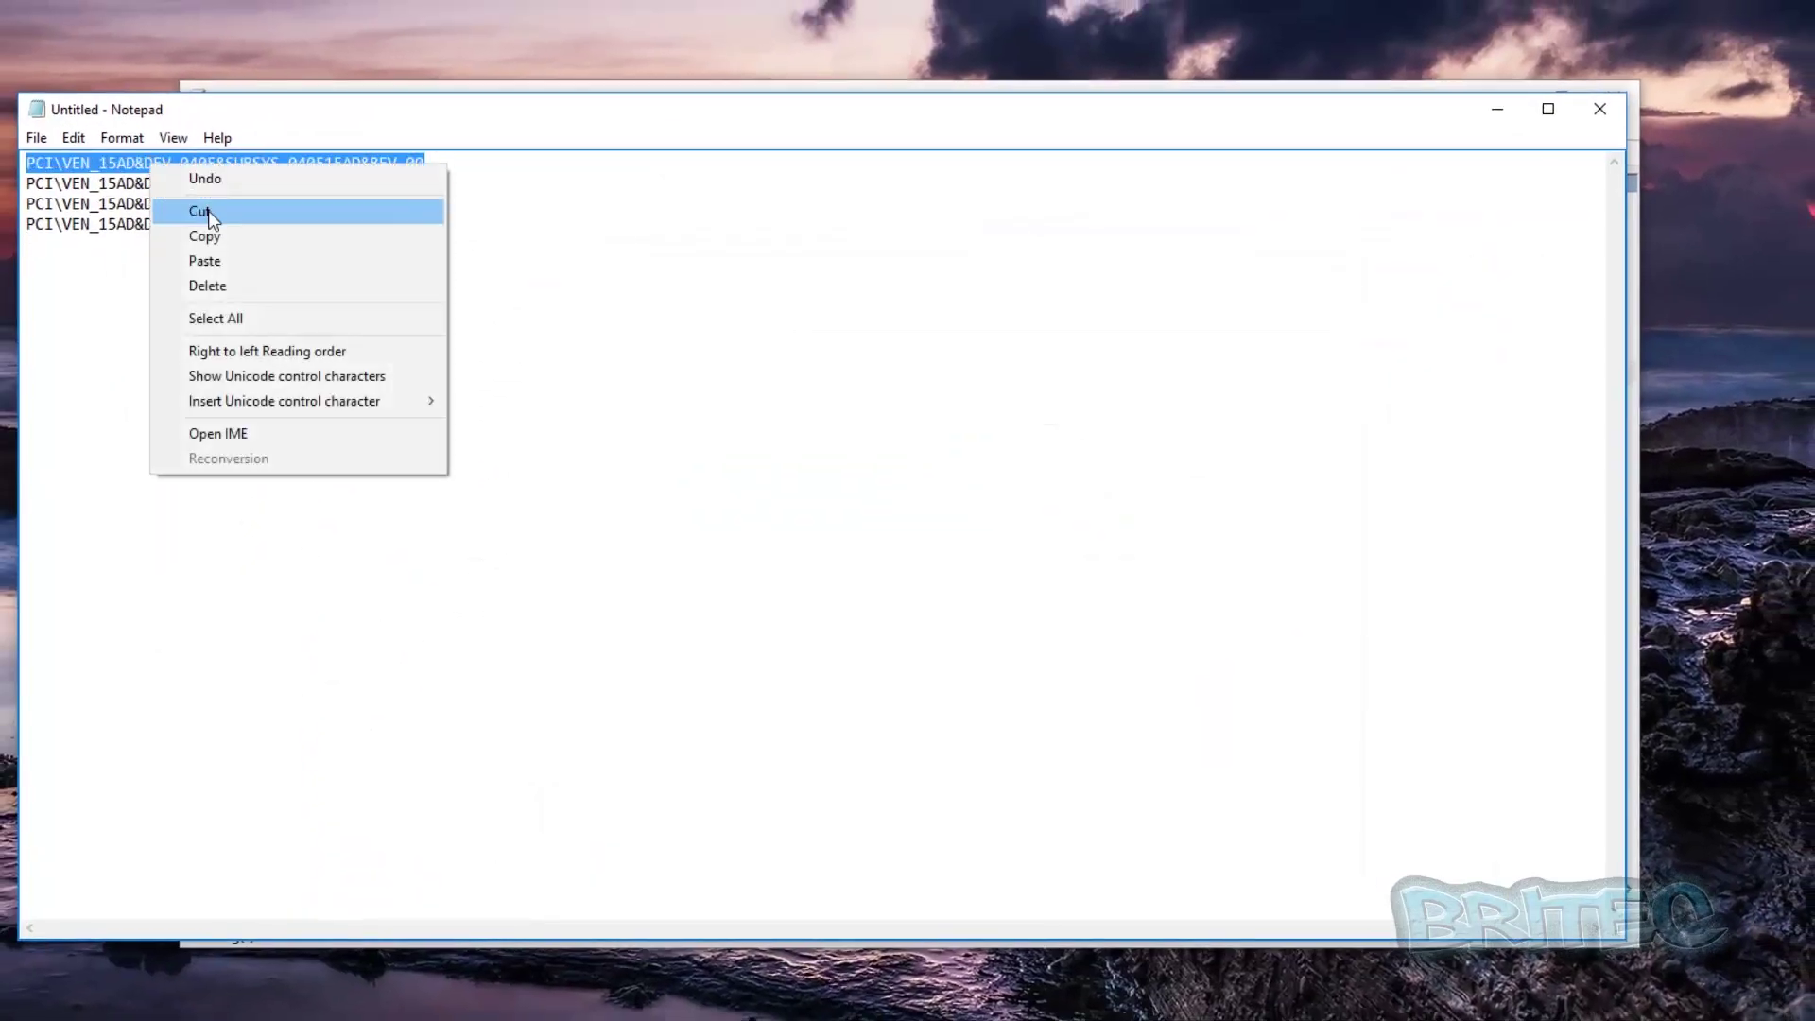
{"action": "left_click", "coordinate": [215, 238]}
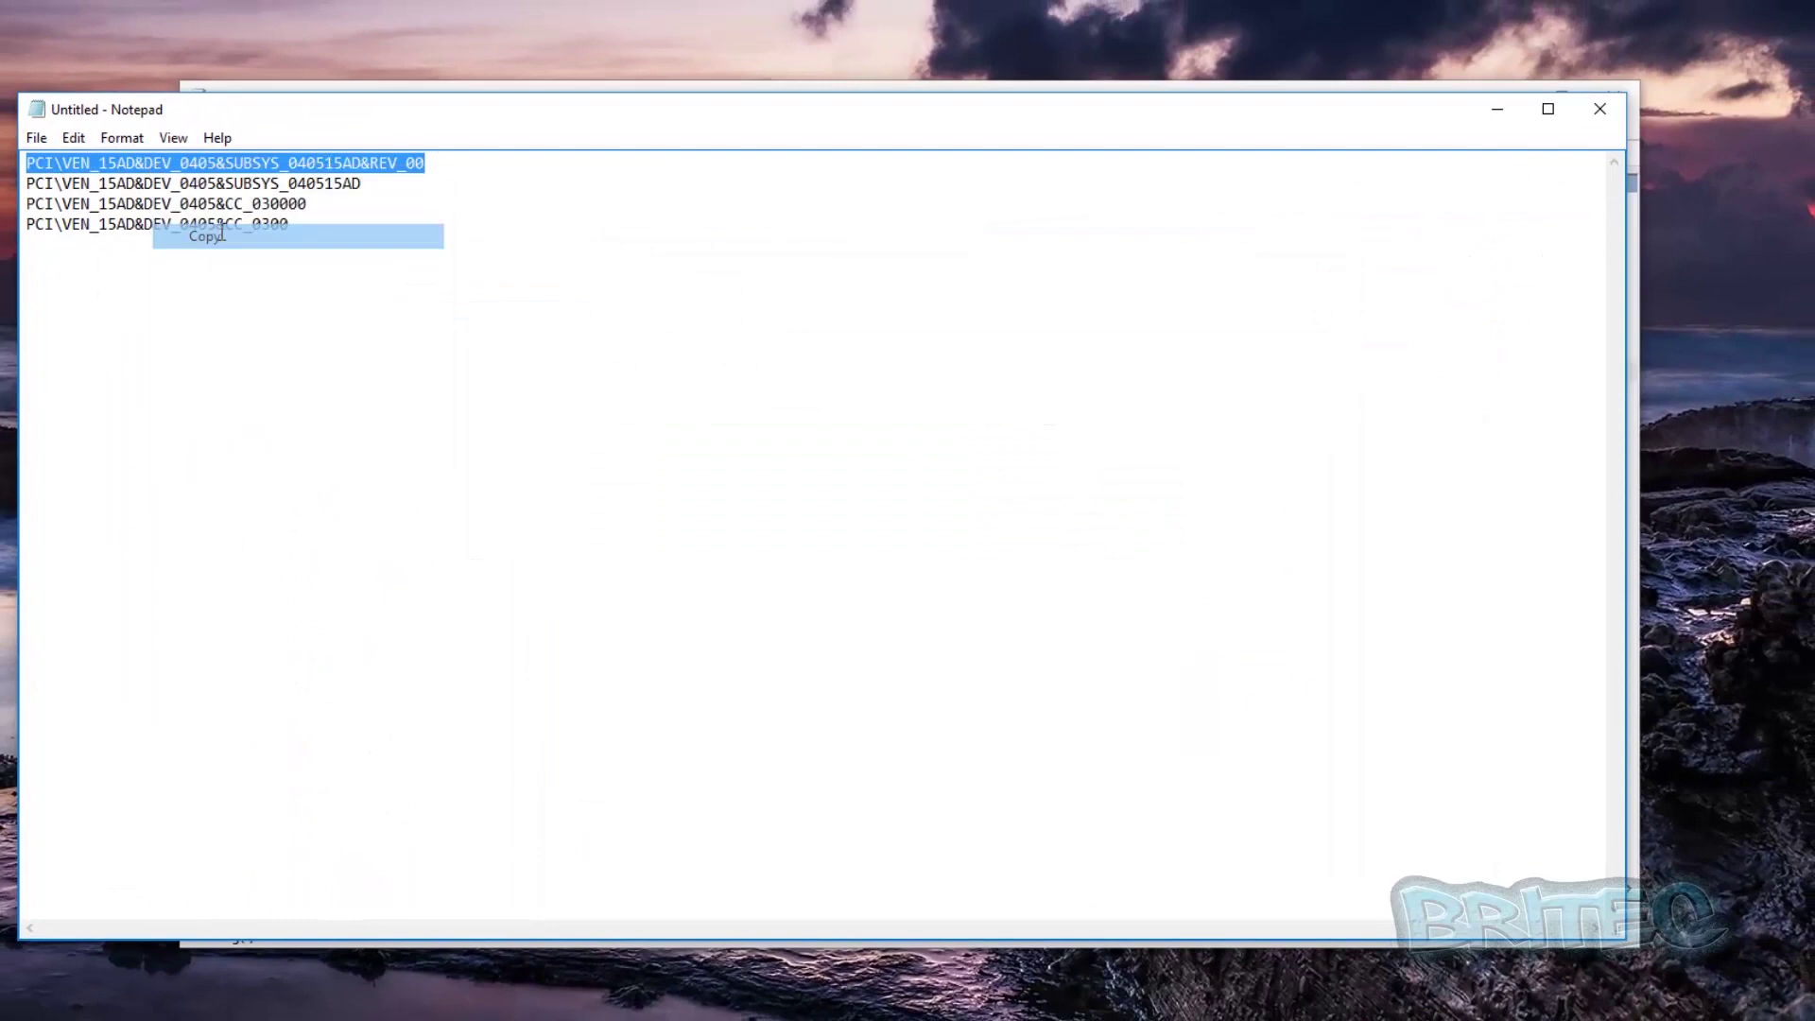
{"action": "left_click", "coordinate": [1496, 111]}
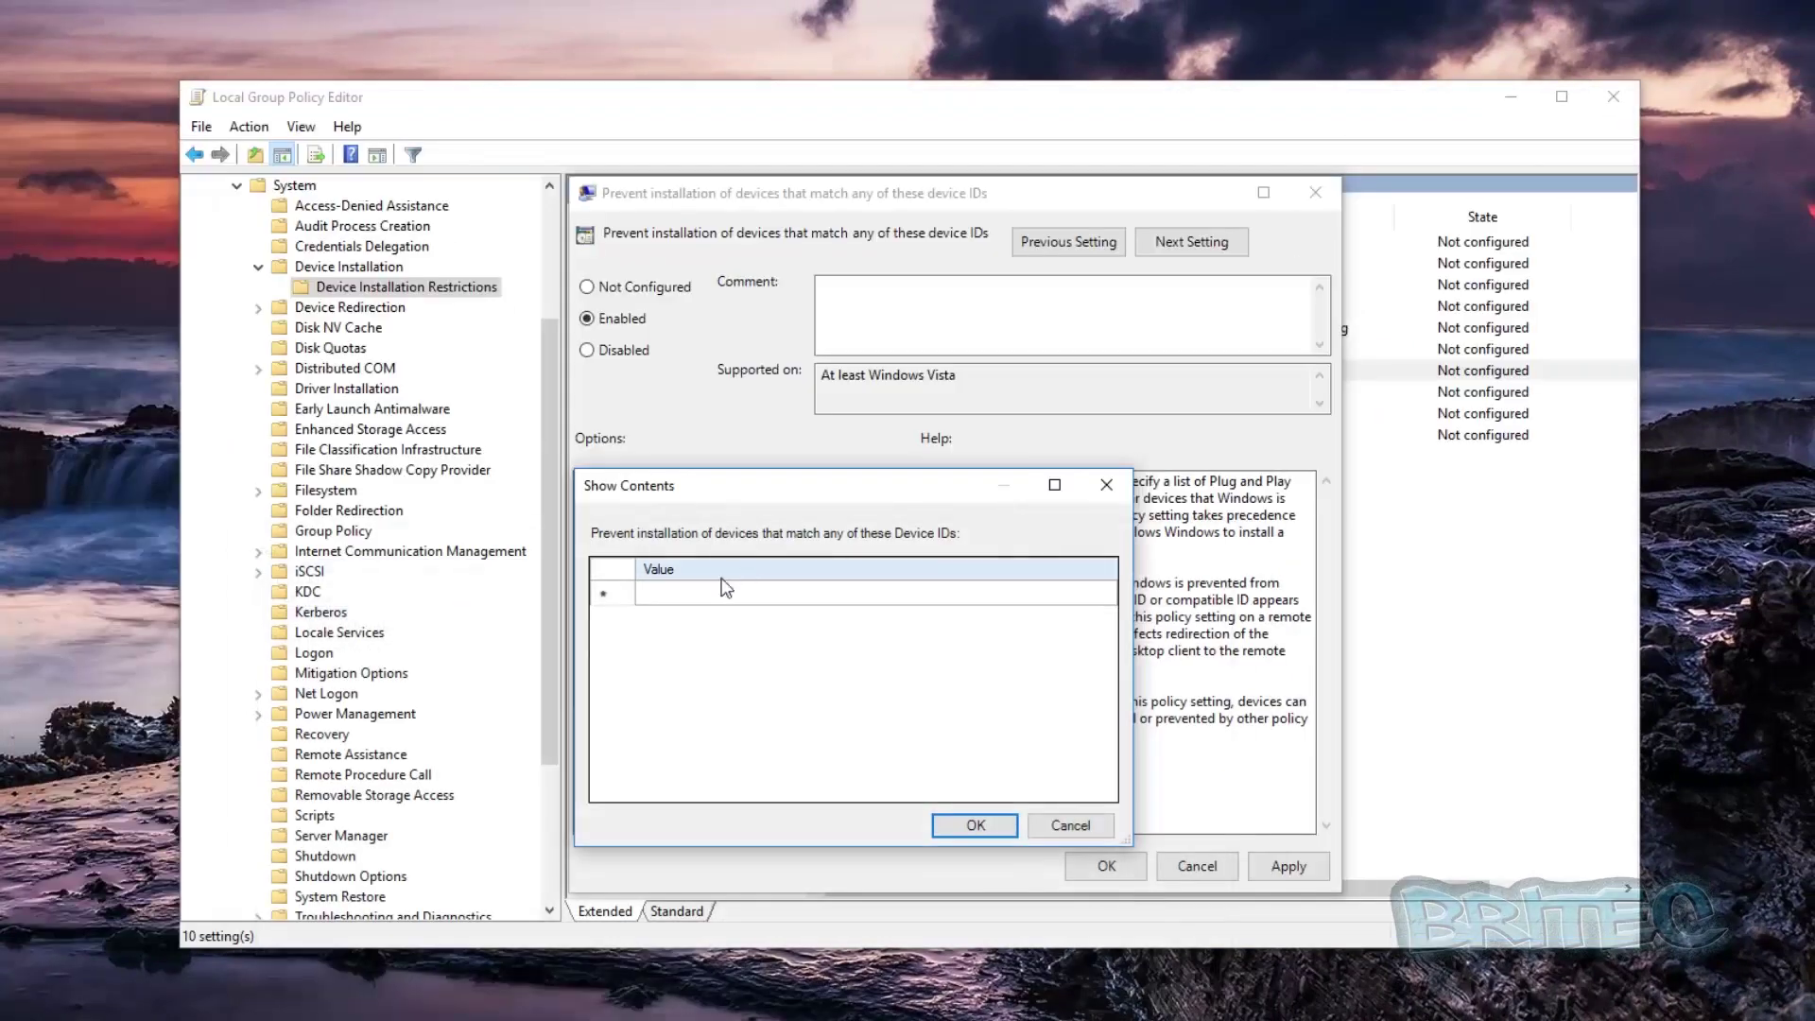
{"action": "left_click", "coordinate": [655, 593]}
{"action": "left_click", "coordinate": [648, 593]}
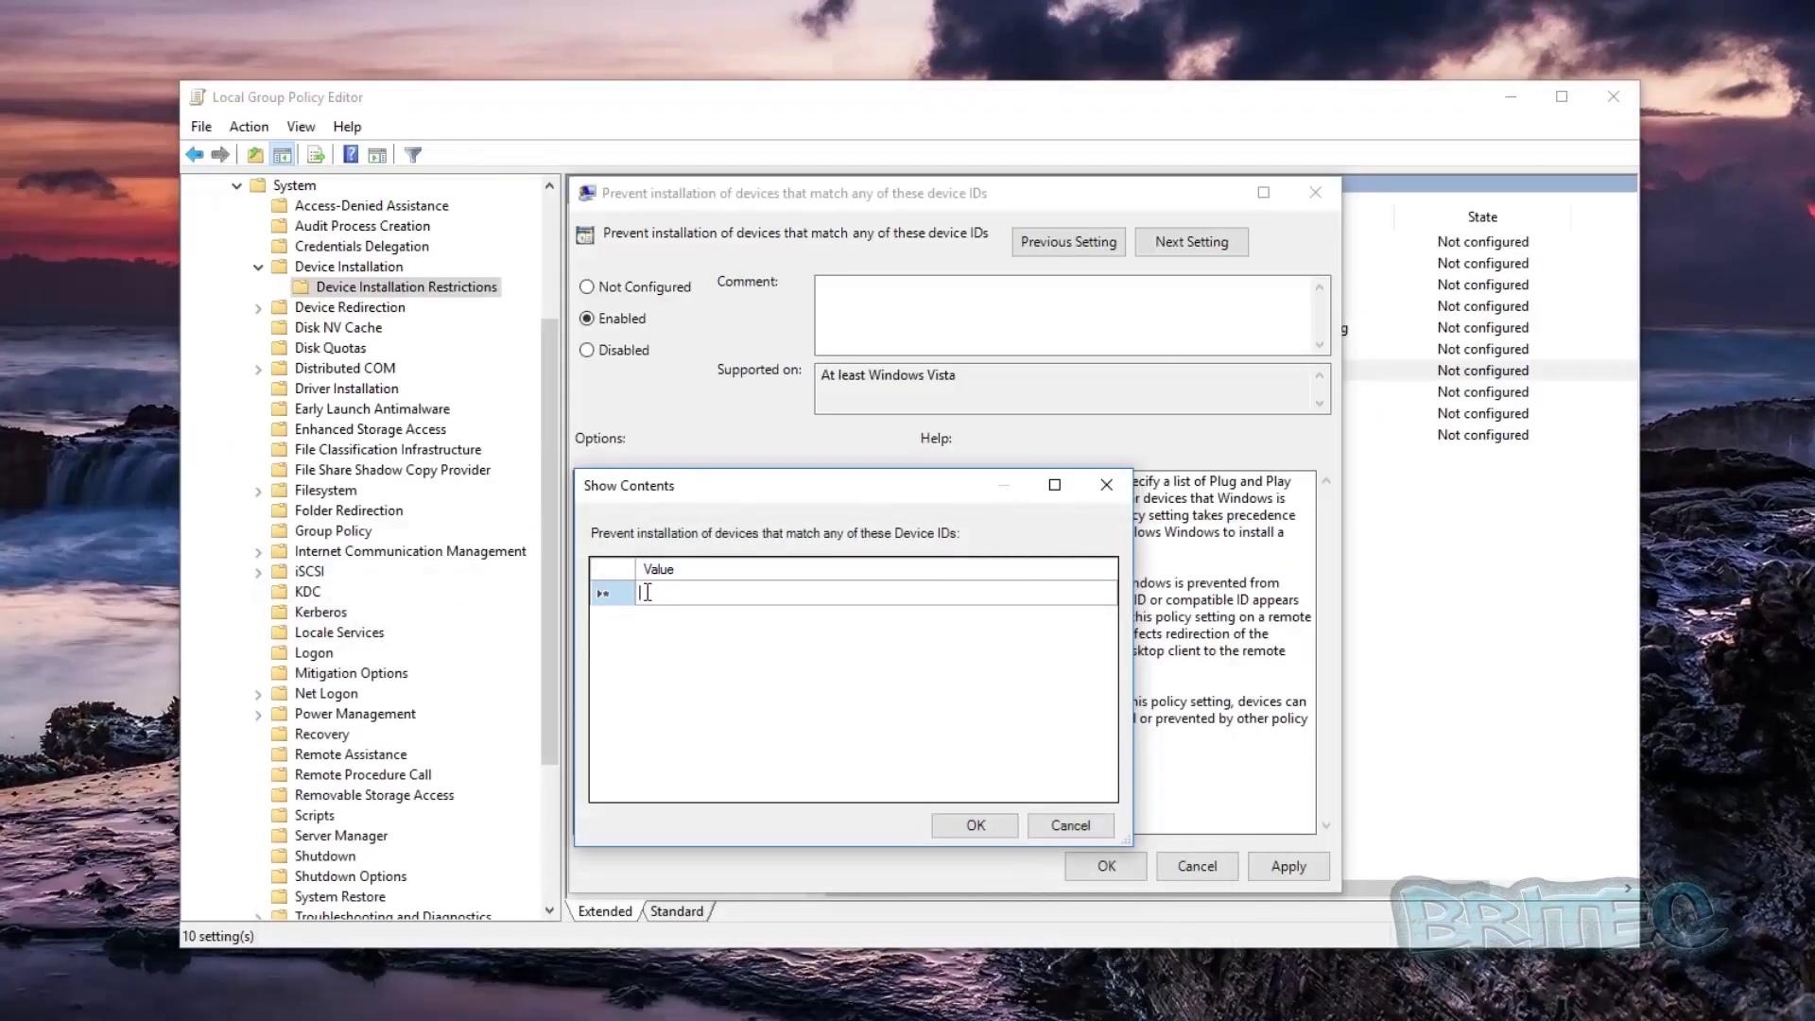
{"action": "key", "text": "ctrl+v"}
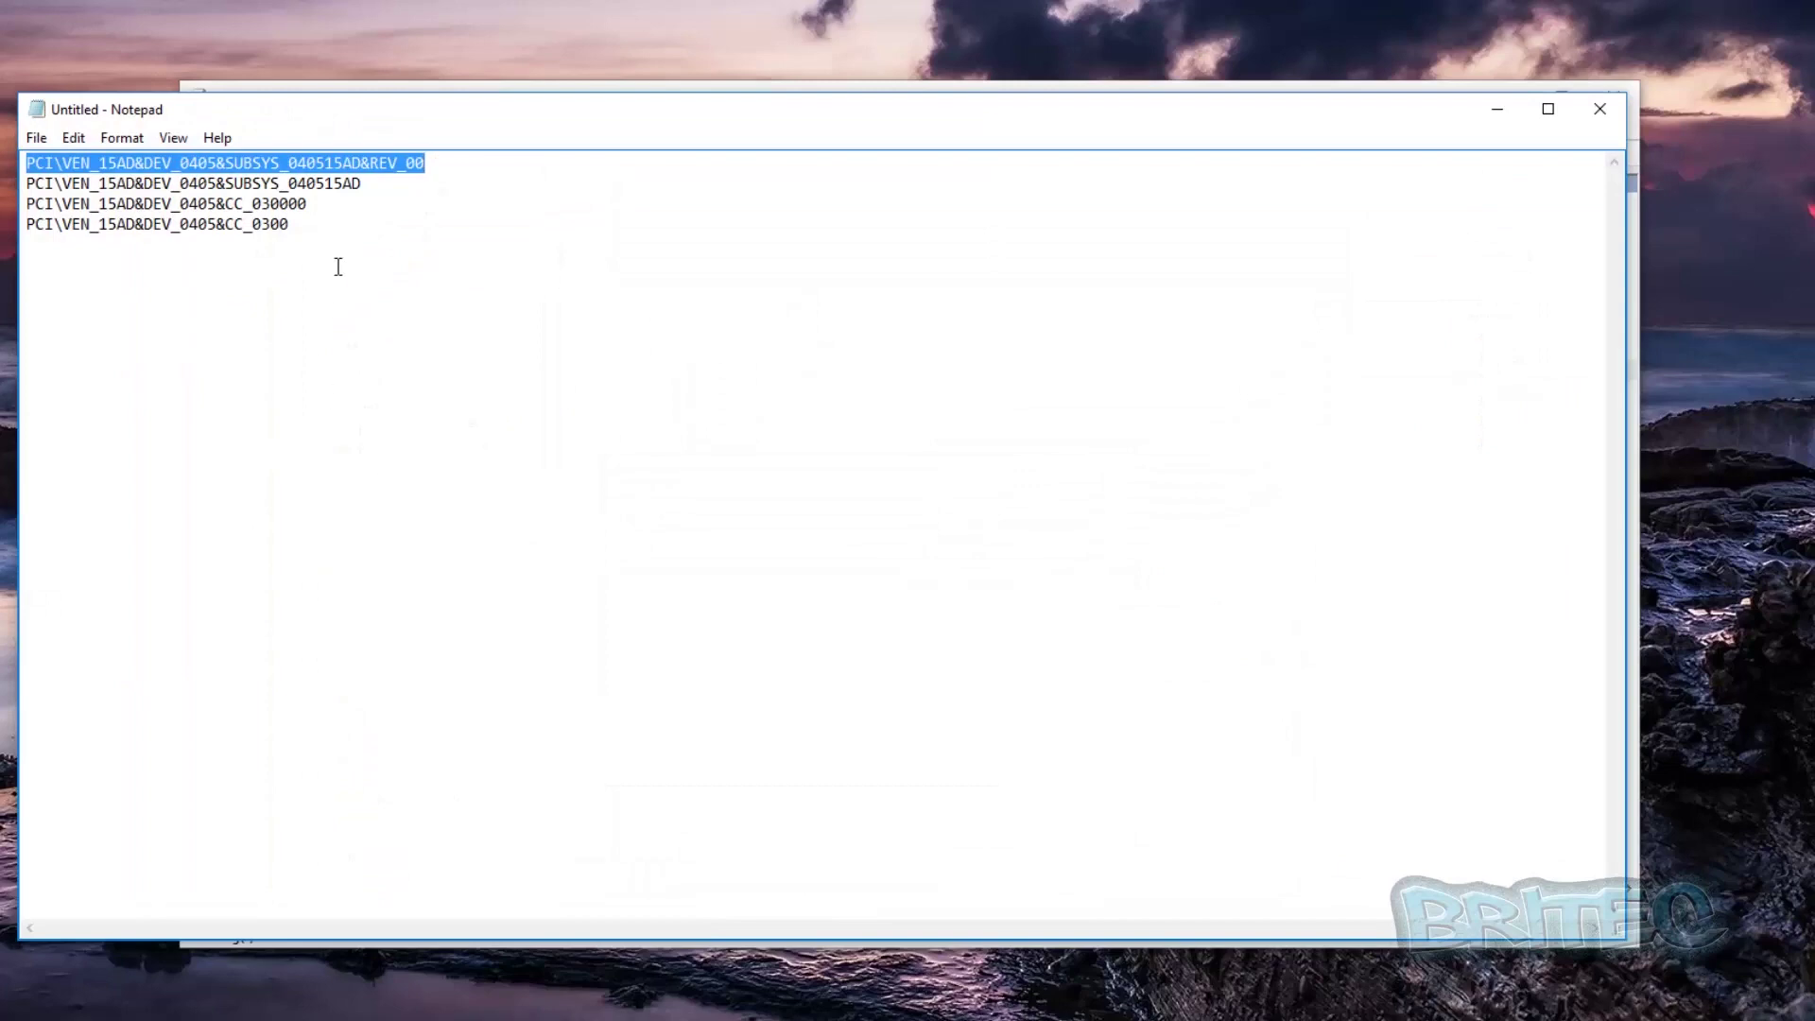
- Add PCI\VEN_15AD&DEV_0405&SUBSYS_040515AD from Notepad as the second Value row
{"action": "left_click_drag", "start_coordinate": [363, 183], "coordinate": [28, 184]}
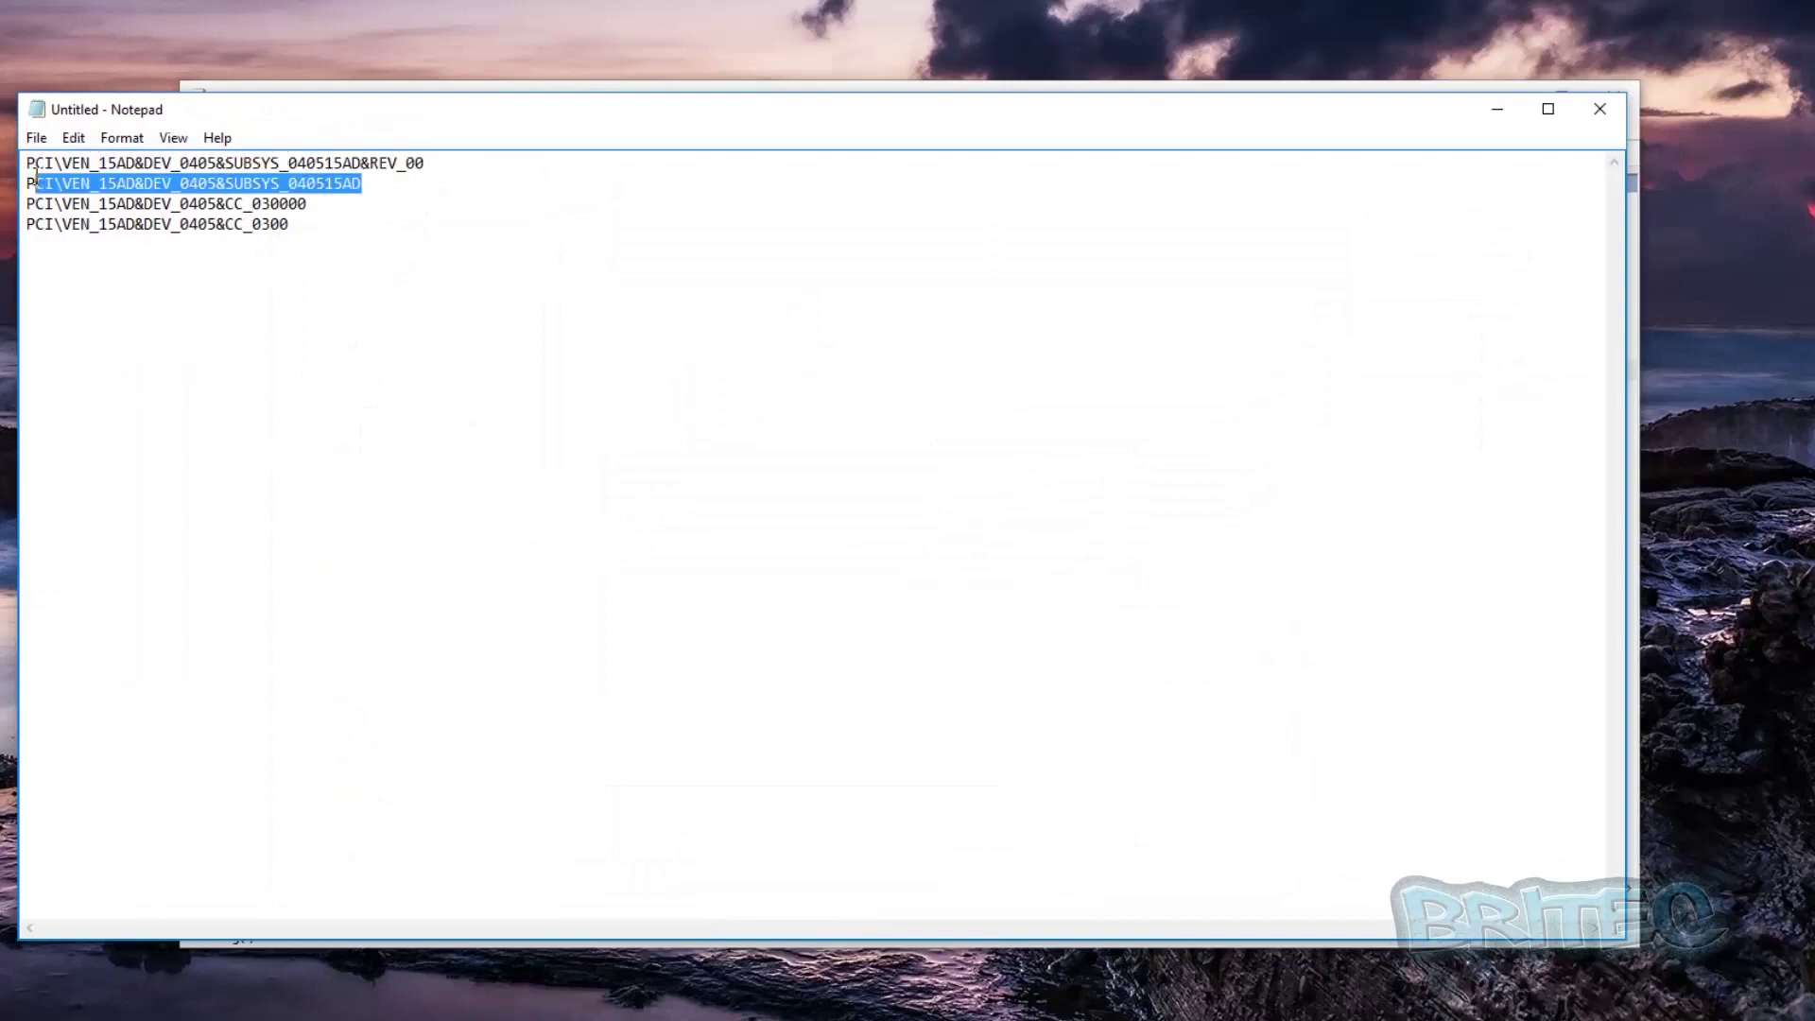
{"action": "right_click", "coordinate": [110, 182]}
{"action": "left_click", "coordinate": [154, 255]}
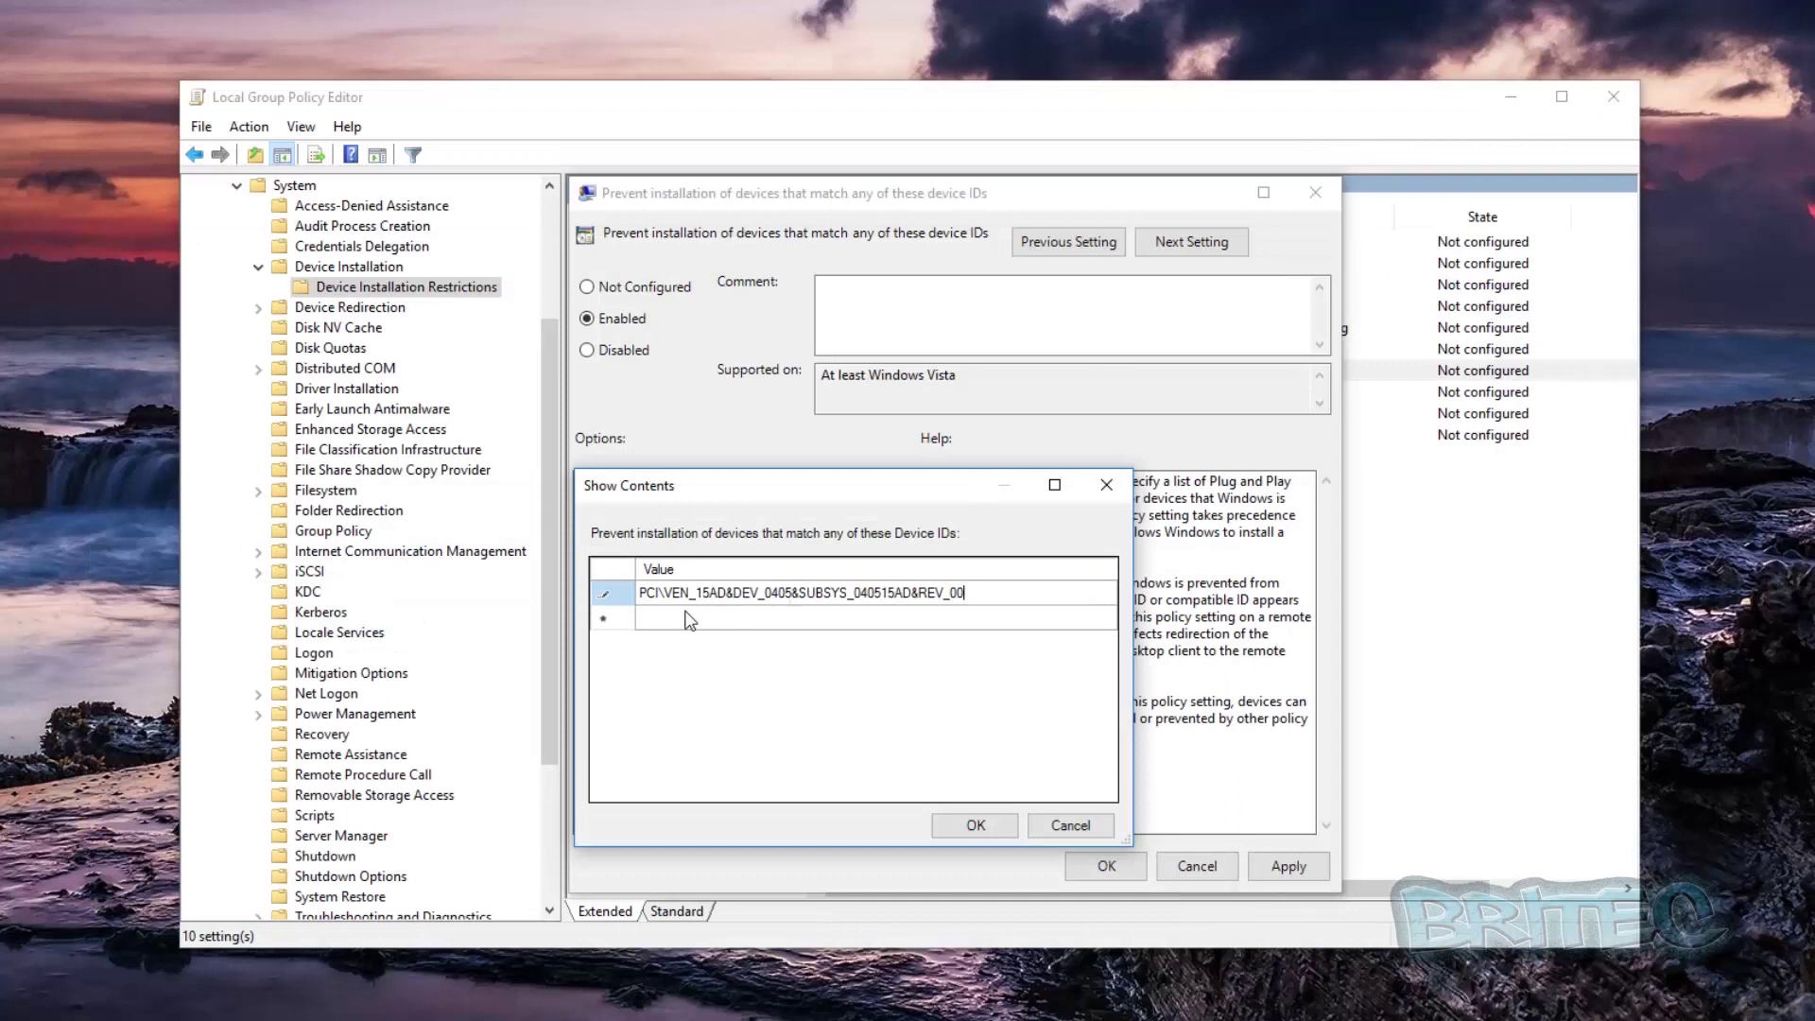
{"action": "left_click", "coordinate": [660, 614]}
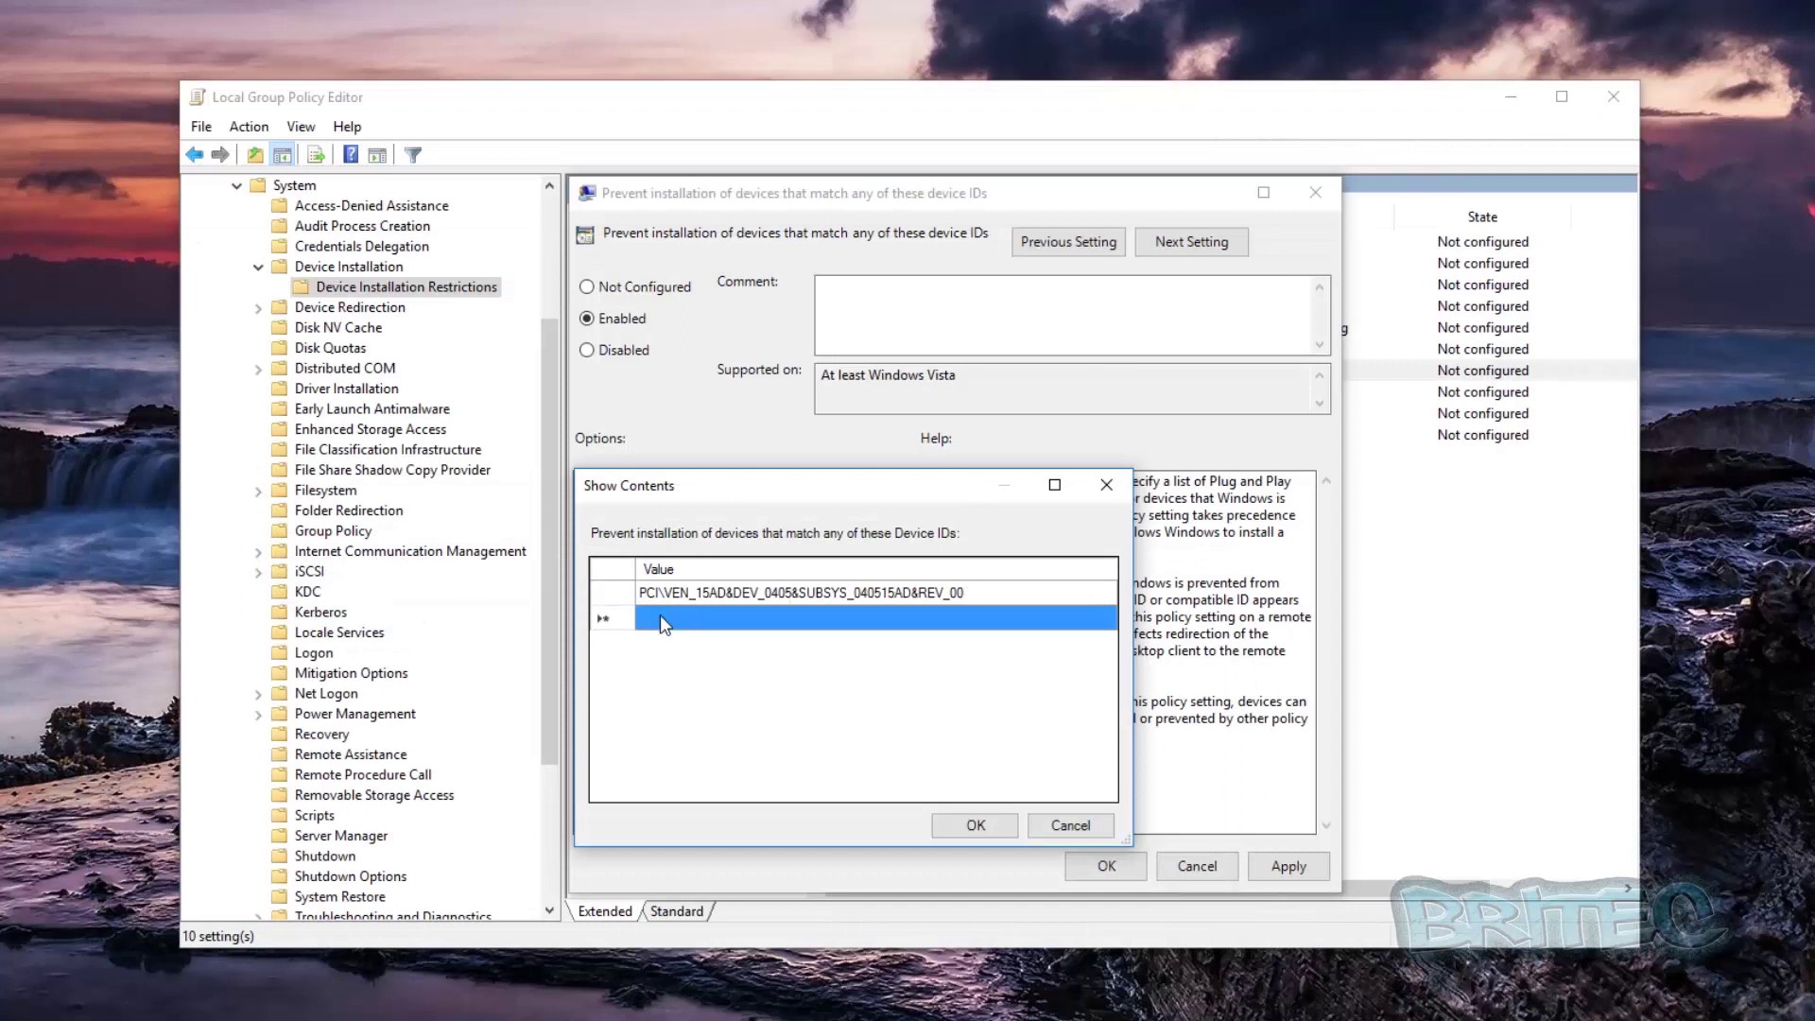
{"action": "left_click", "coordinate": [660, 614]}
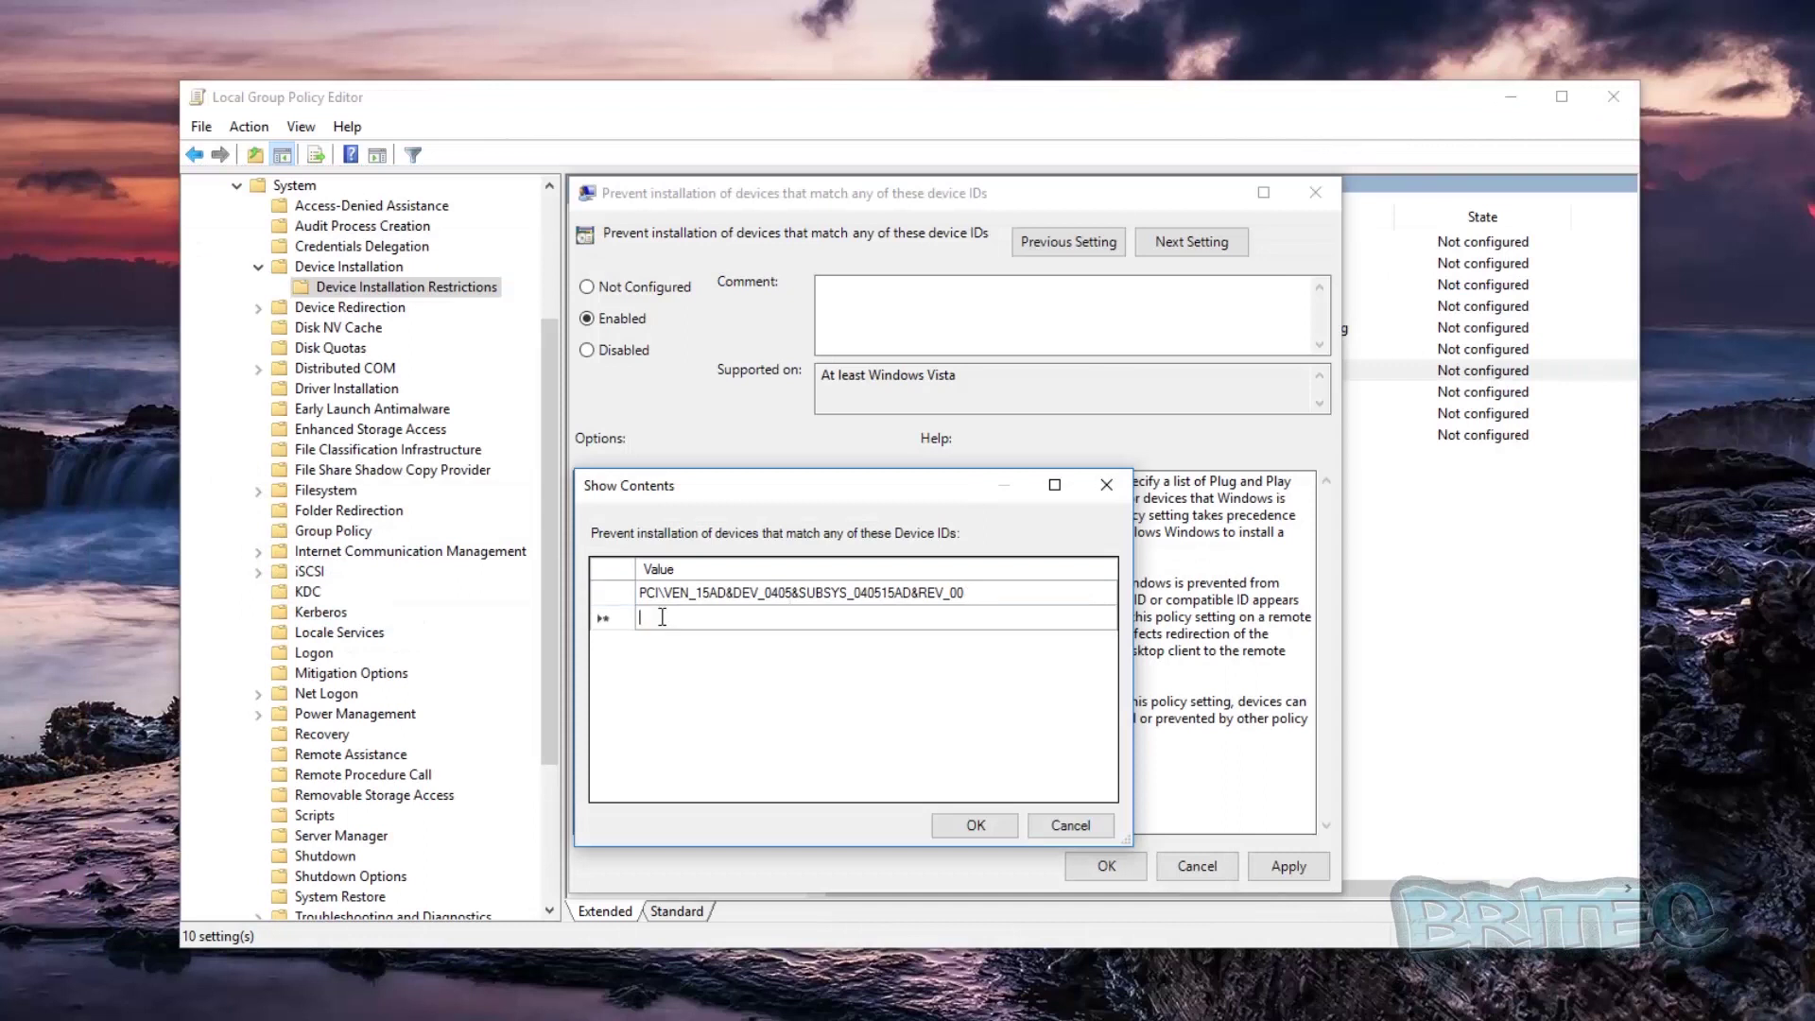
{"action": "right_click", "coordinate": [661, 617]}
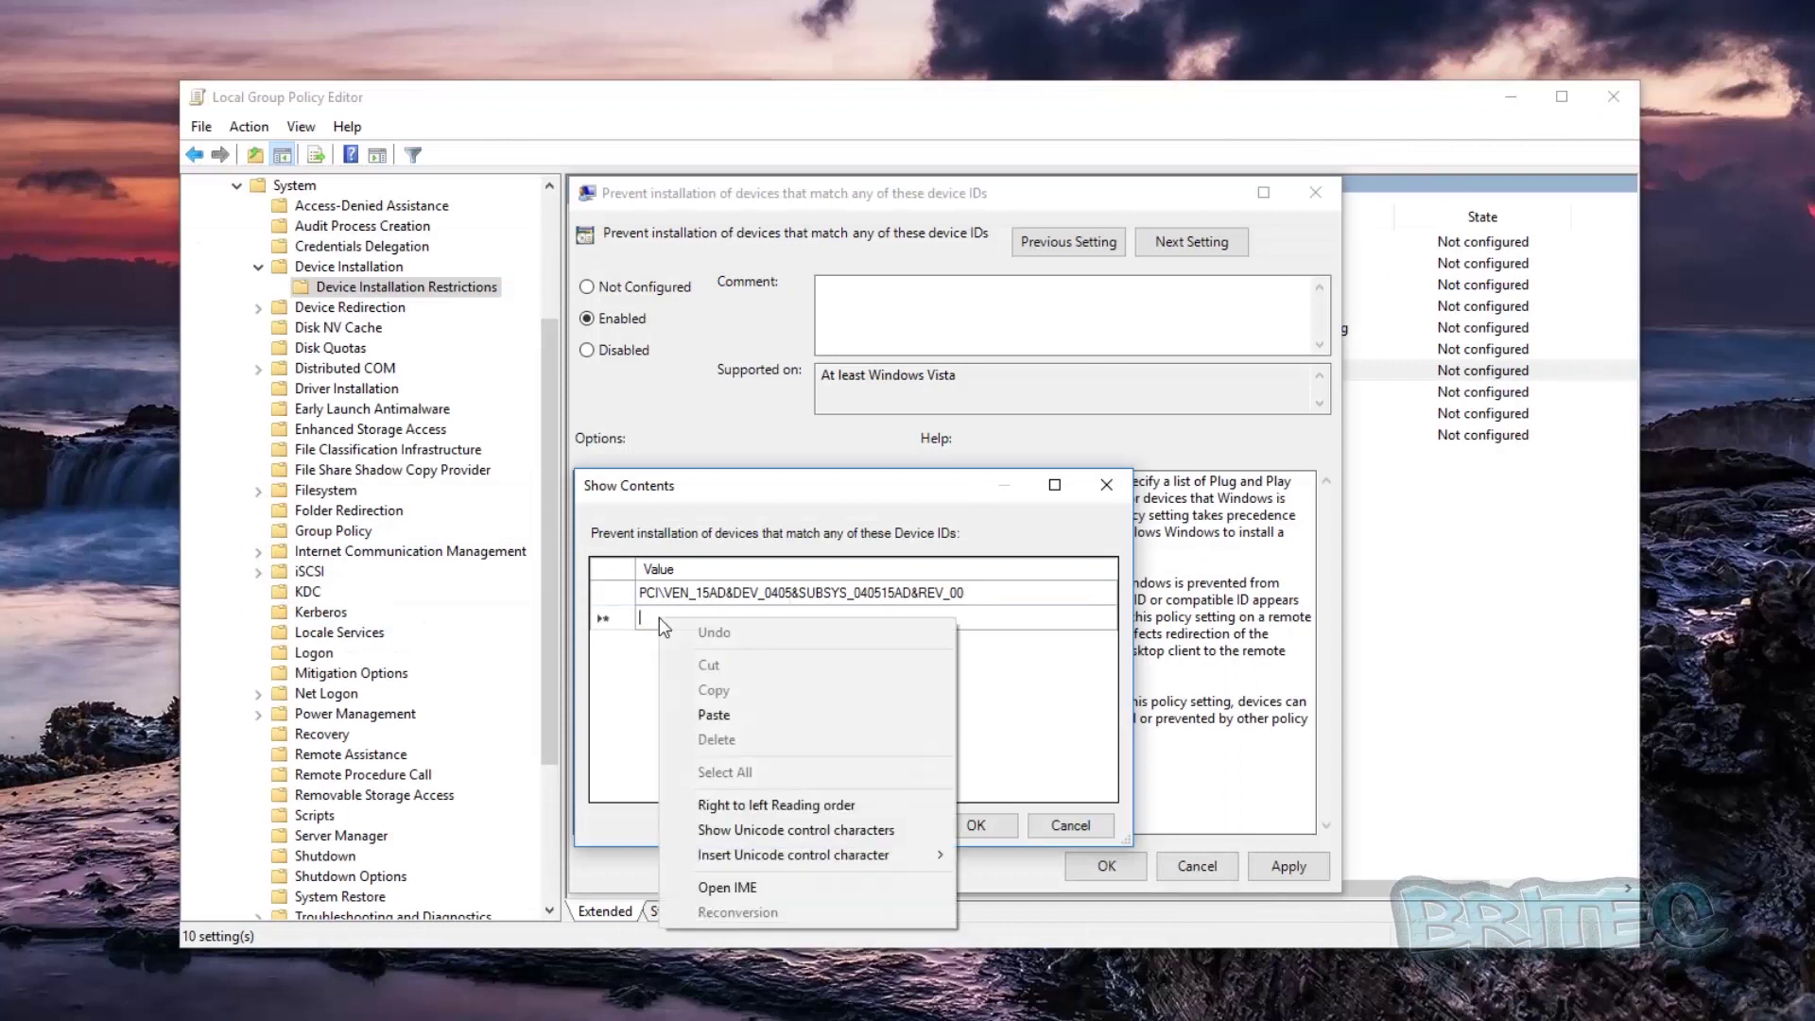
{"action": "left_click", "coordinate": [717, 712]}
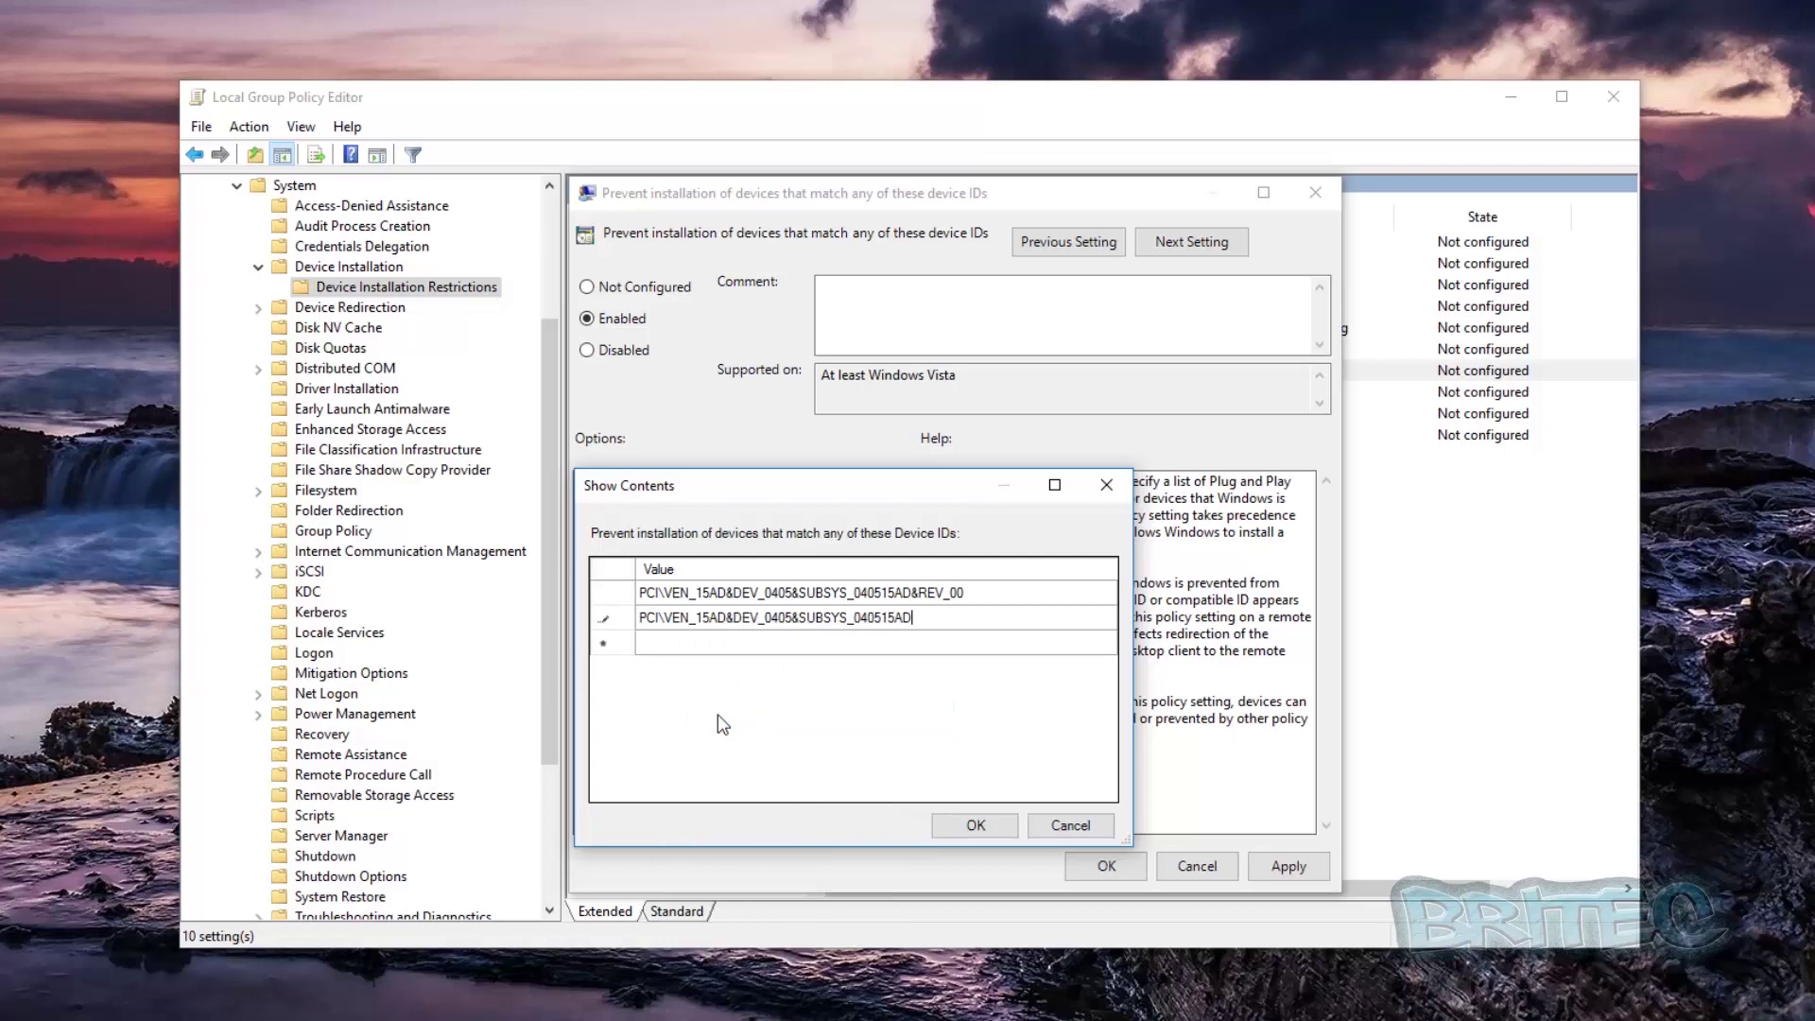
- Add PCI\VEN_15AD&DEV_0405&CC_030000 from Notepad as the third Value row
{"action": "left_click", "coordinate": [654, 643]}
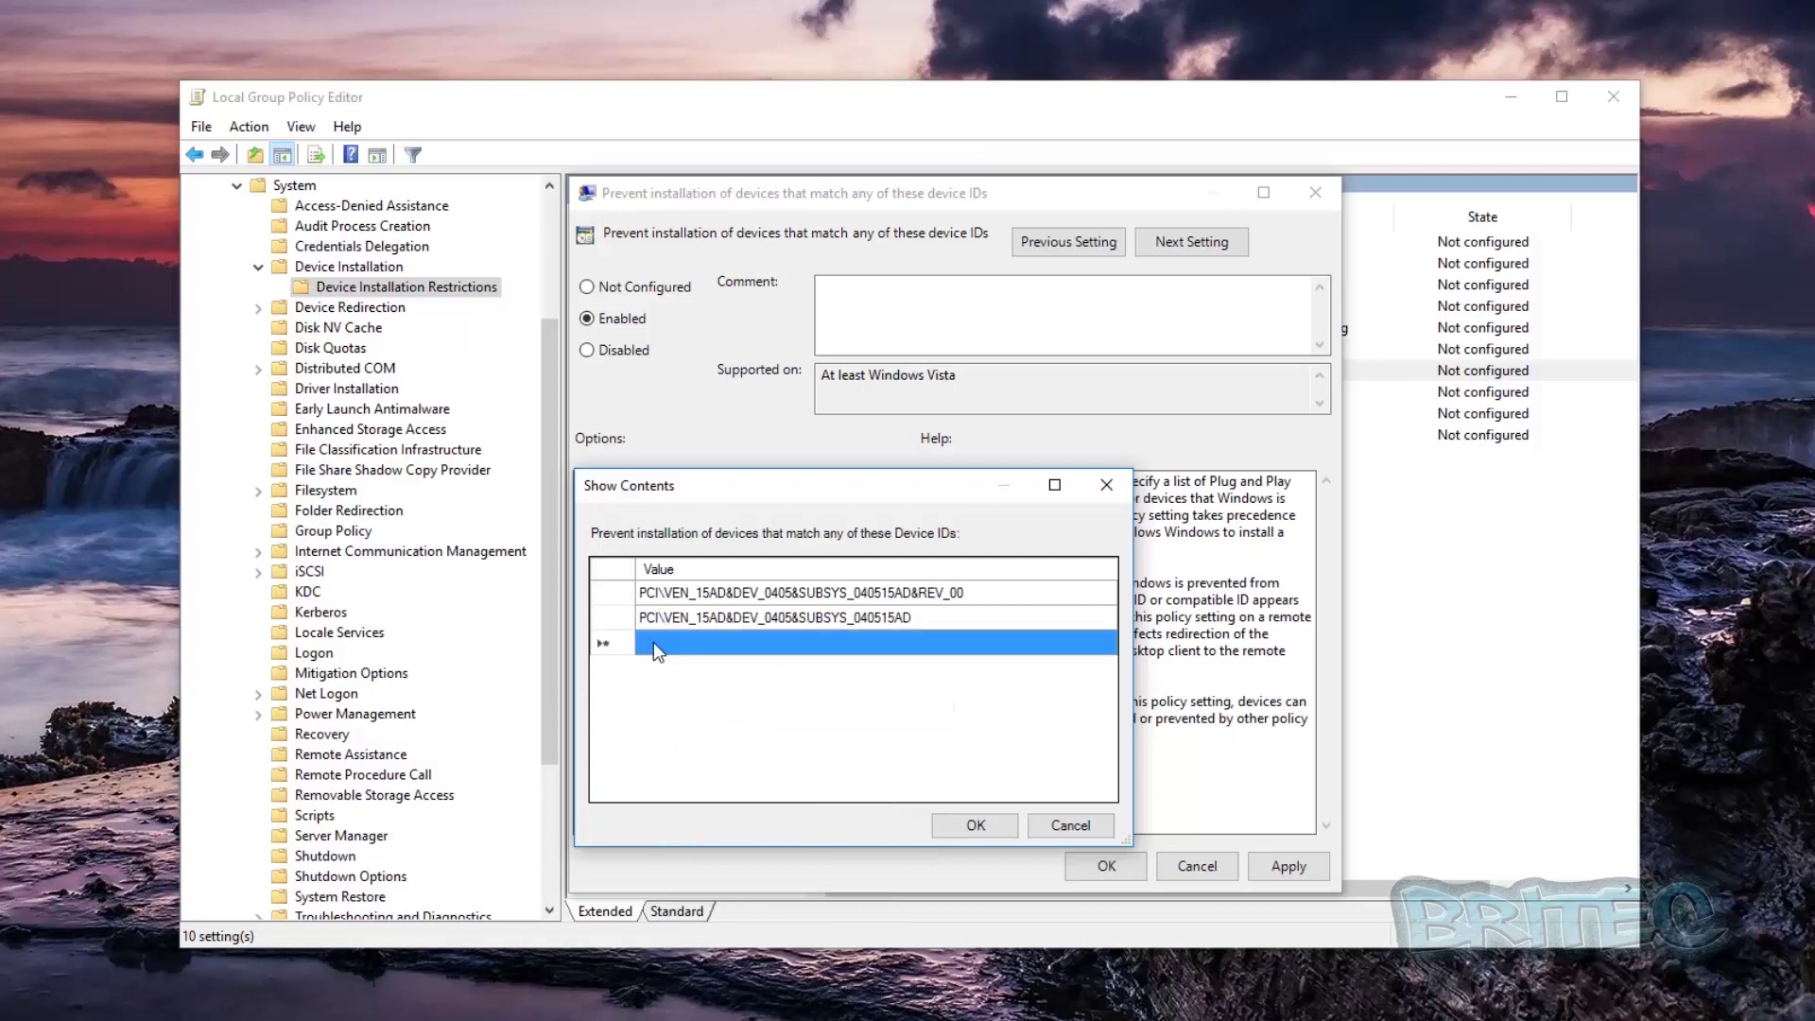
{"action": "left_click", "coordinate": [654, 643]}
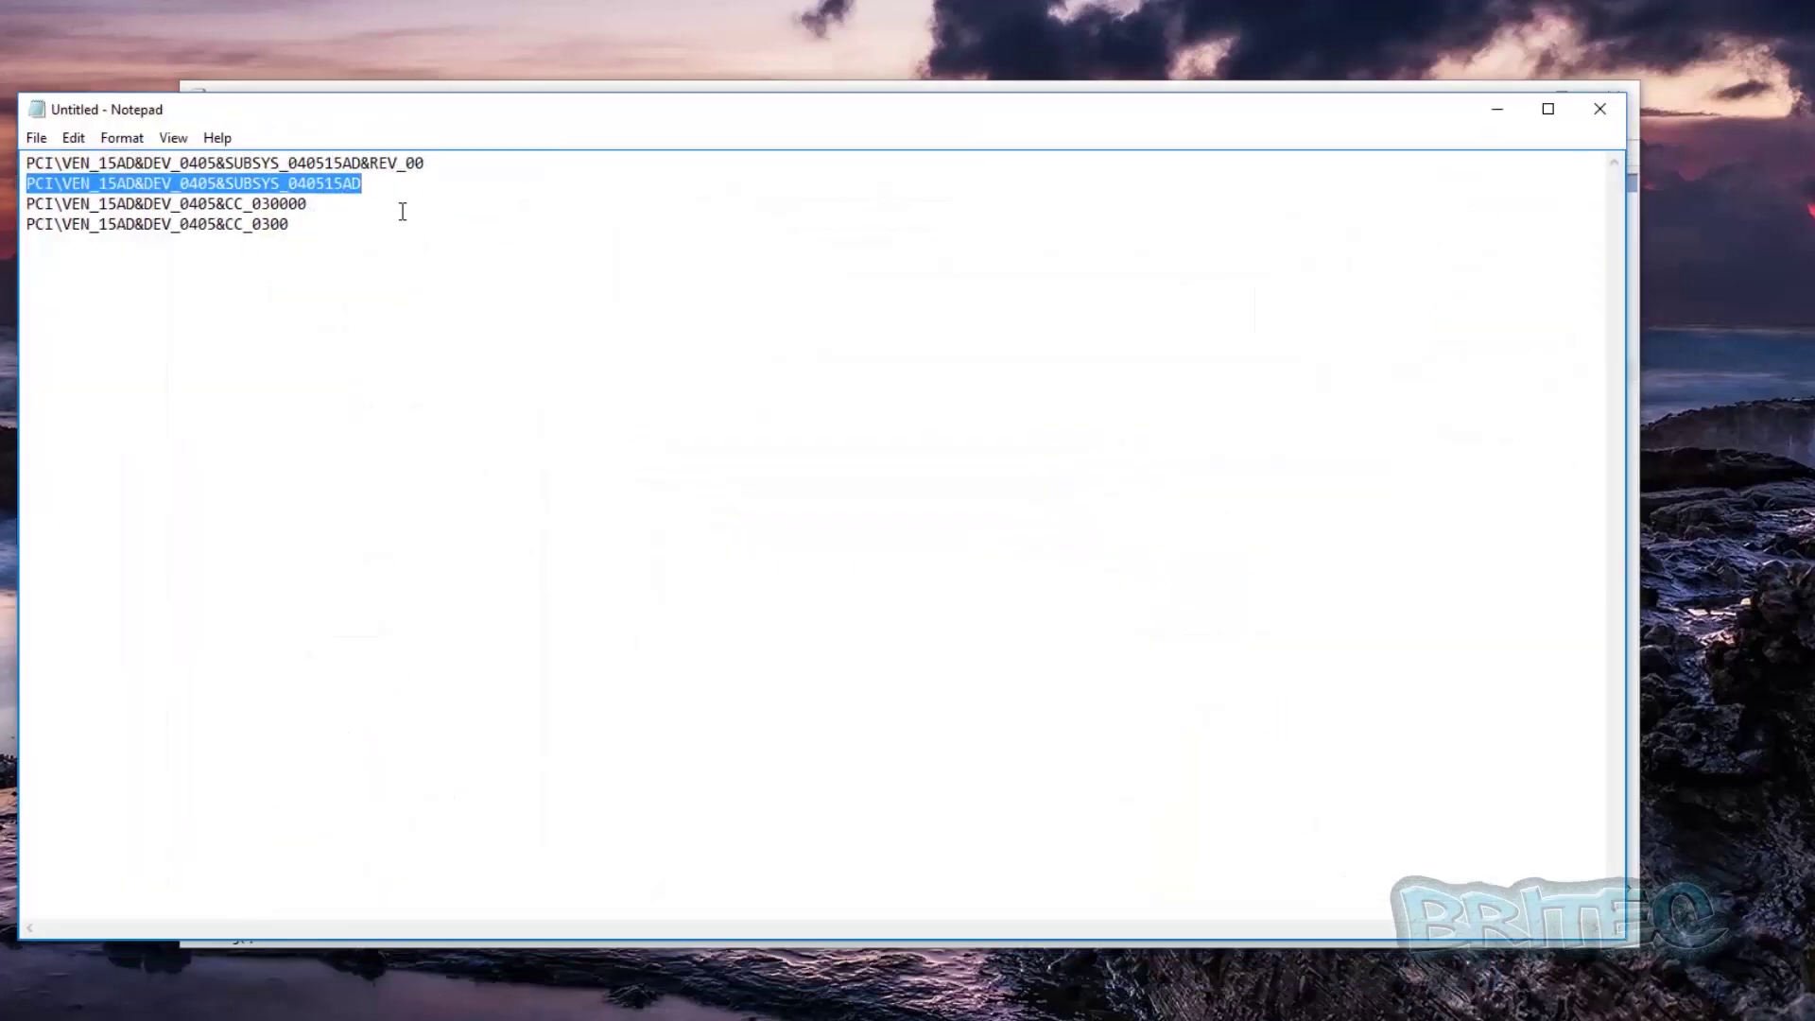
{"action": "left_click_drag", "start_coordinate": [339, 204], "coordinate": [17, 197]}
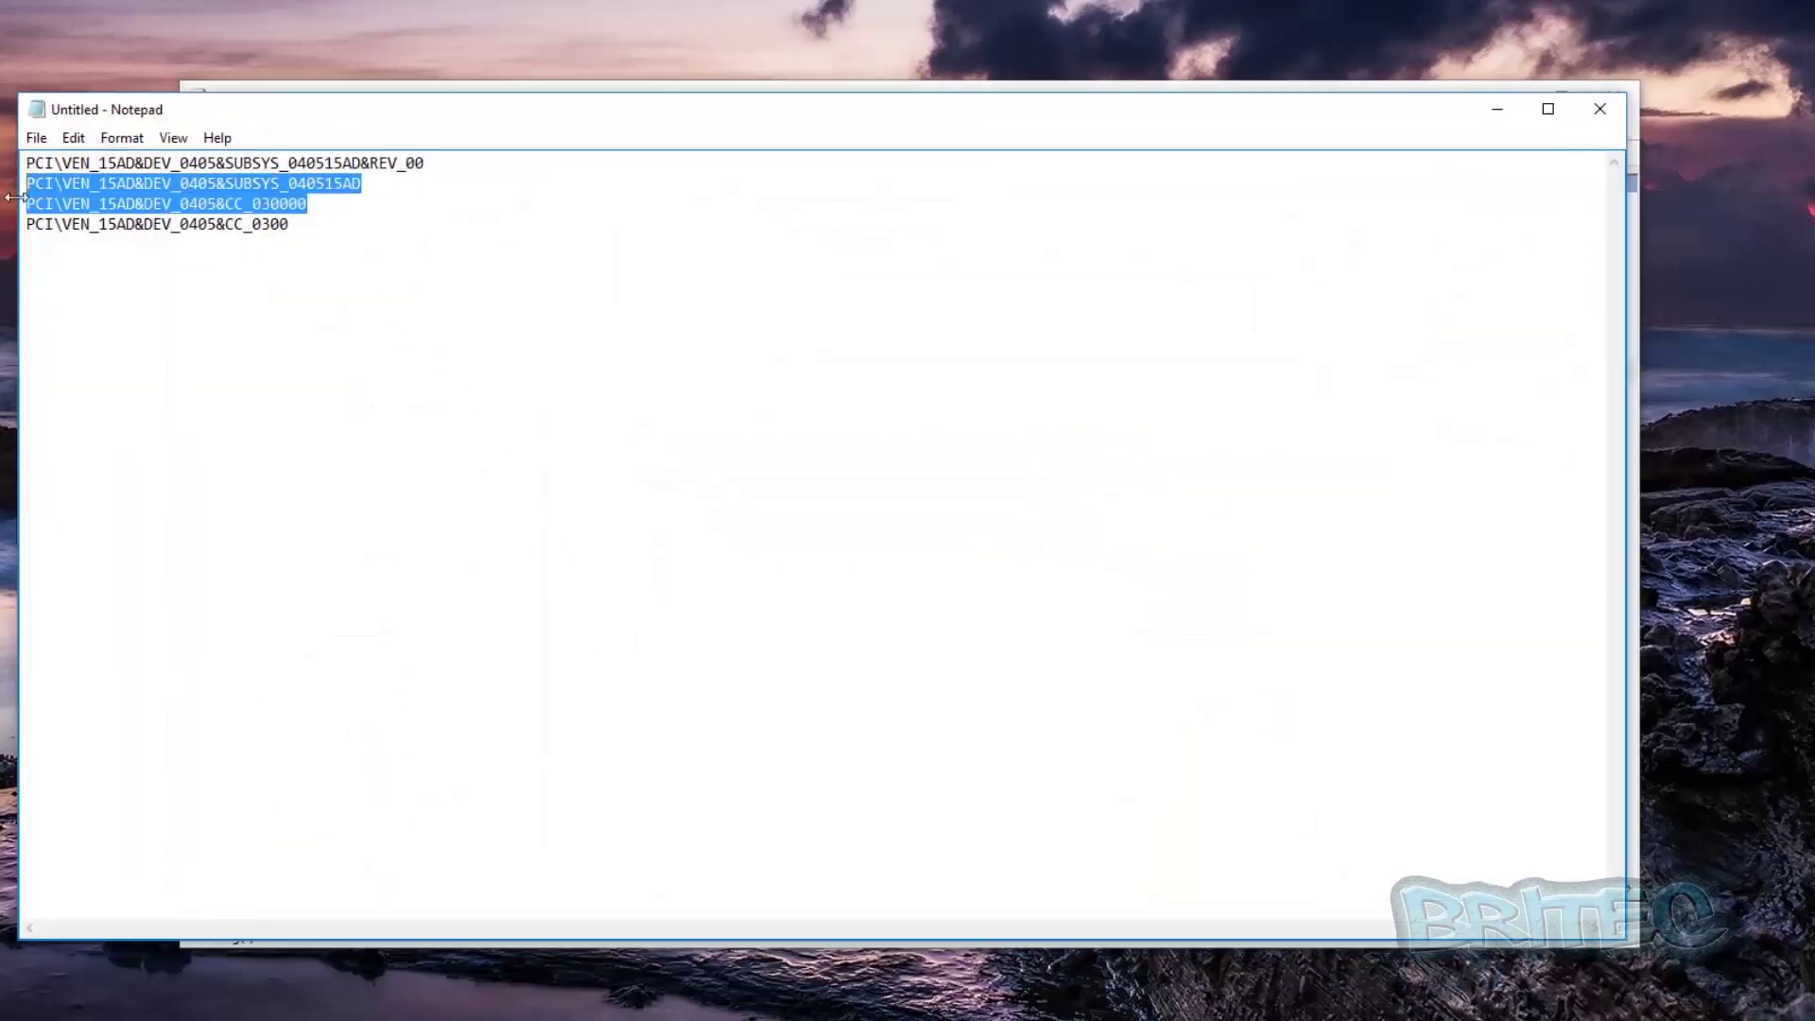
{"action": "left_click", "coordinate": [252, 202]}
{"action": "left_click_drag", "start_coordinate": [320, 202], "coordinate": [11, 204]}
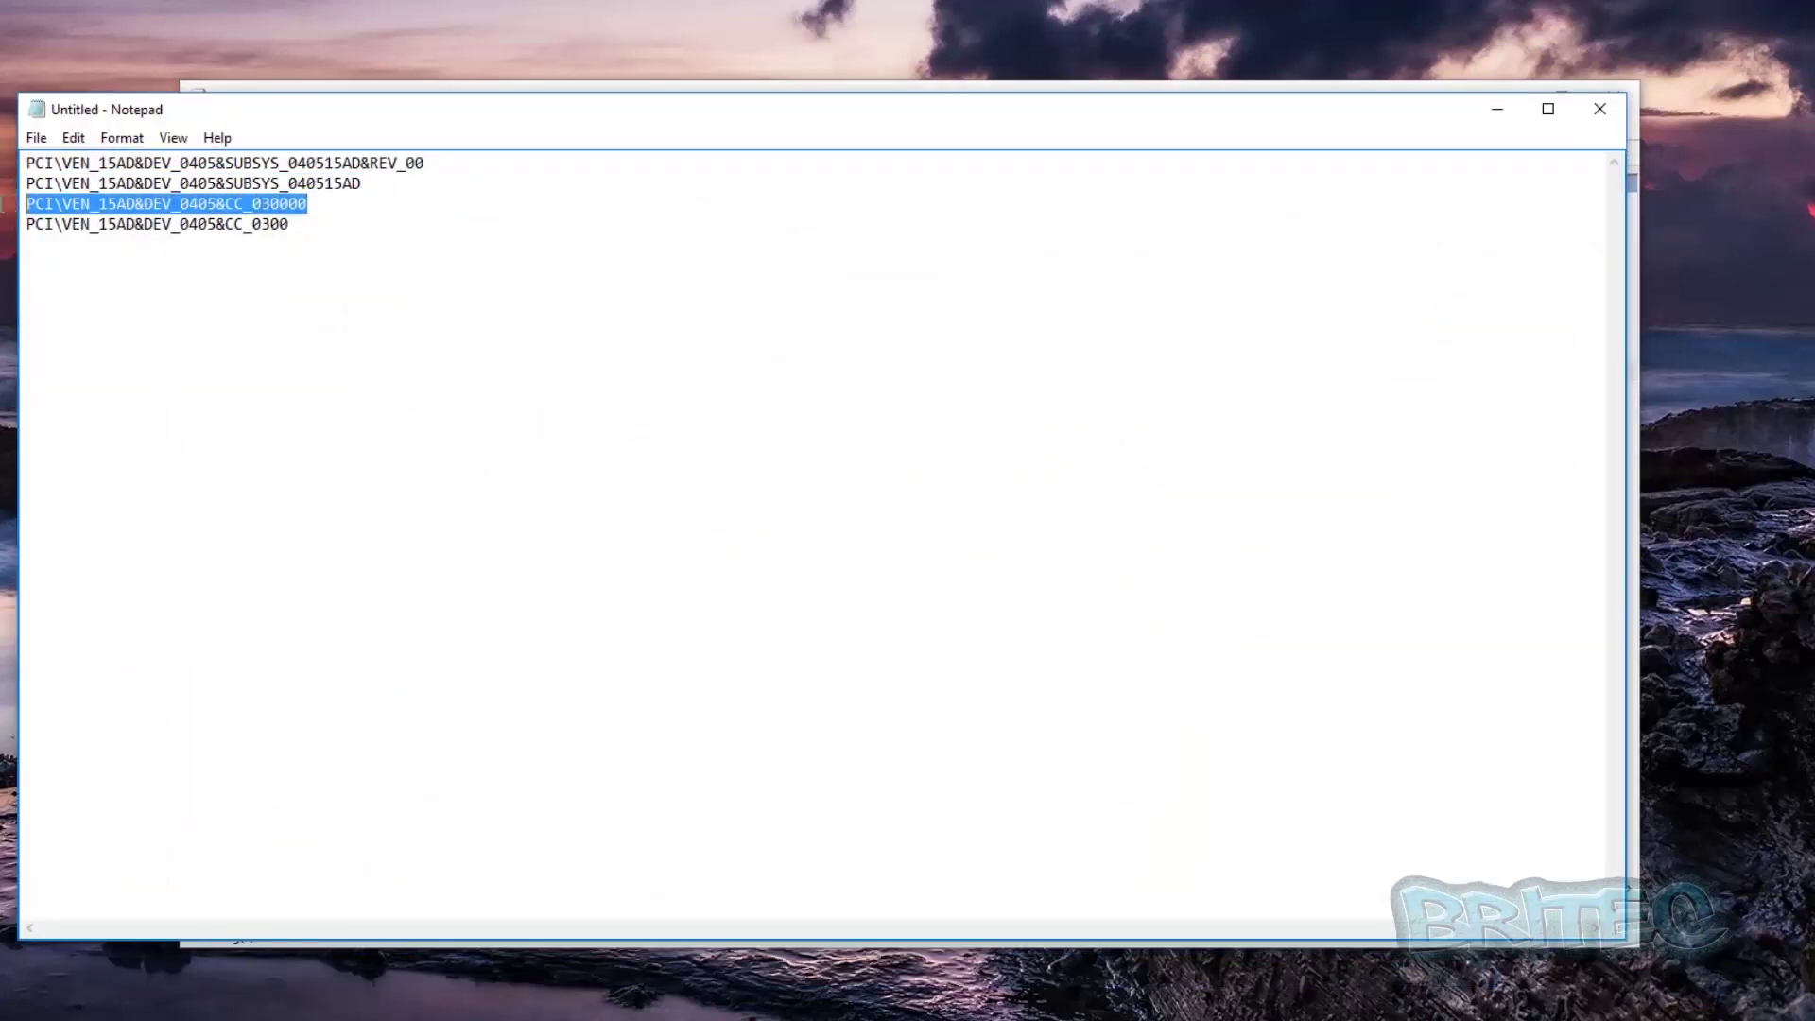
{"action": "right_click", "coordinate": [87, 203]}
{"action": "left_click", "coordinate": [140, 281]}
{"action": "left_click", "coordinate": [1493, 112]}
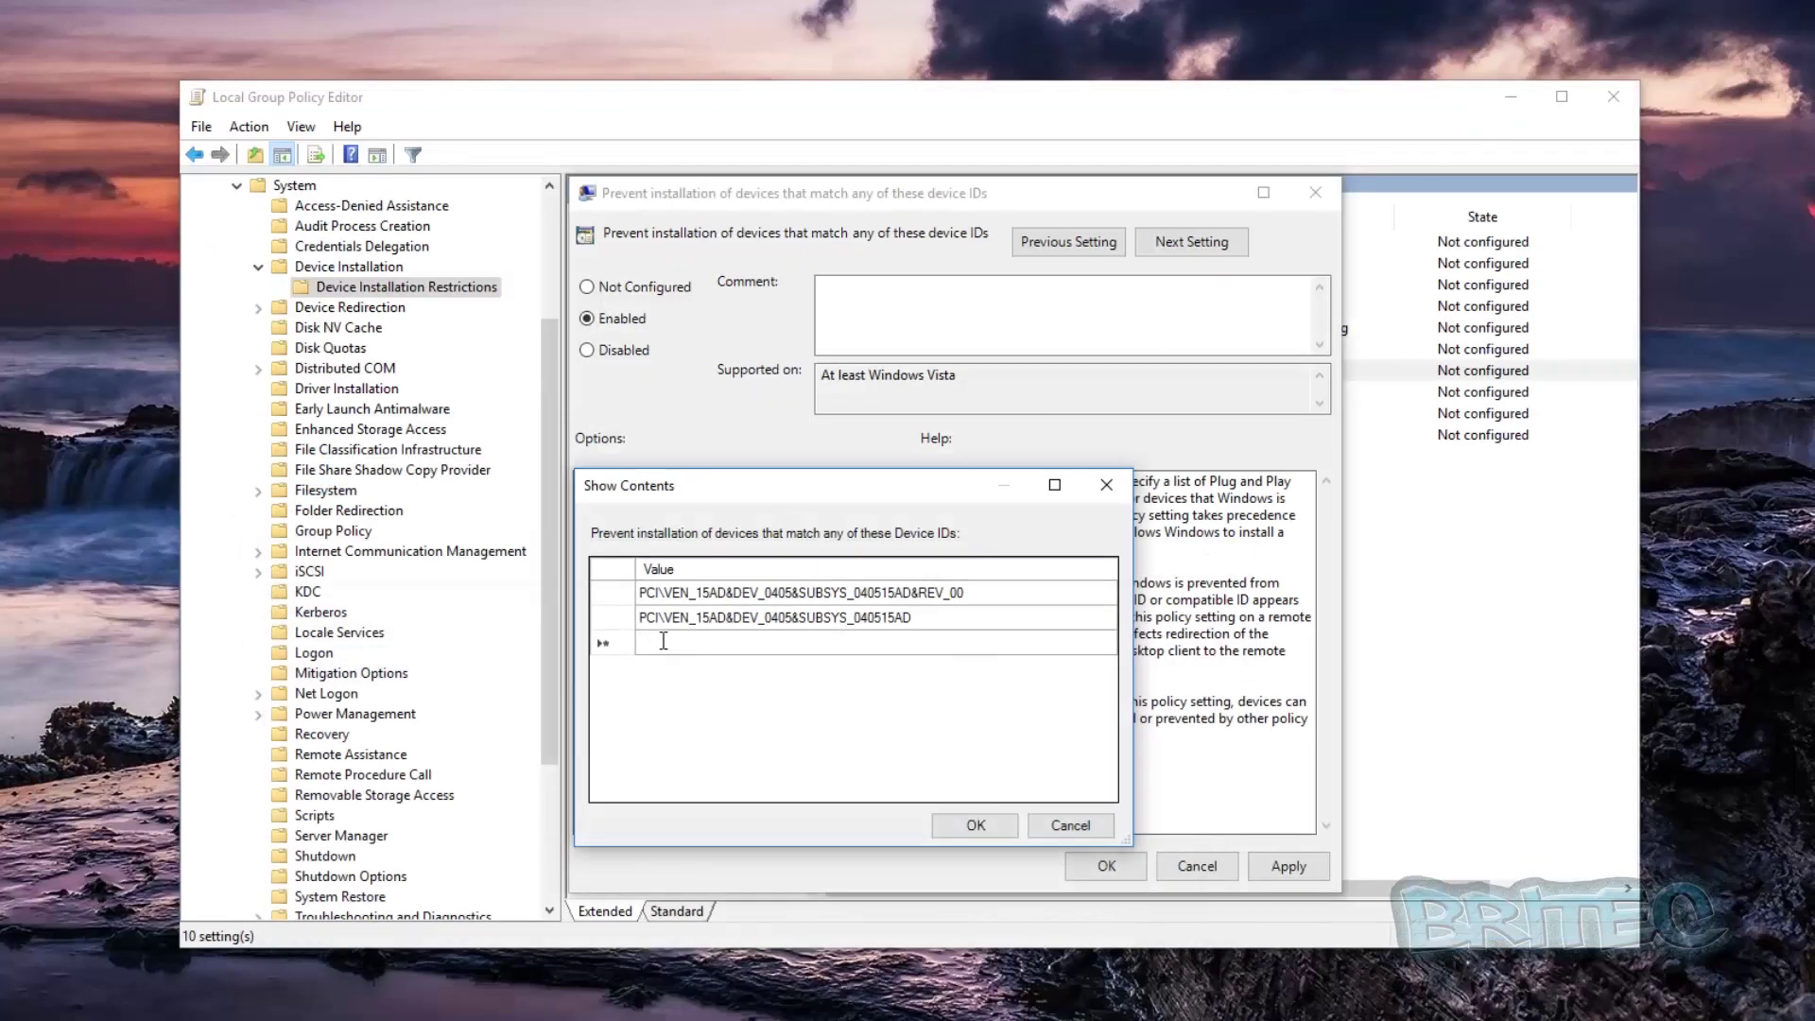
{"action": "right_click", "coordinate": [664, 641]}
{"action": "left_click", "coordinate": [718, 737]}
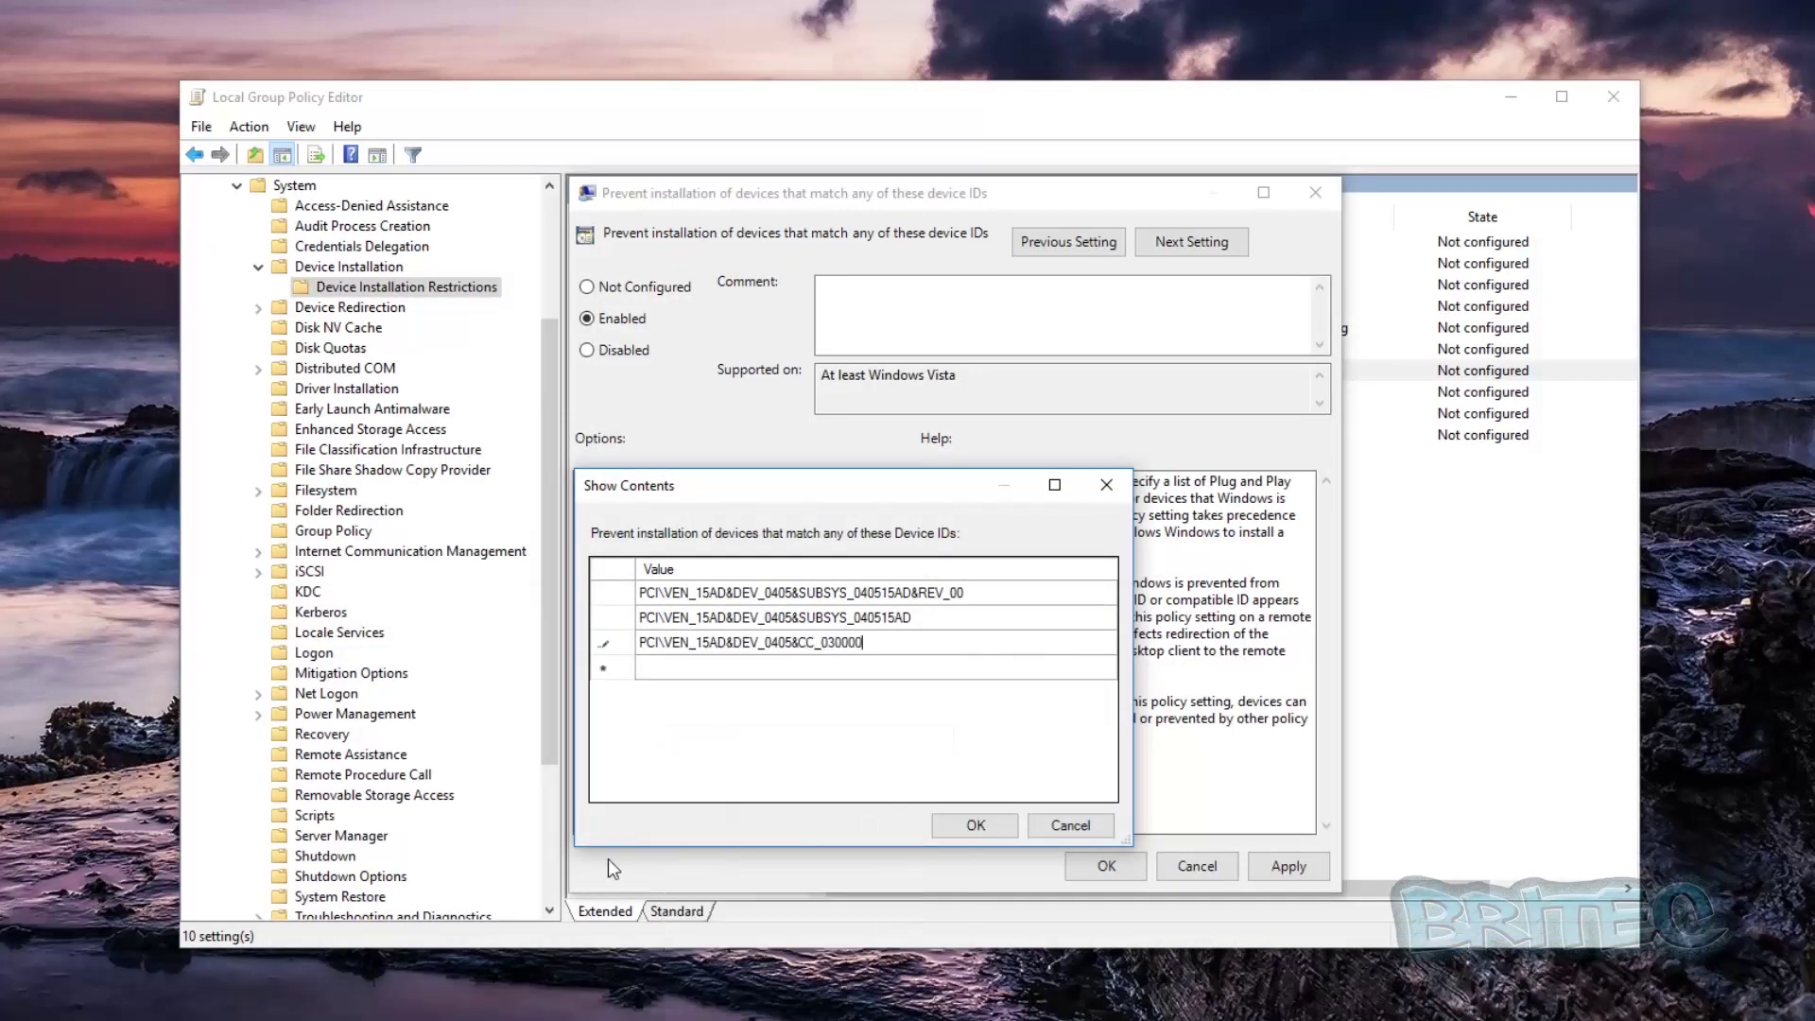
- Add PCI\VEN_15AD&DEV_0405&CC_0300 as the fourth row and confirm the list with OK
{"action": "left_click", "coordinate": [646, 669]}
{"action": "left_click", "coordinate": [647, 668]}
{"action": "key", "text": "alt+Tab"}
{"action": "left_click_drag", "start_coordinate": [293, 228], "coordinate": [26, 228]}
{"action": "right_click", "coordinate": [110, 224]}
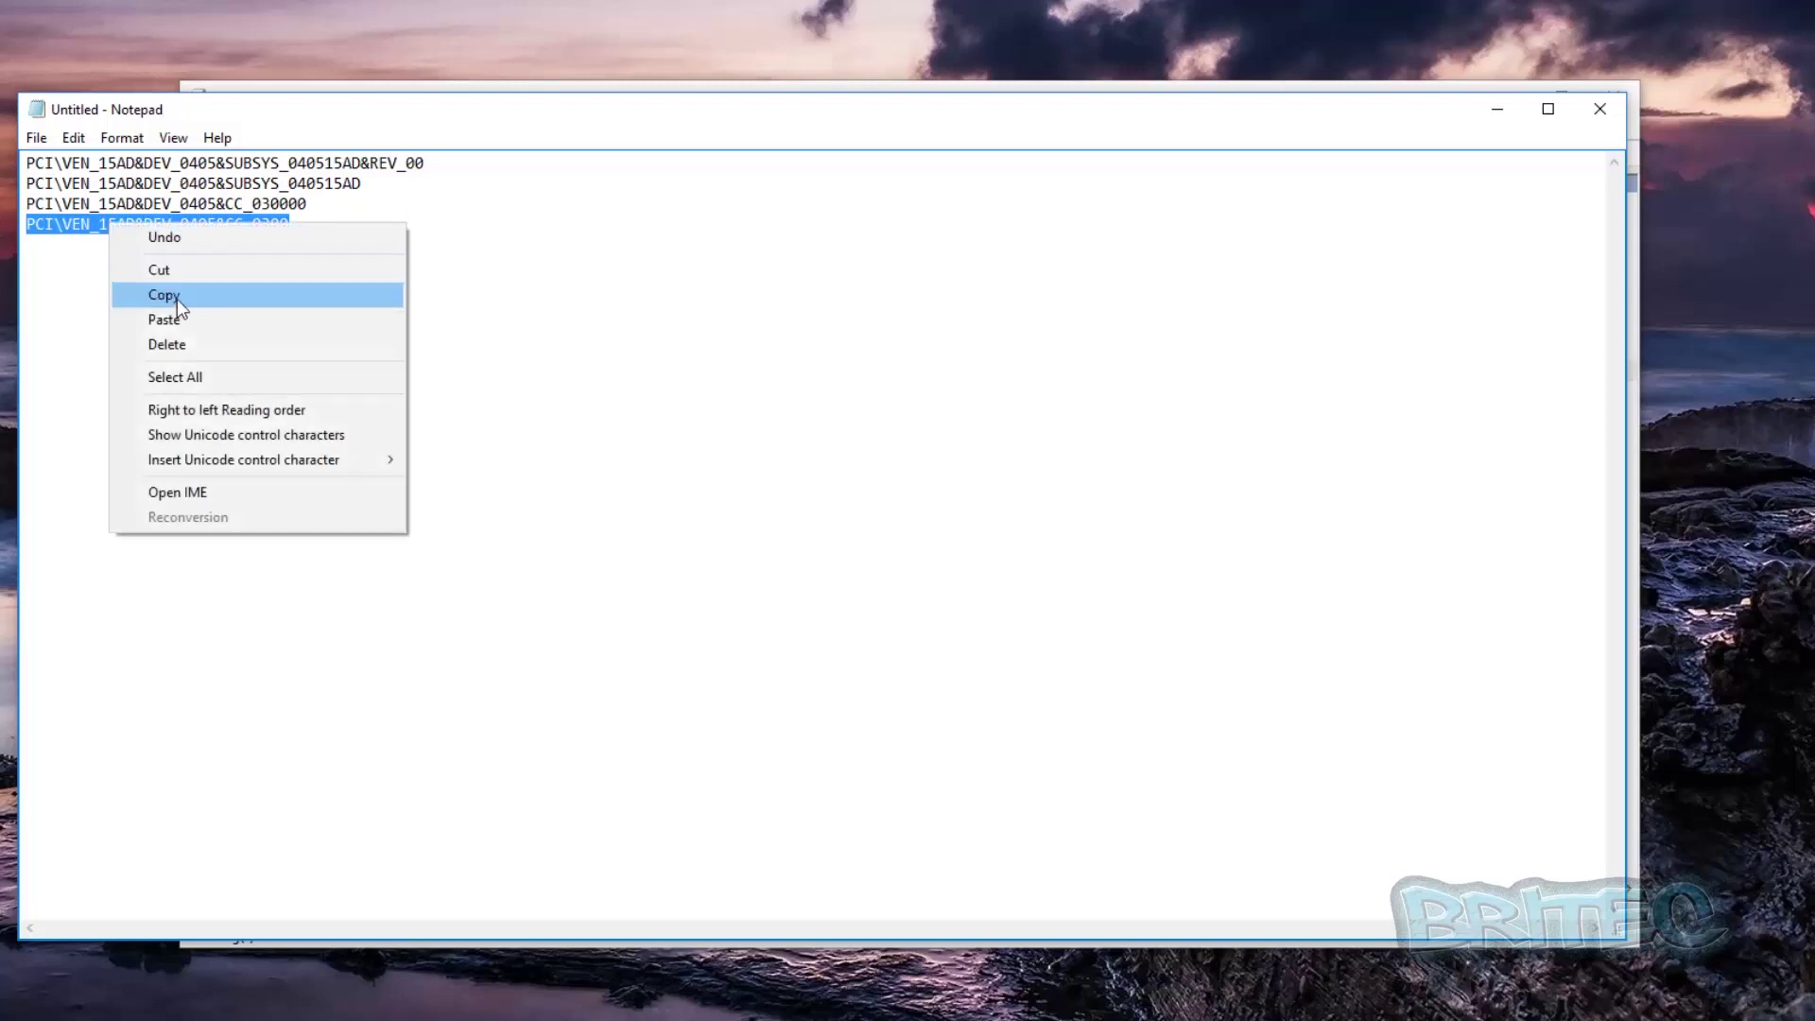
{"action": "left_click", "coordinate": [178, 301]}
{"action": "left_click", "coordinate": [1501, 111]}
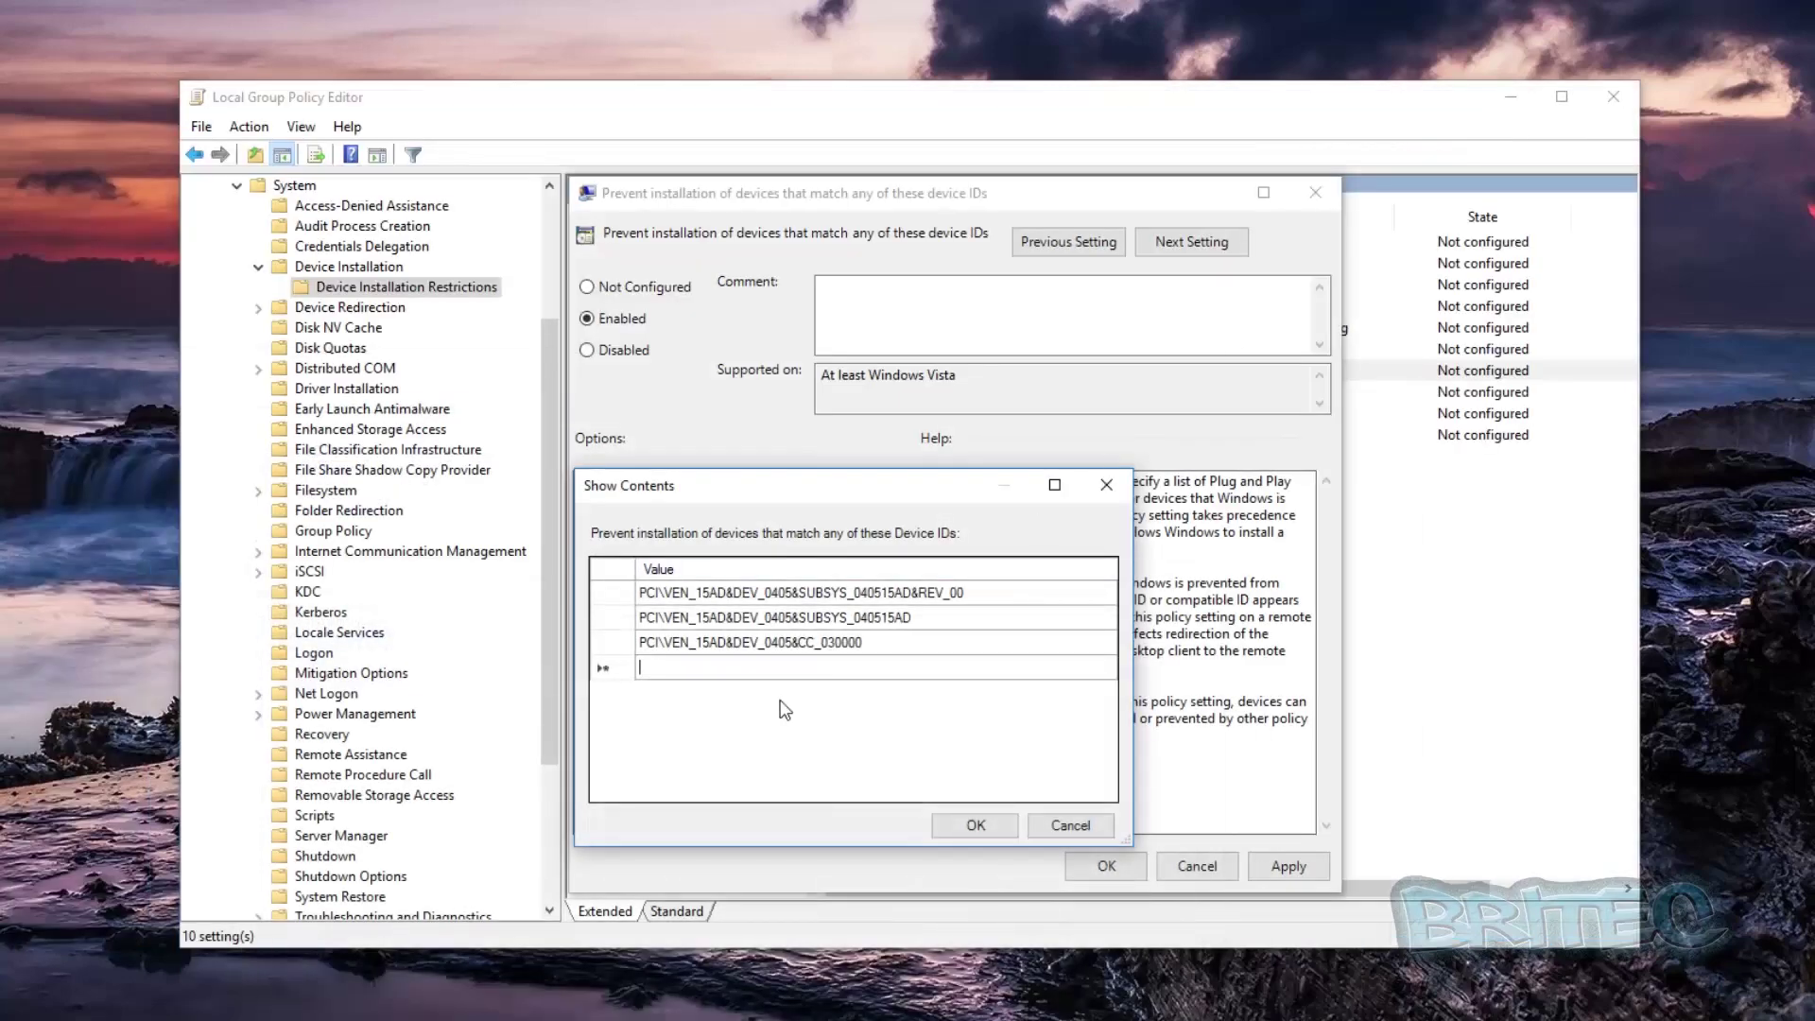
{"action": "right_click", "coordinate": [682, 668]}
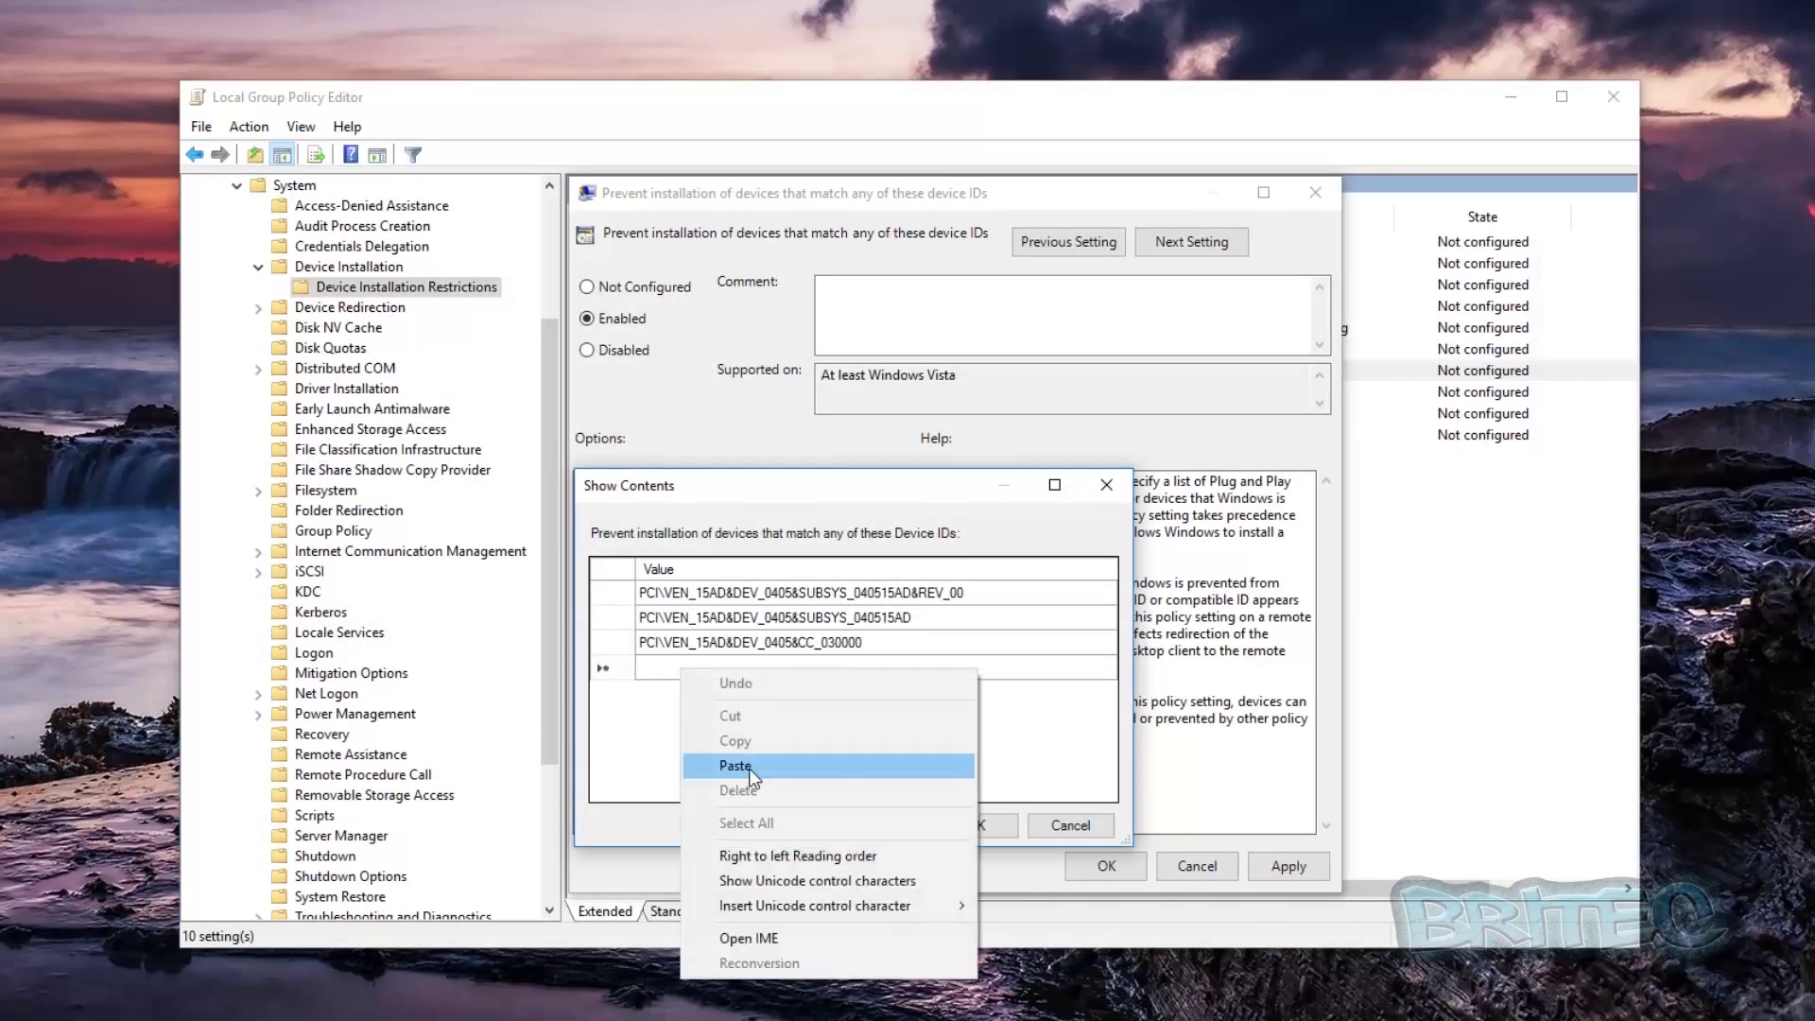
{"action": "left_click", "coordinate": [746, 766]}
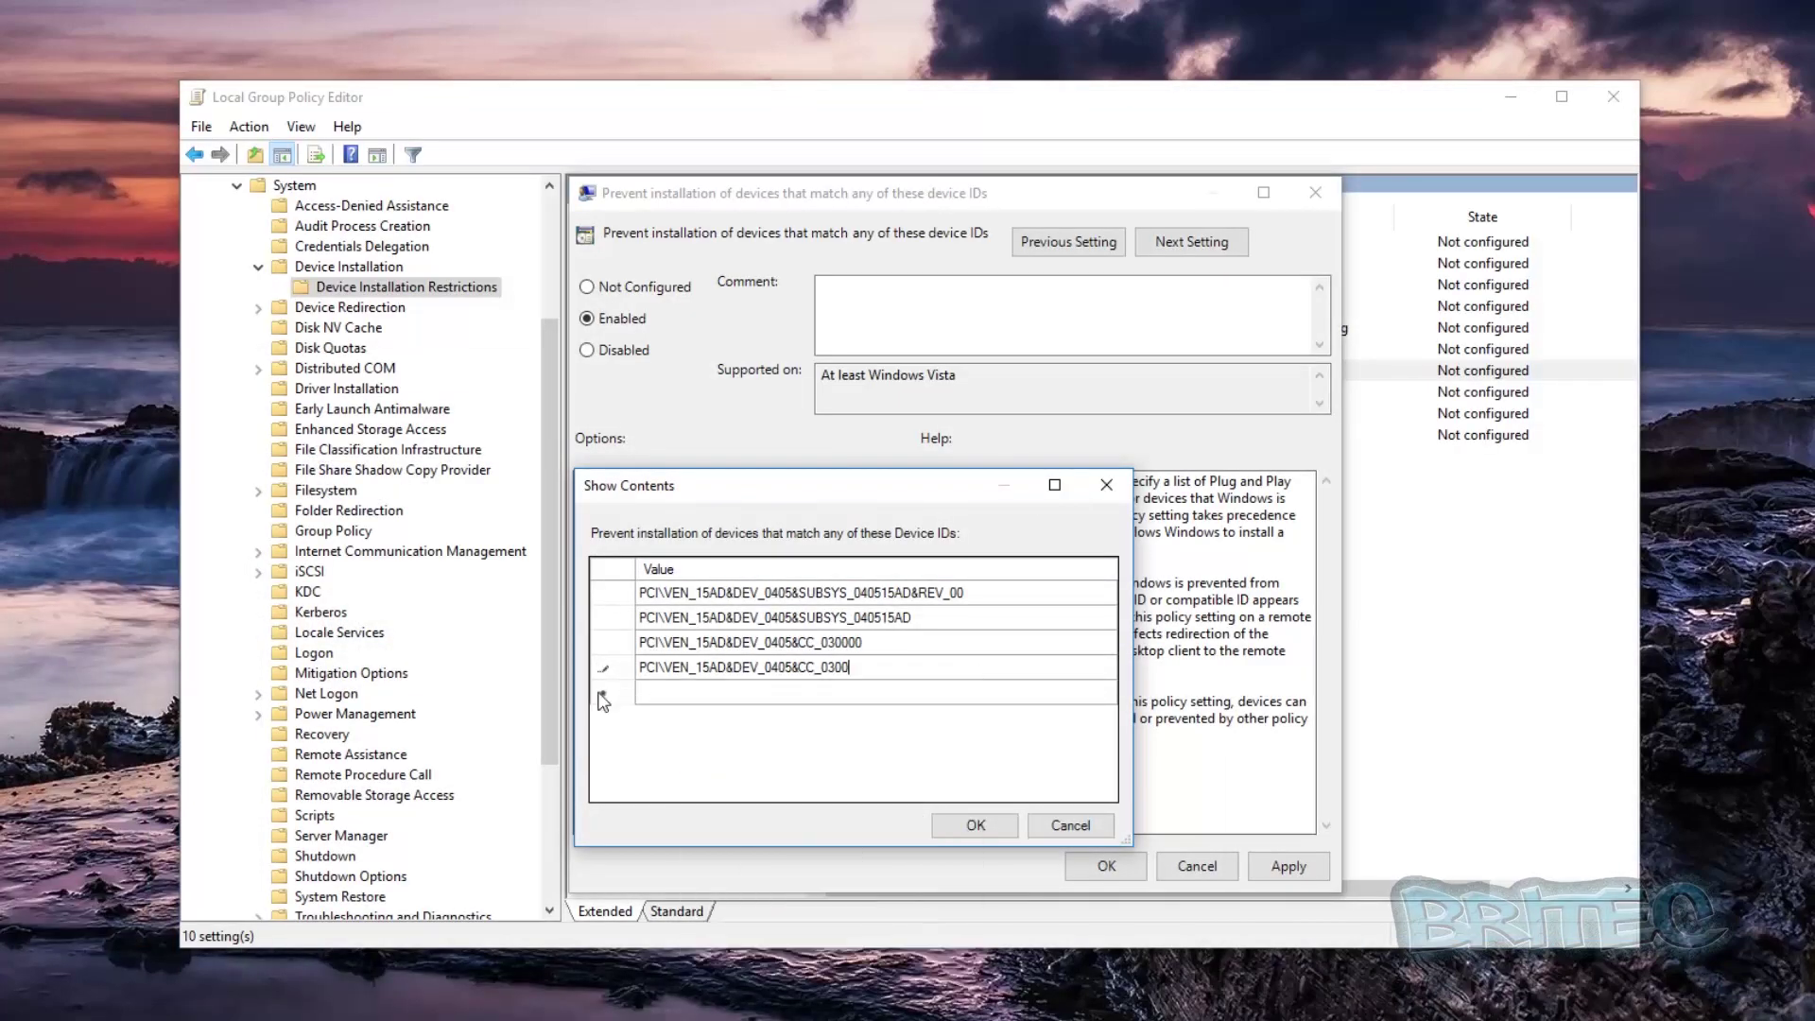
{"action": "left_click", "coordinate": [980, 832]}
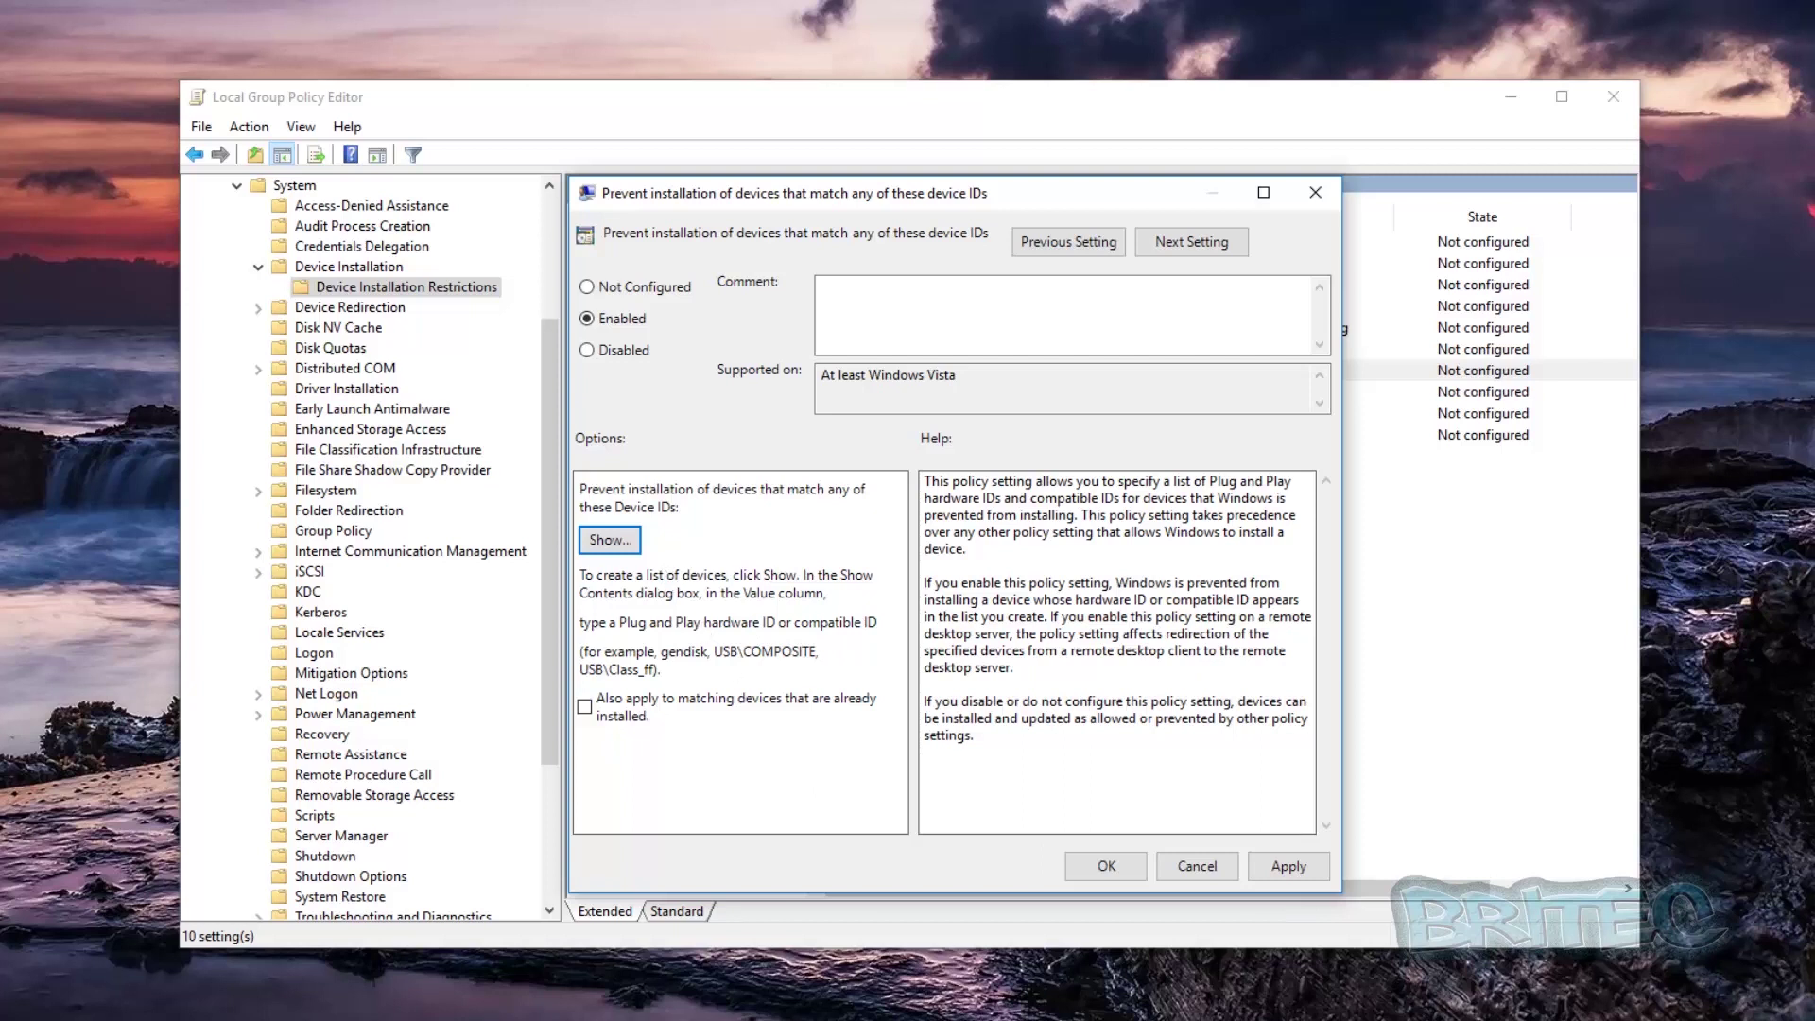
- Tick 'Also apply to matching devices that are already installed', then apply and close the policy
{"action": "key", "text": "Tab"}
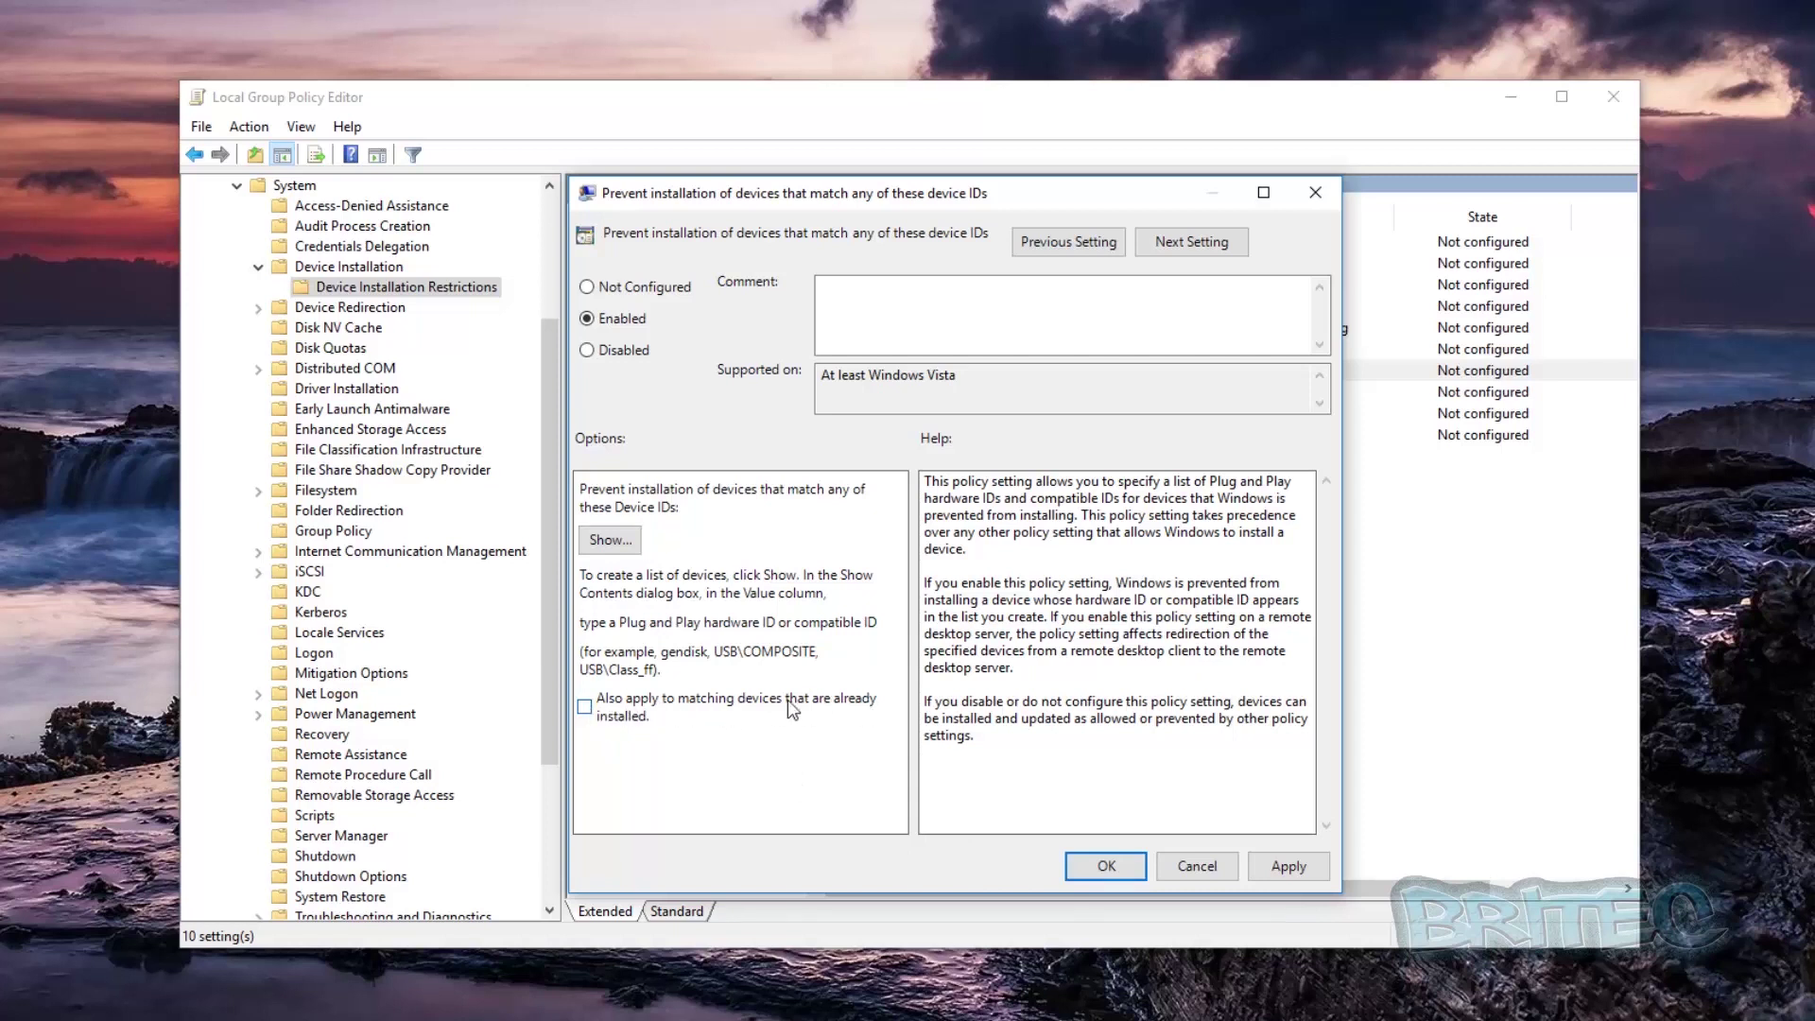
{"action": "left_click", "coordinate": [585, 707]}
{"action": "left_click", "coordinate": [1287, 868]}
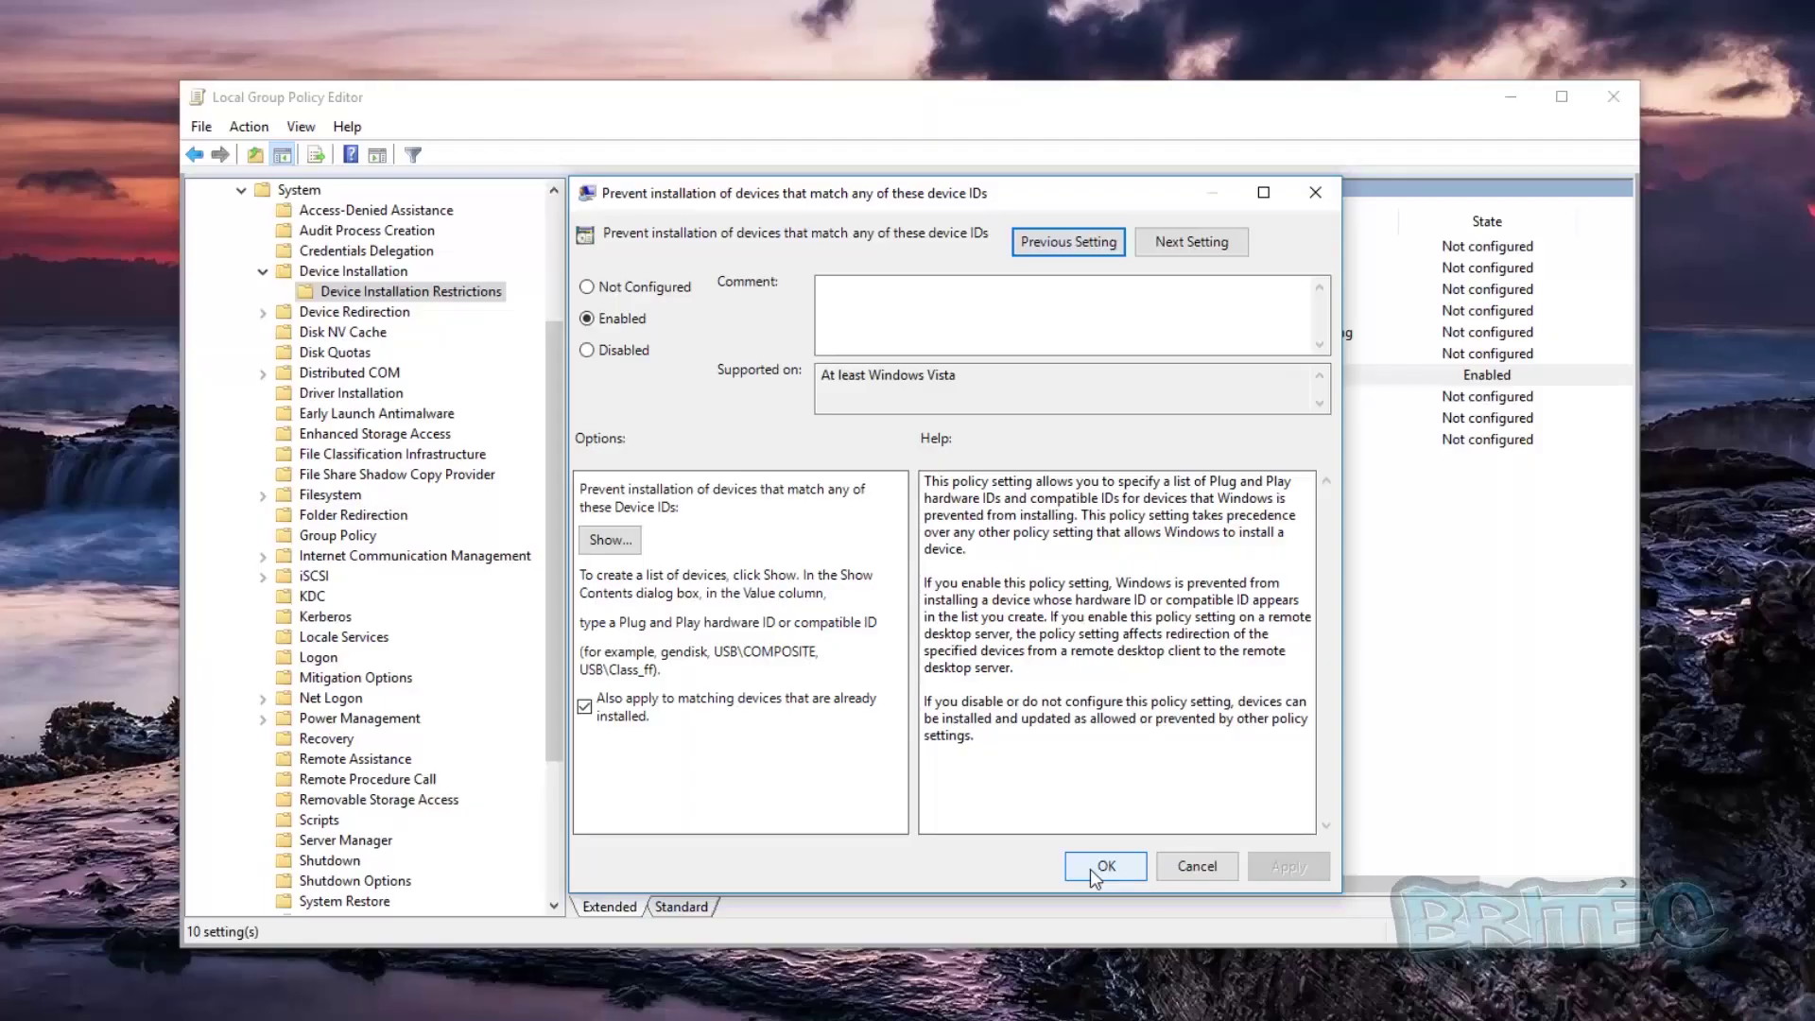
{"action": "left_click", "coordinate": [1102, 866]}
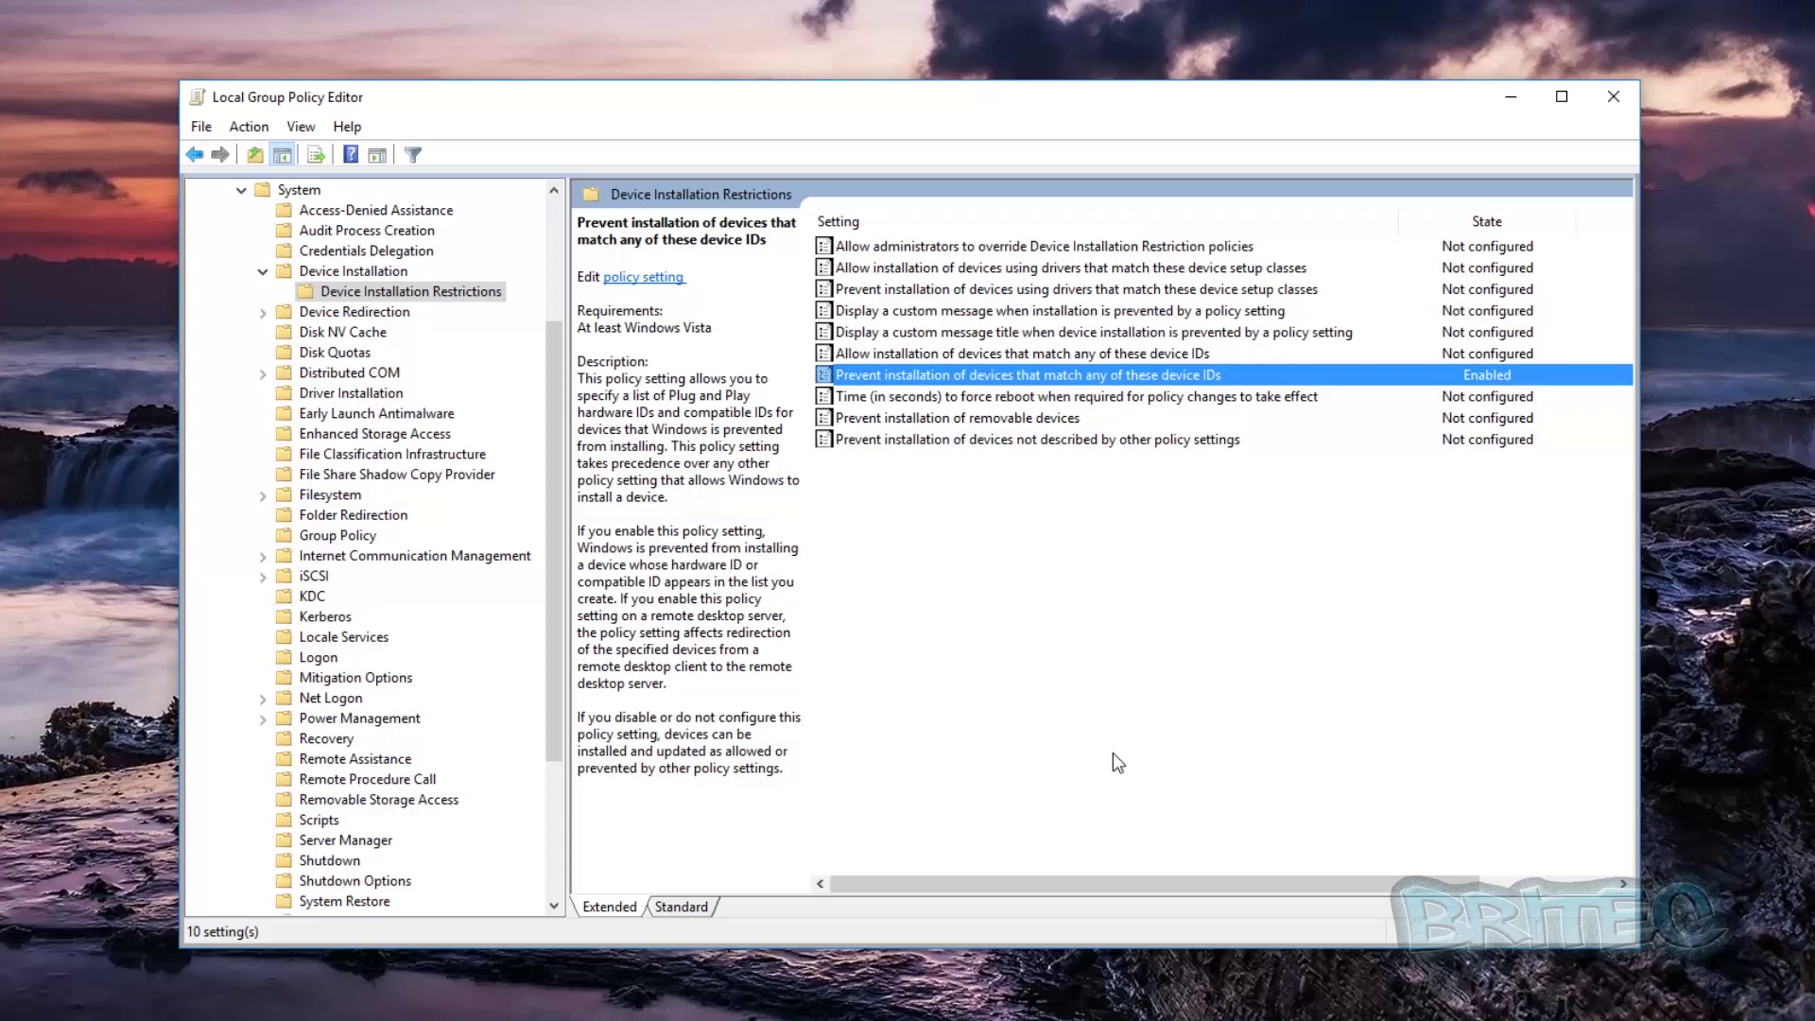
{"action": "double_click", "coordinate": [958, 376]}
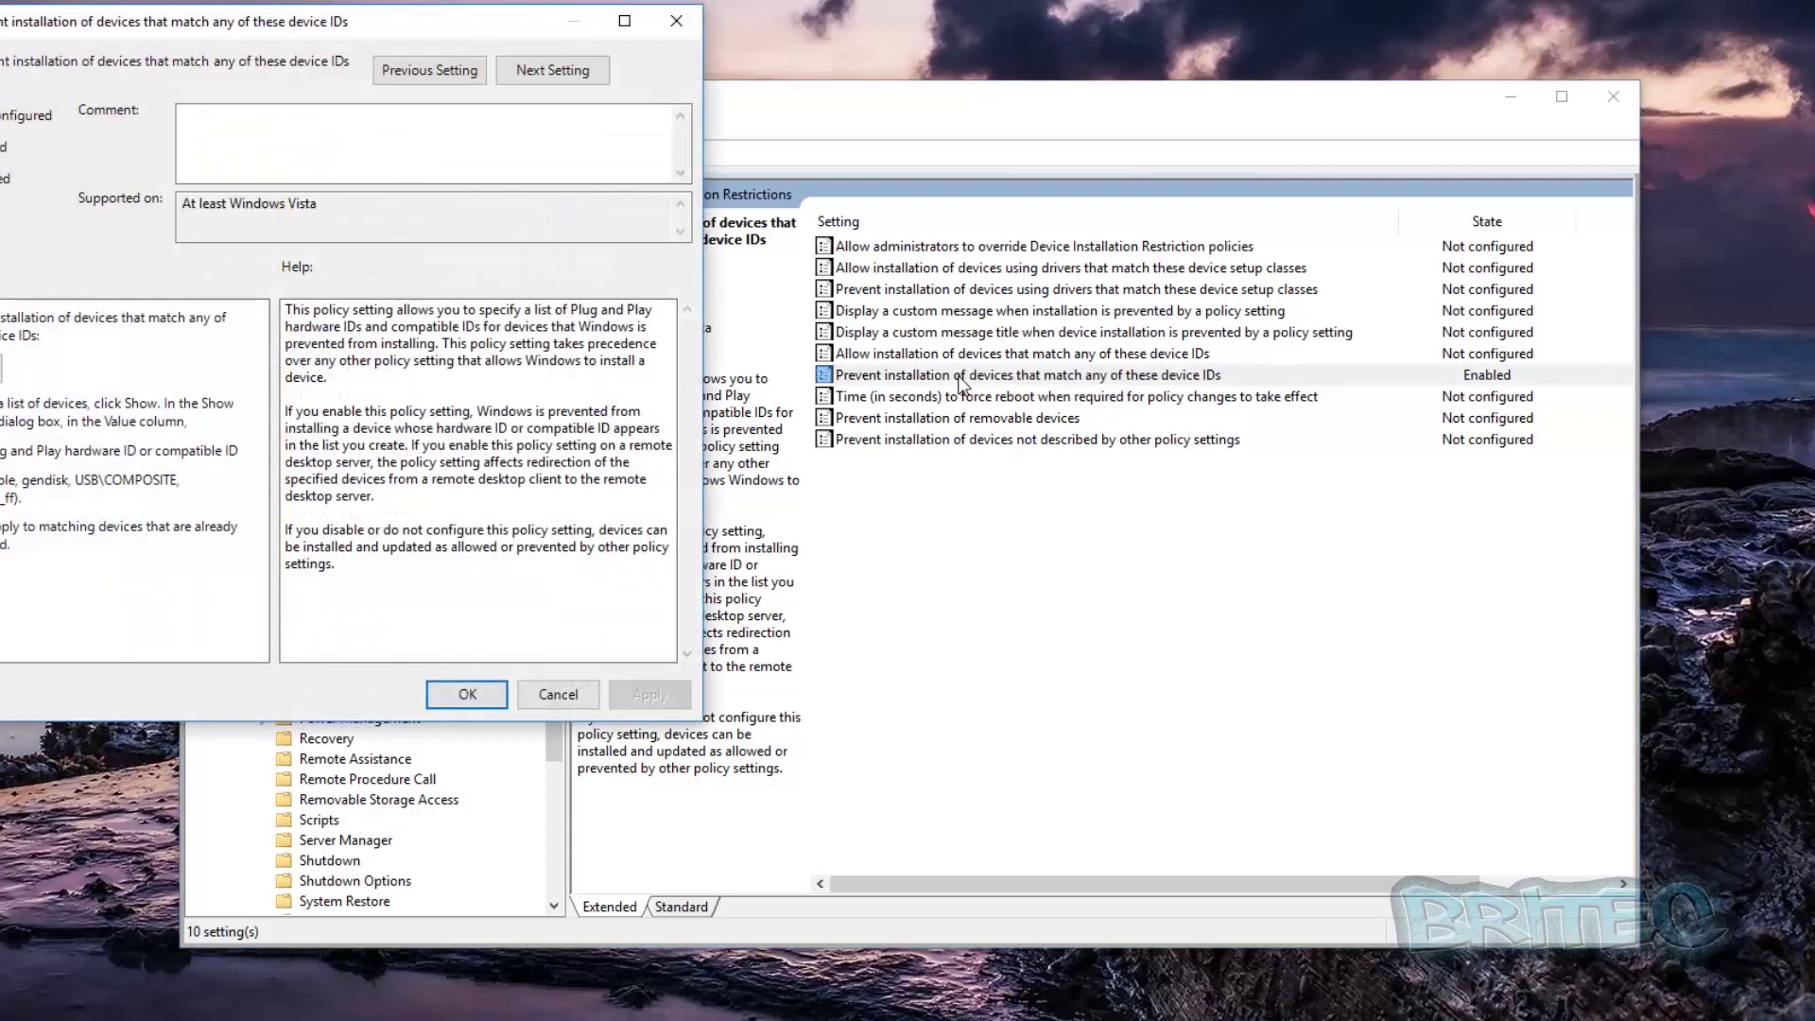
{"action": "left_click_drag", "start_coordinate": [297, 23], "coordinate": [944, 197]}
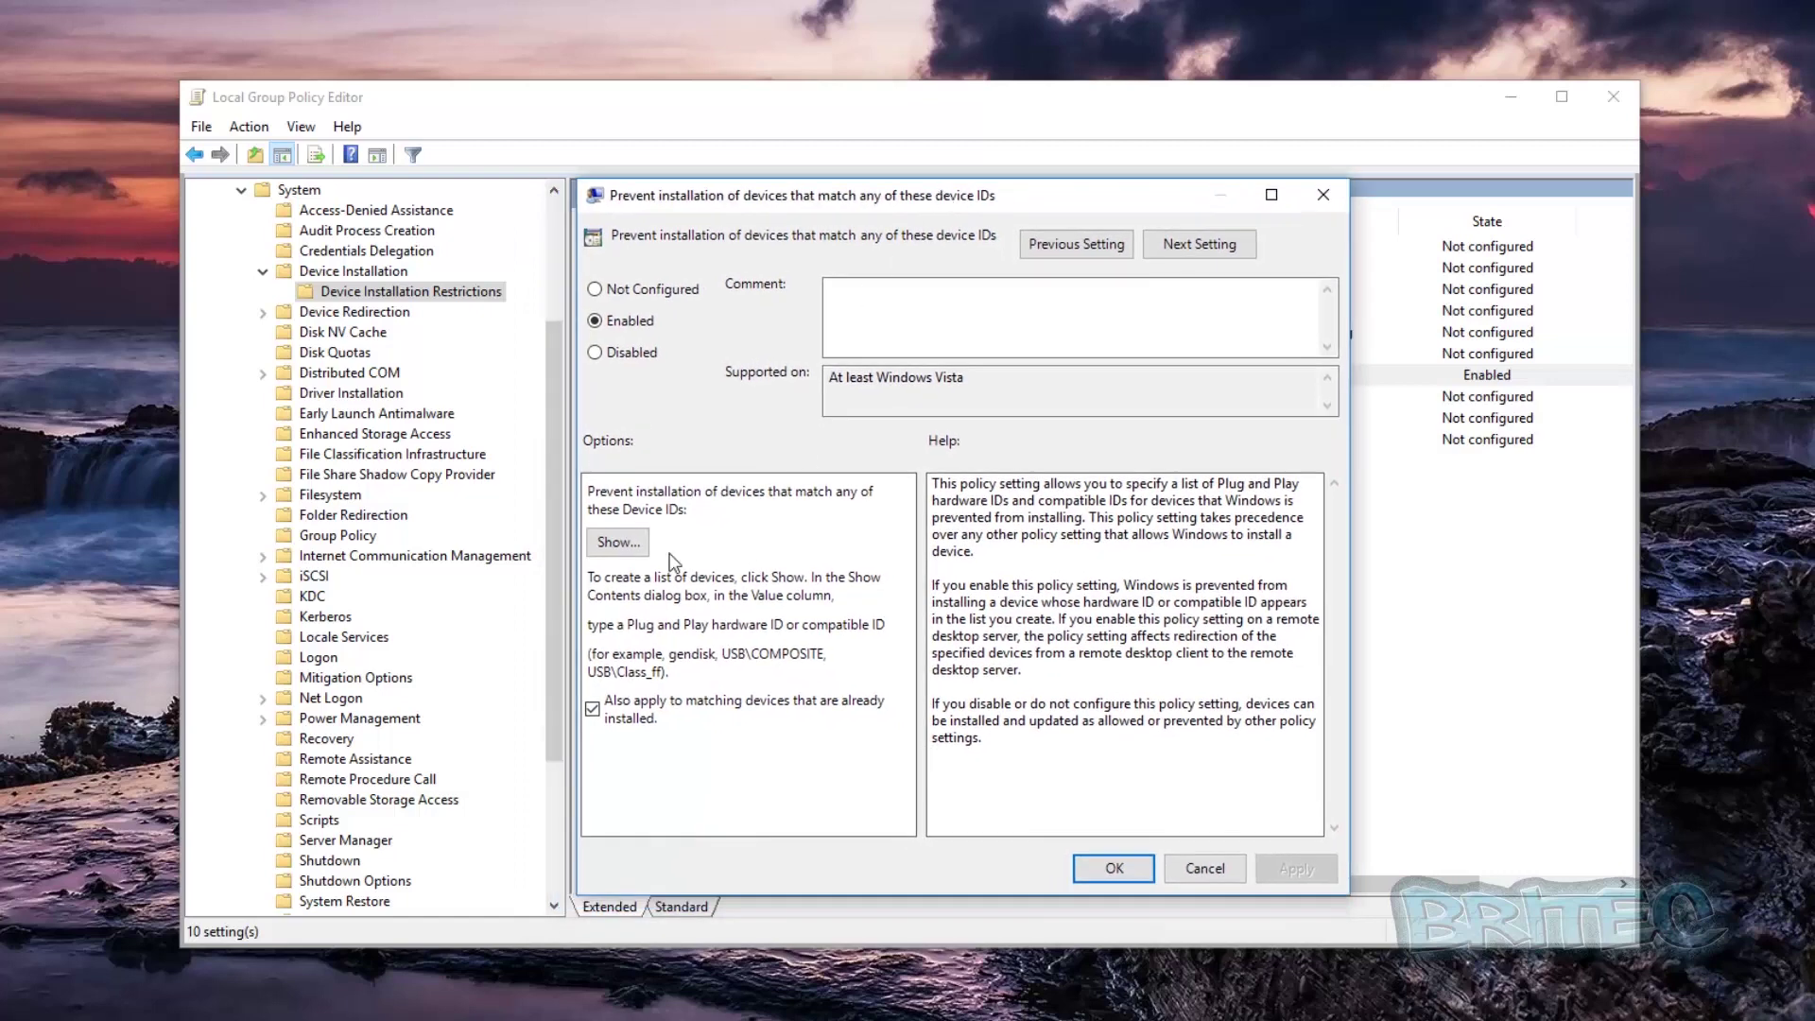
{"action": "left_click", "coordinate": [619, 542]}
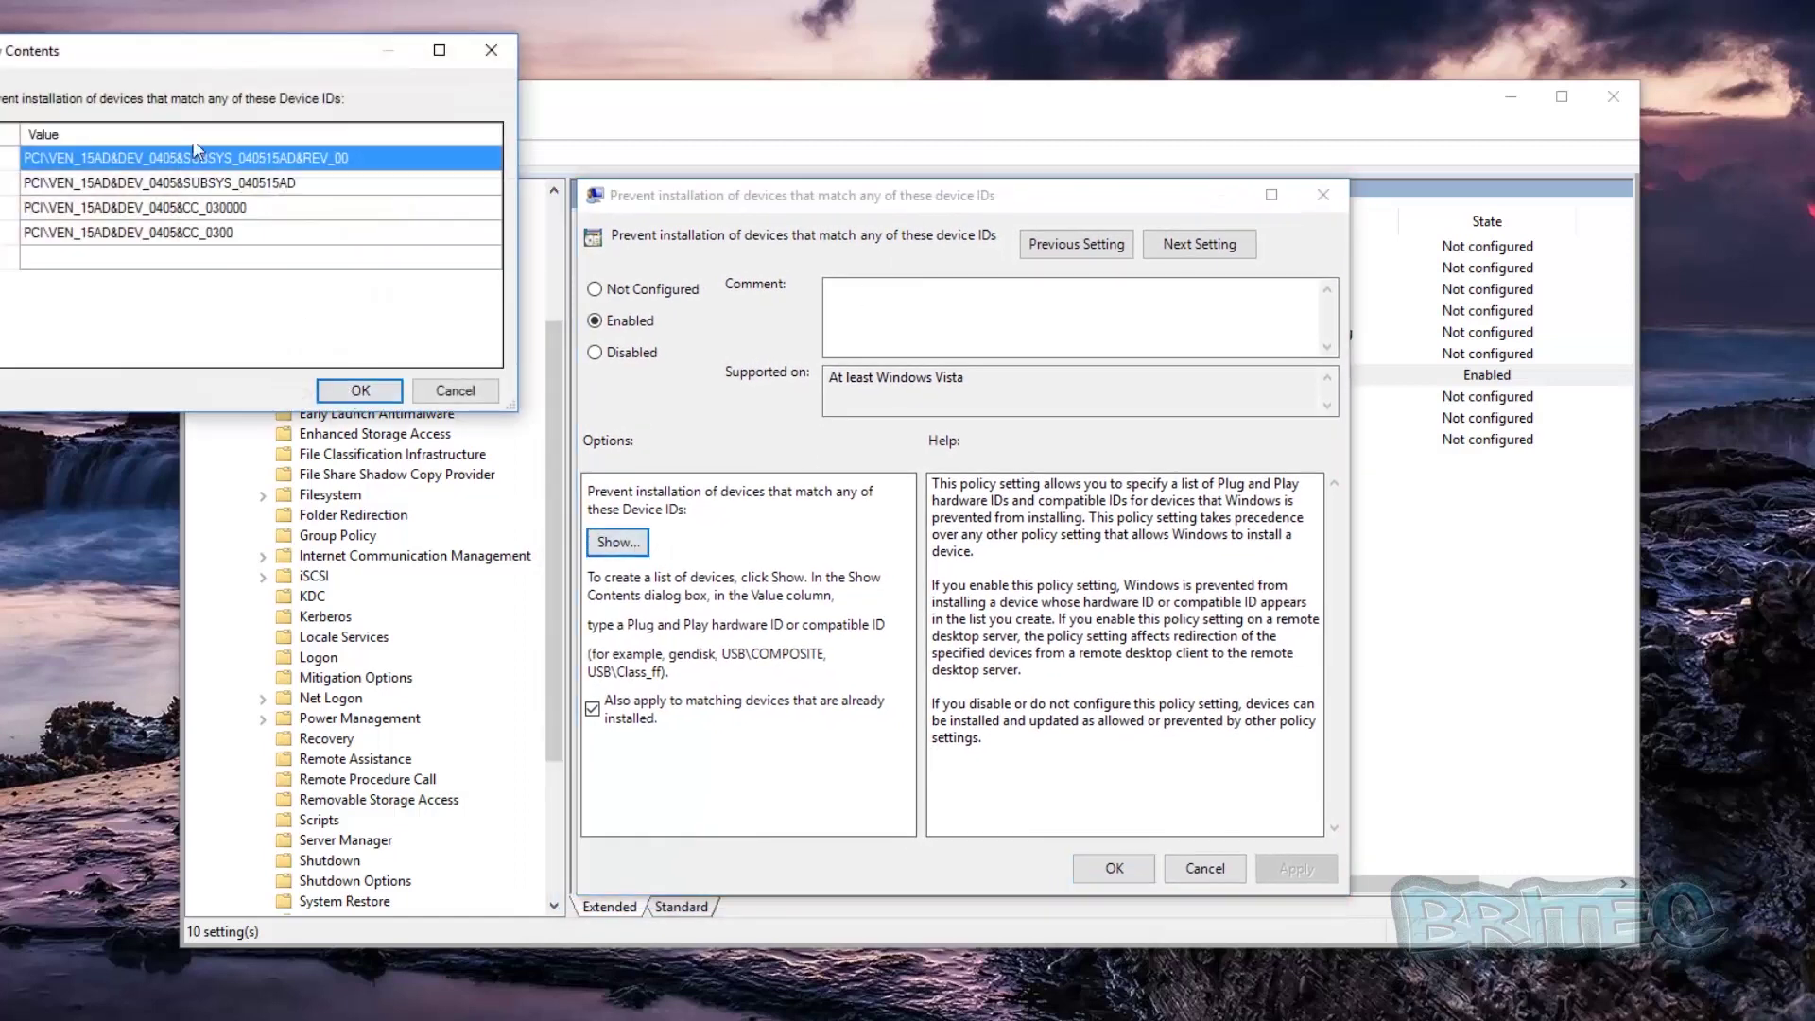
{"action": "left_click_drag", "start_coordinate": [114, 40], "coordinate": [739, 241]}
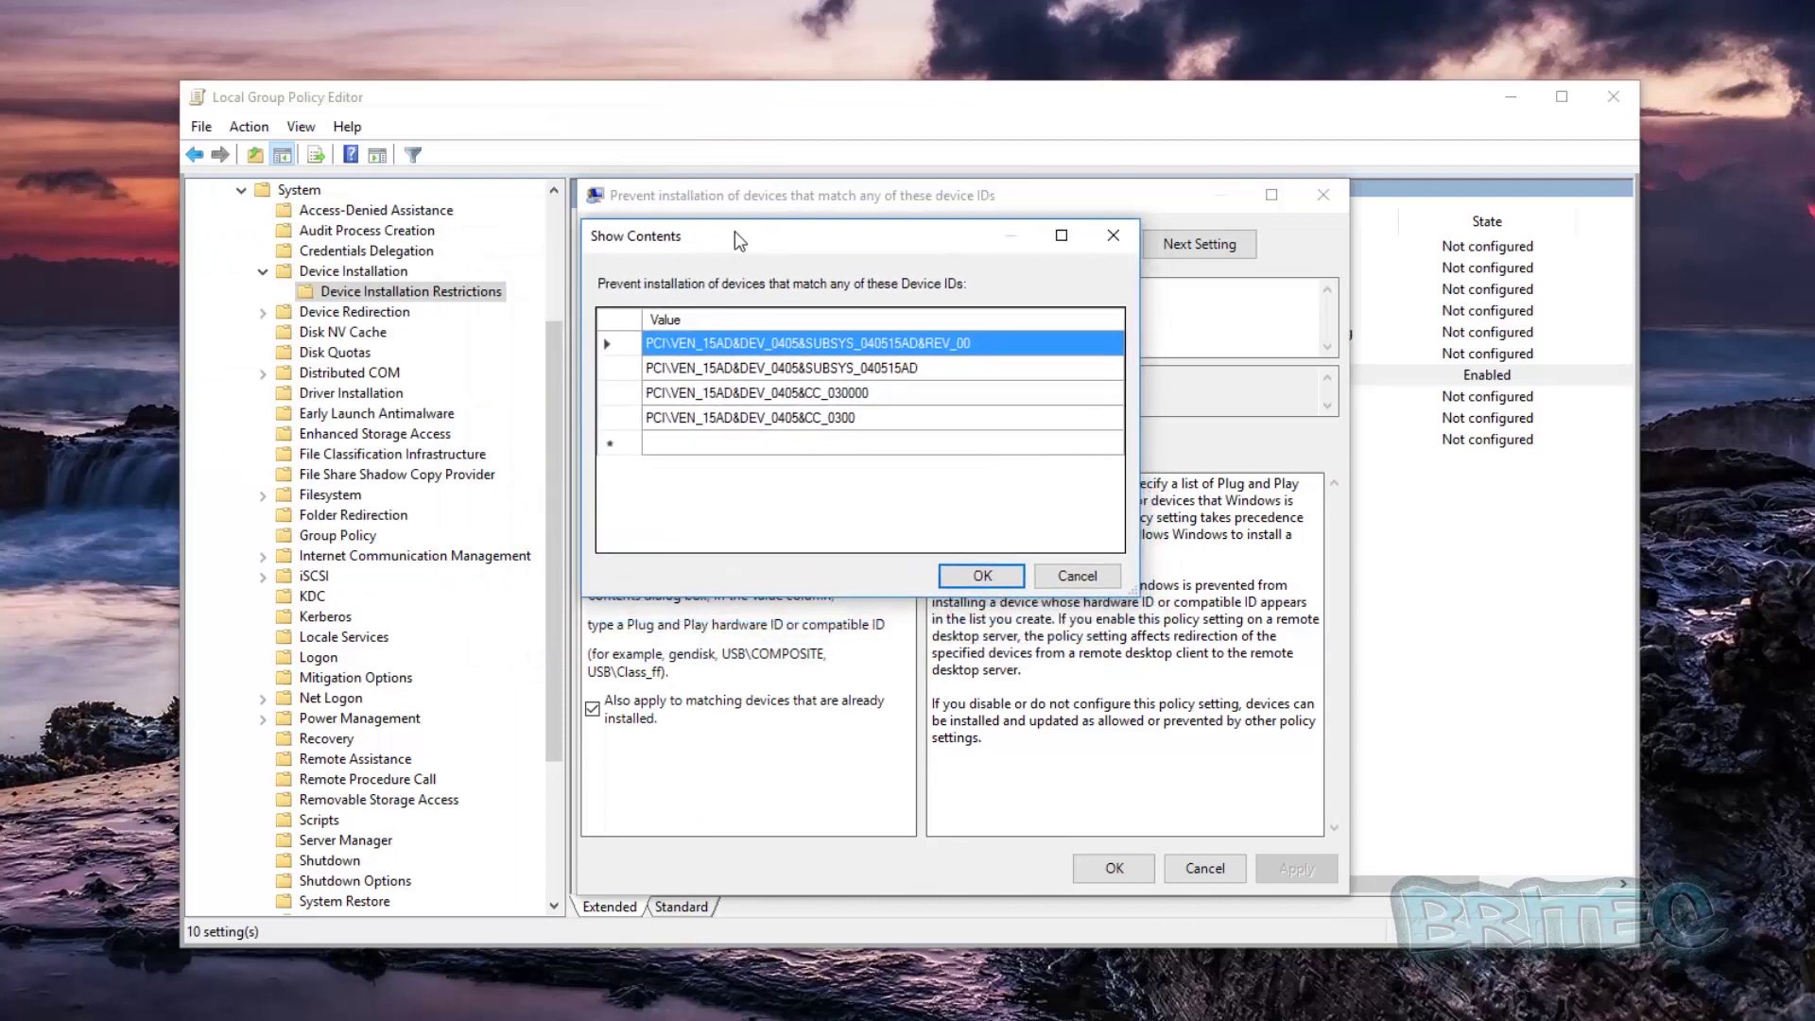
{"action": "left_click", "coordinate": [738, 342]}
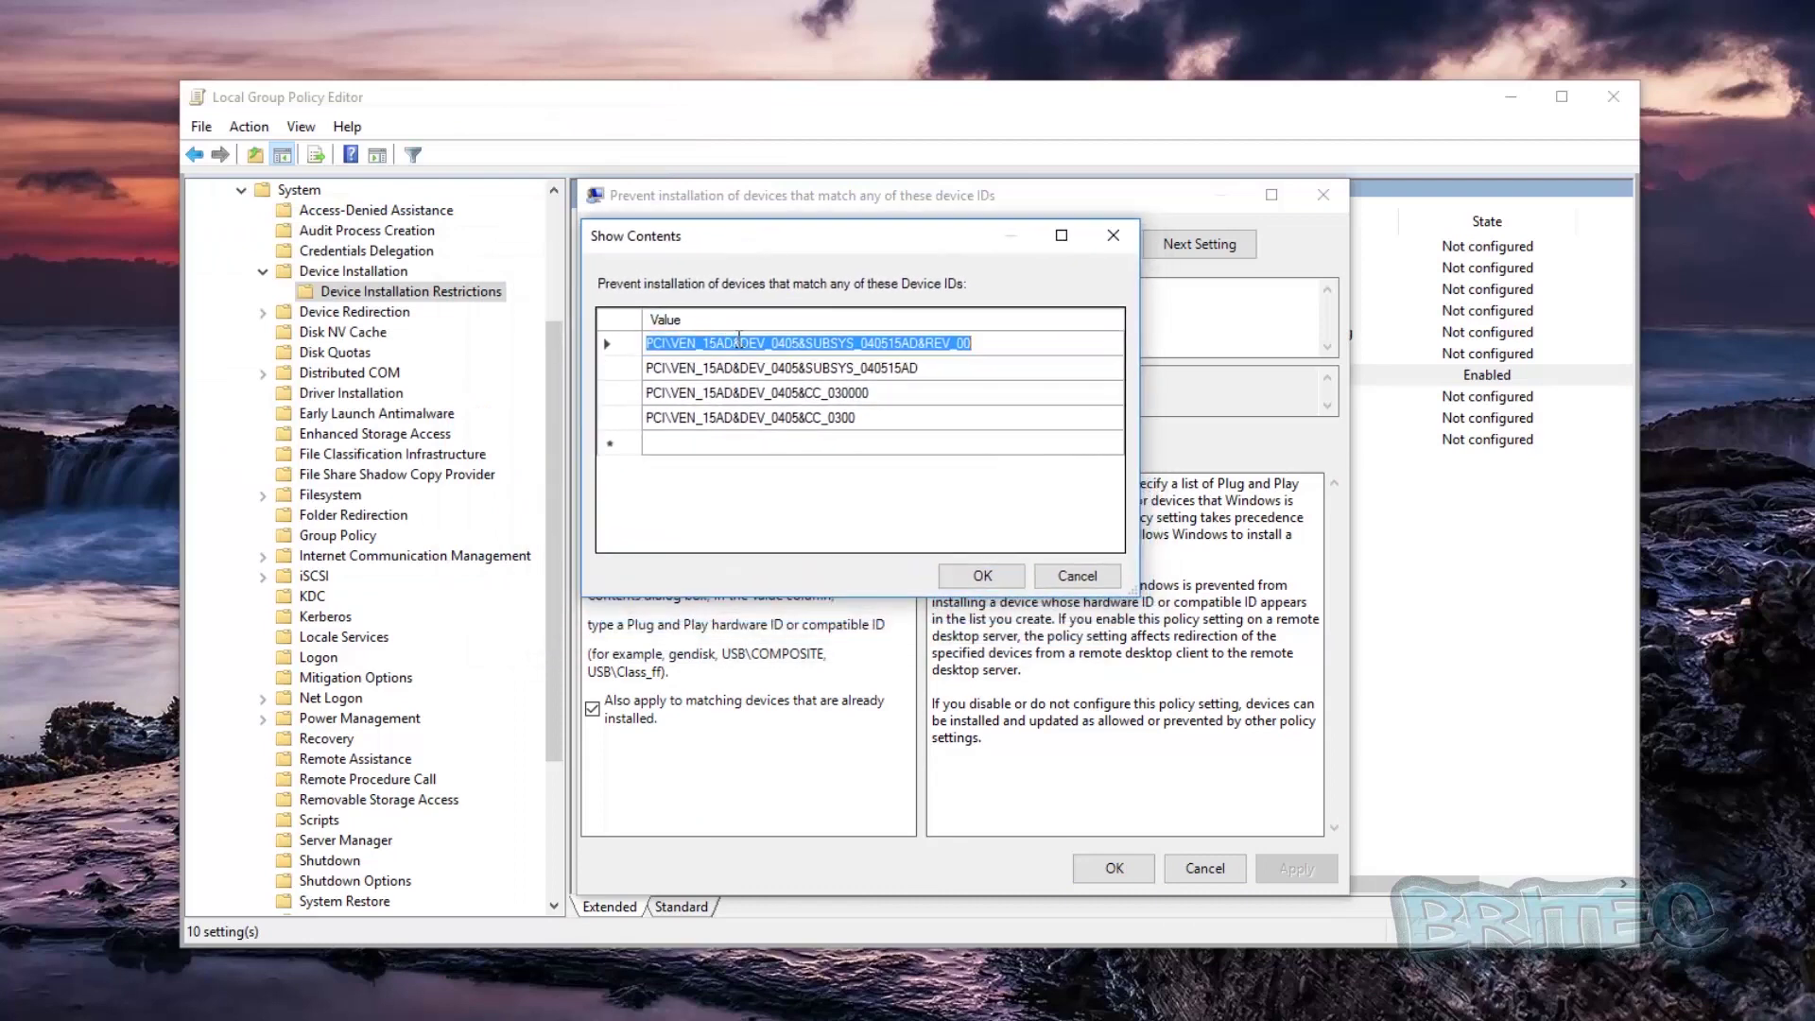
{"action": "right_click", "coordinate": [739, 345]}
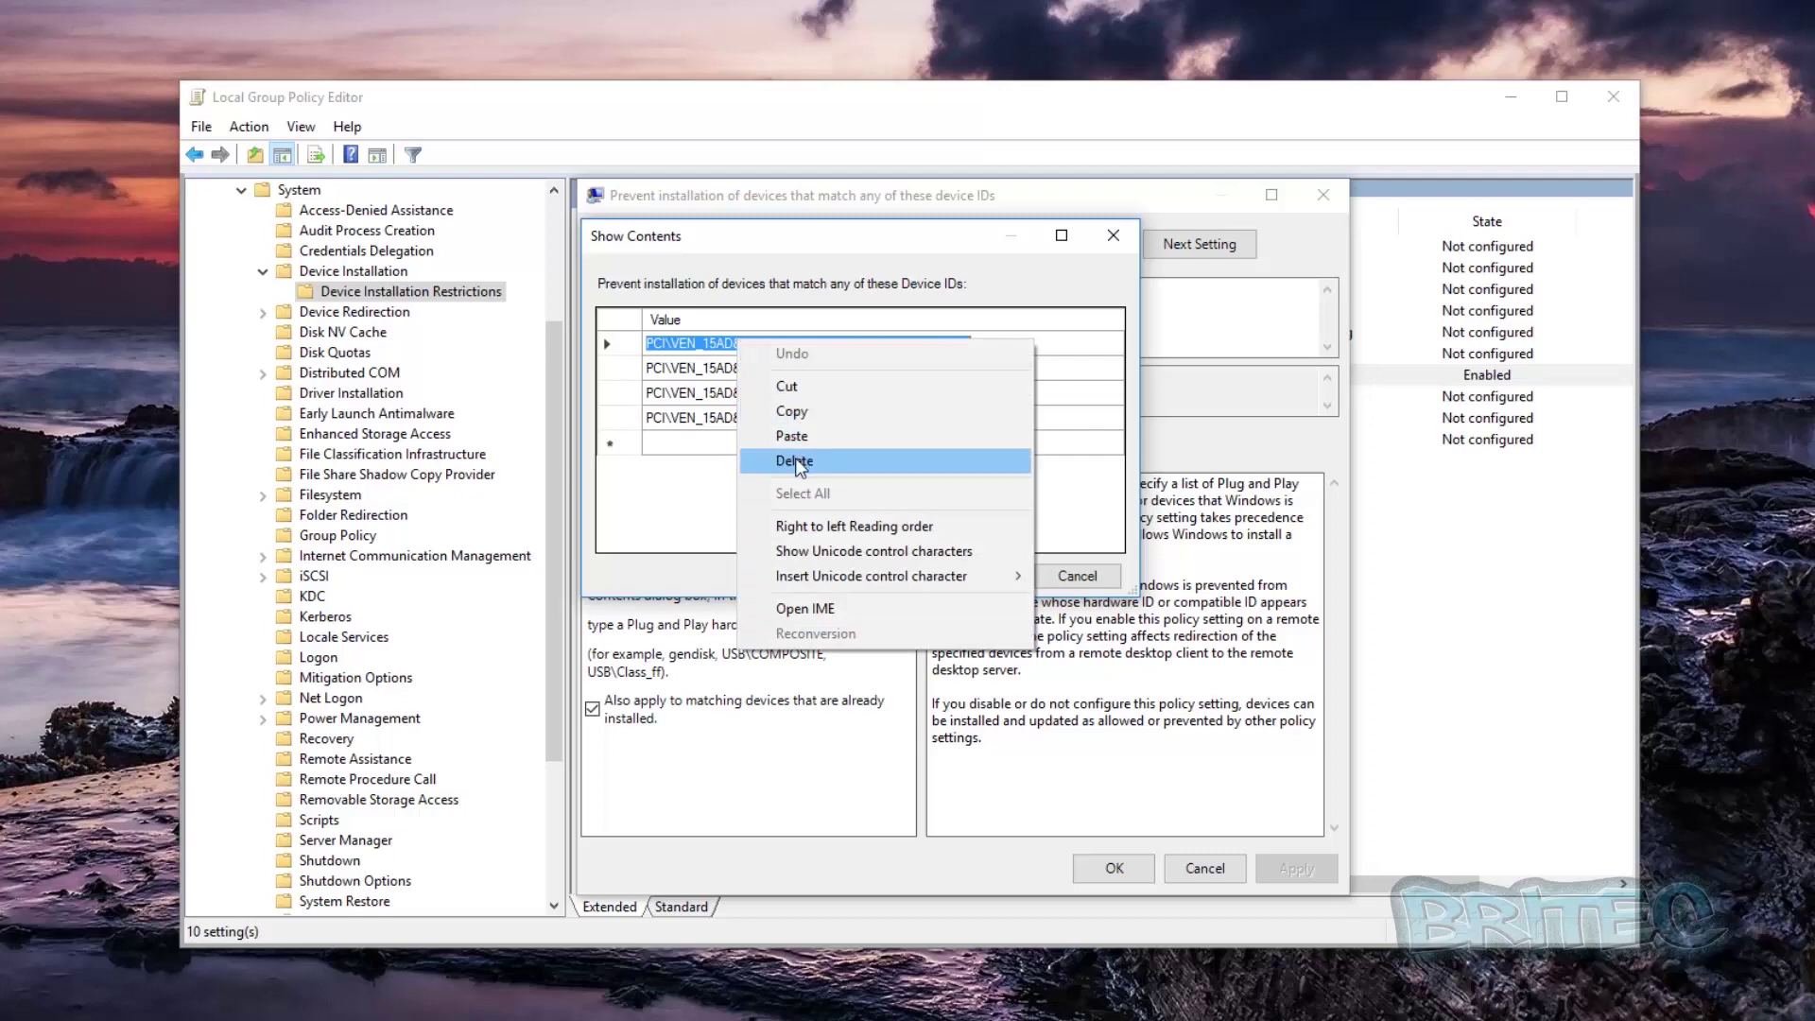
{"action": "left_click", "coordinate": [1102, 575]}
{"action": "left_click", "coordinate": [1102, 573]}
{"action": "left_click", "coordinate": [1205, 867]}
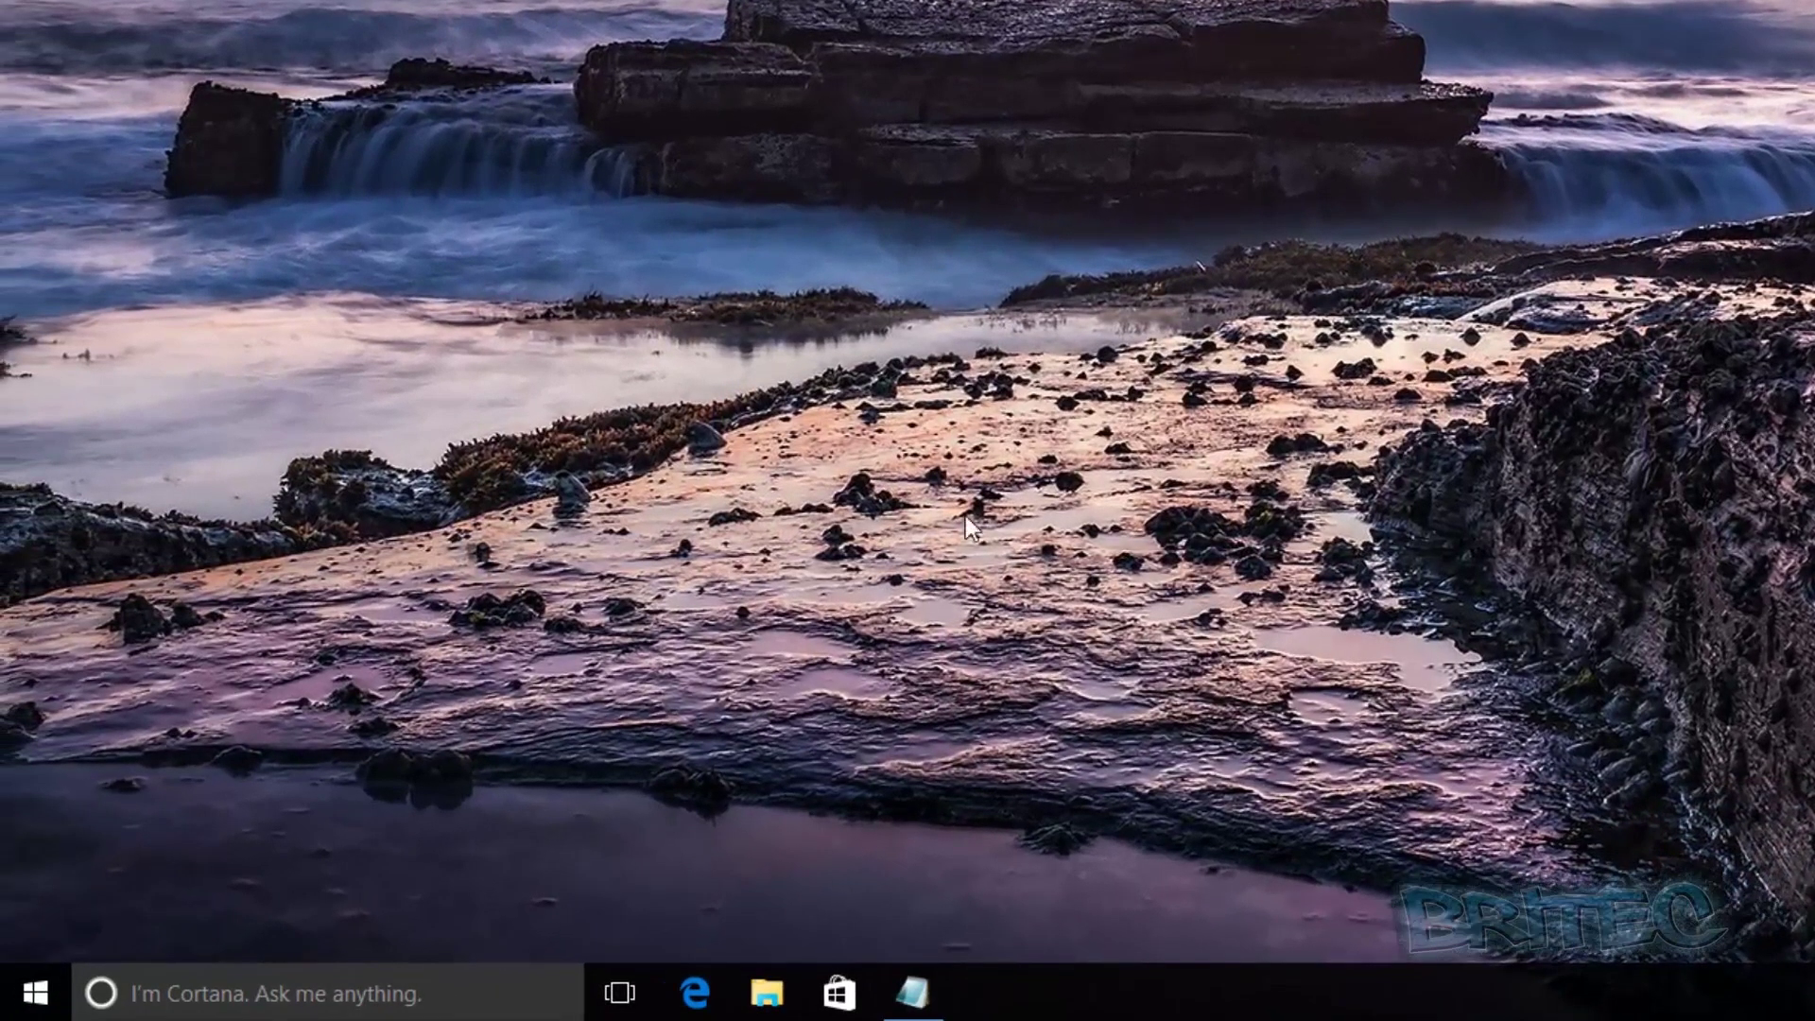
- Open an administrator Command Prompt from the Start right-click menu, approving the UAC prompt
{"action": "right_click", "coordinate": [54, 988]}
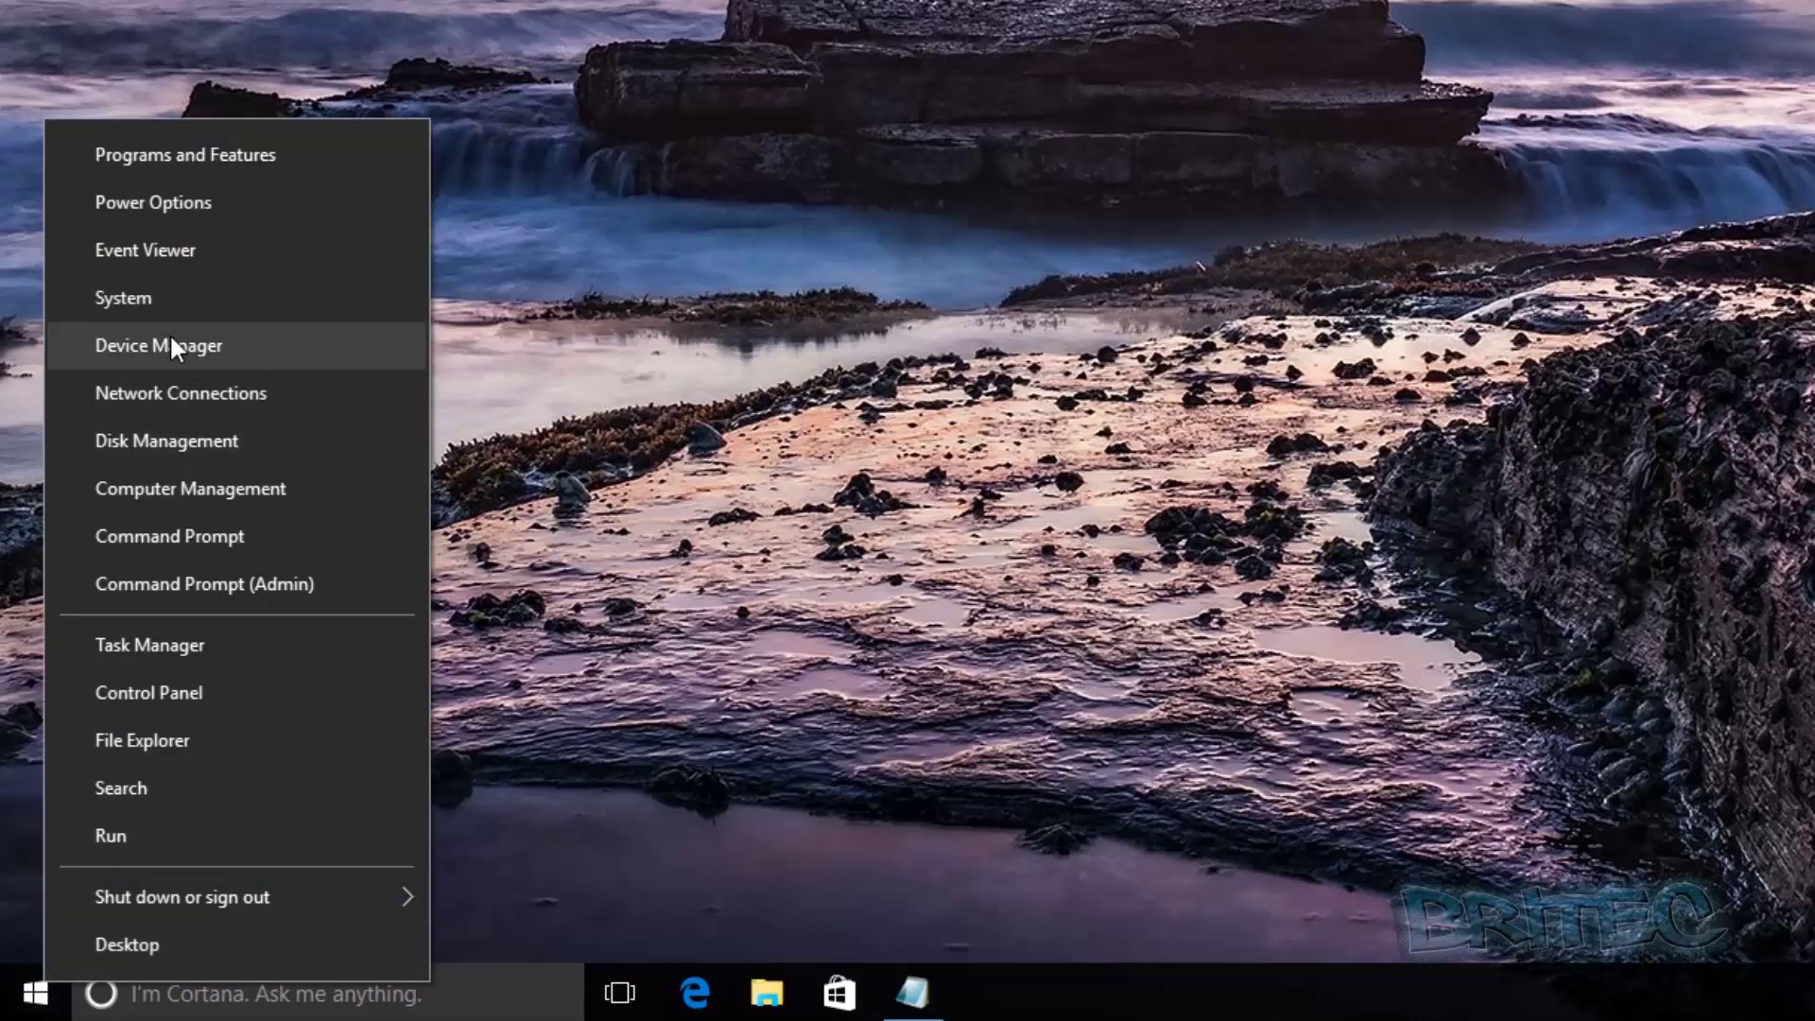
{"action": "left_click", "coordinate": [164, 577]}
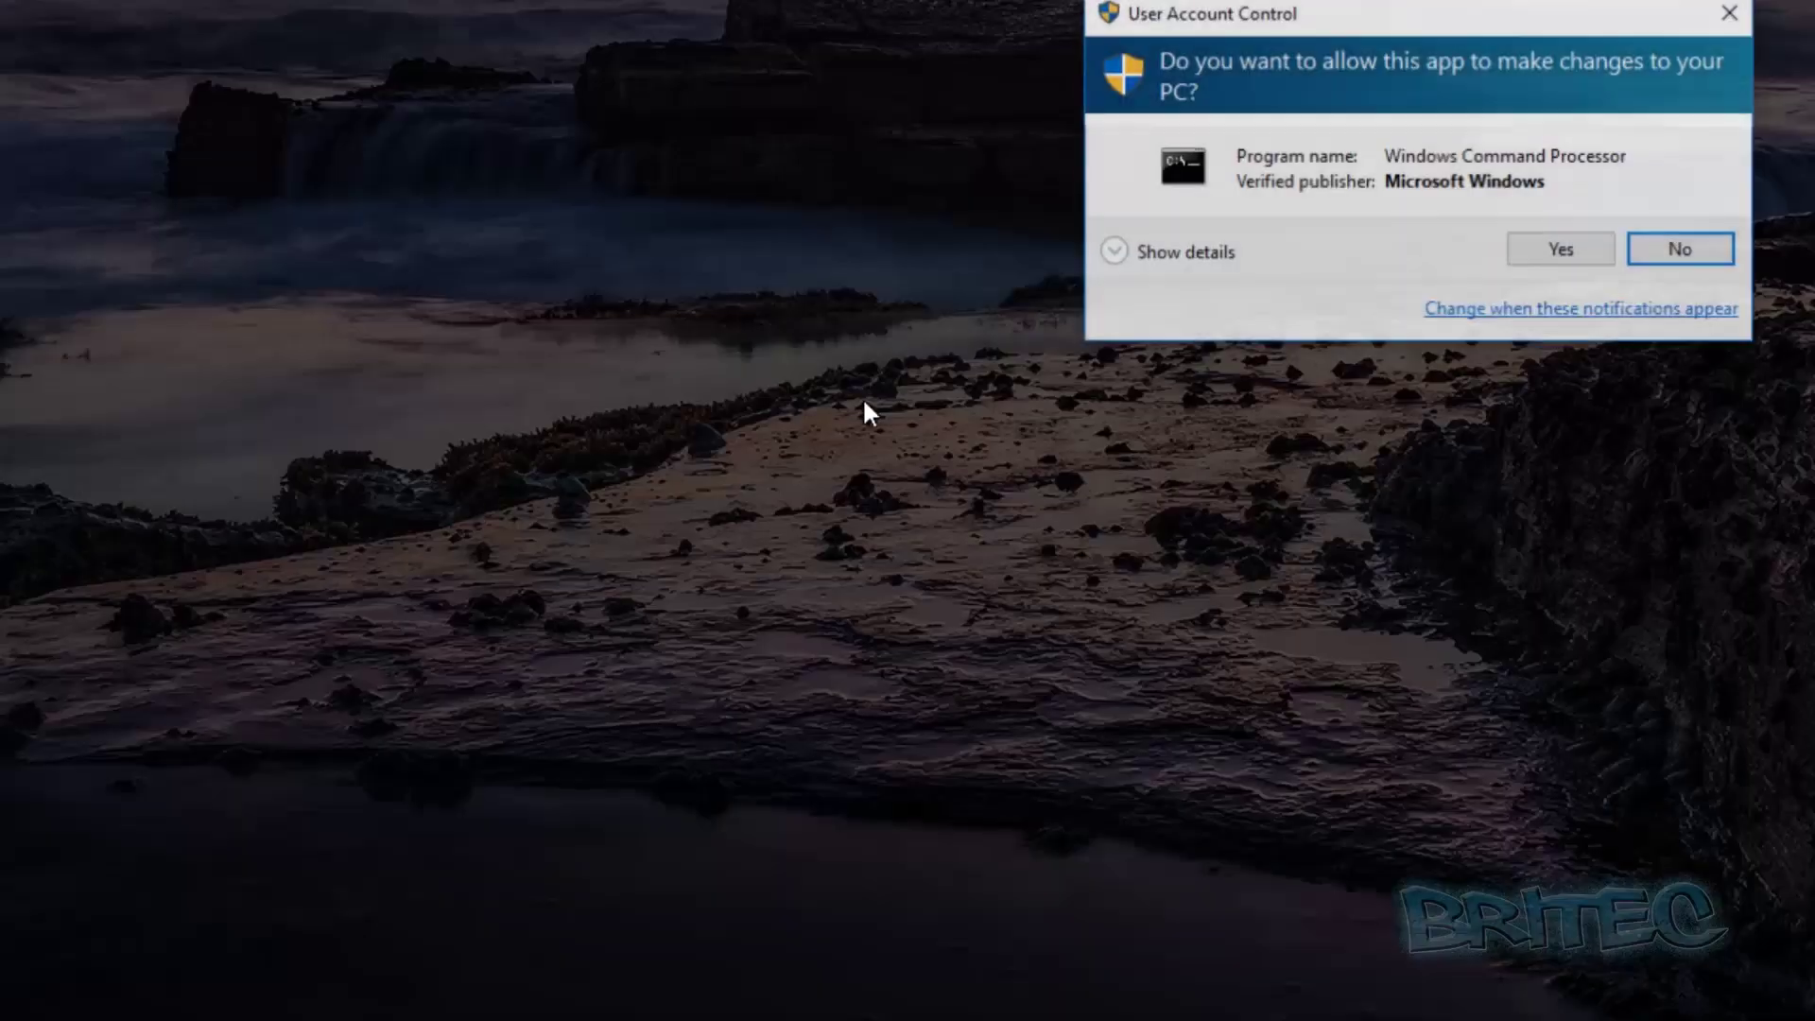
{"action": "left_click", "coordinate": [1570, 250]}
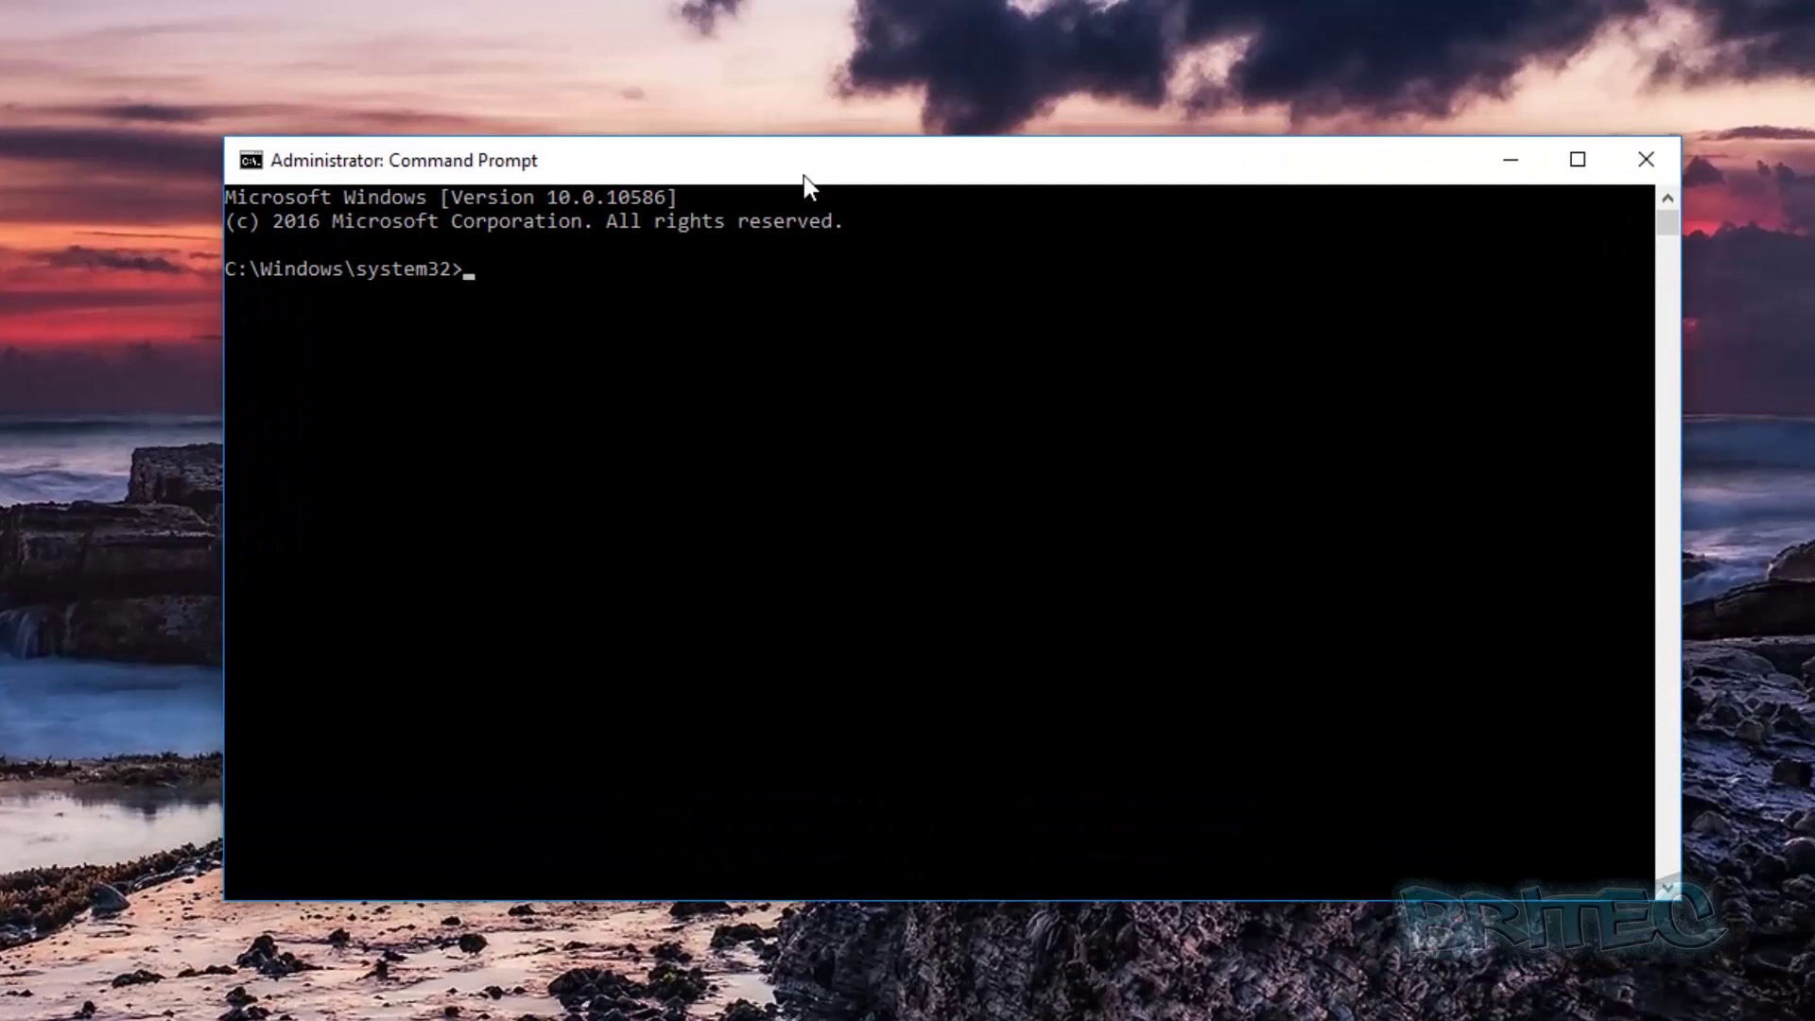
- Run gpupdate /force and close the window once the computer policy update succeeds
{"action": "type", "text": "gpupdate /force"}
{"action": "key", "text": "Return"}
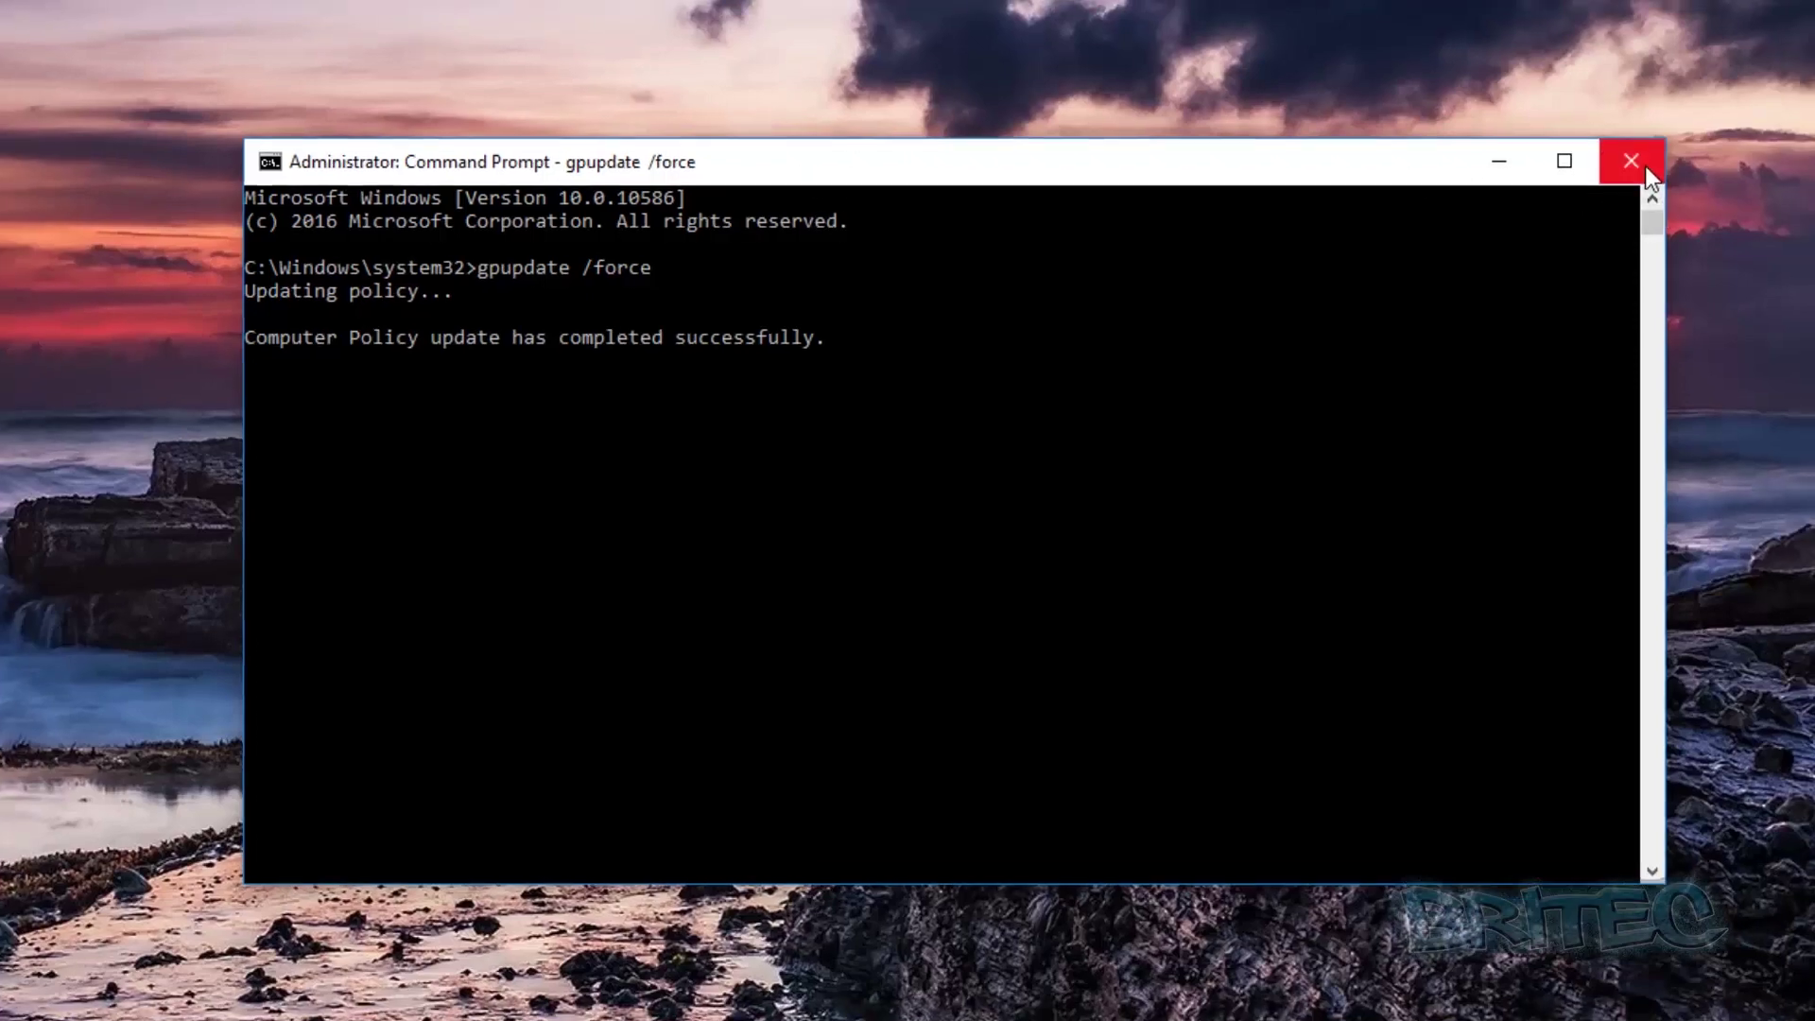
{"action": "left_click", "coordinate": [1646, 161]}
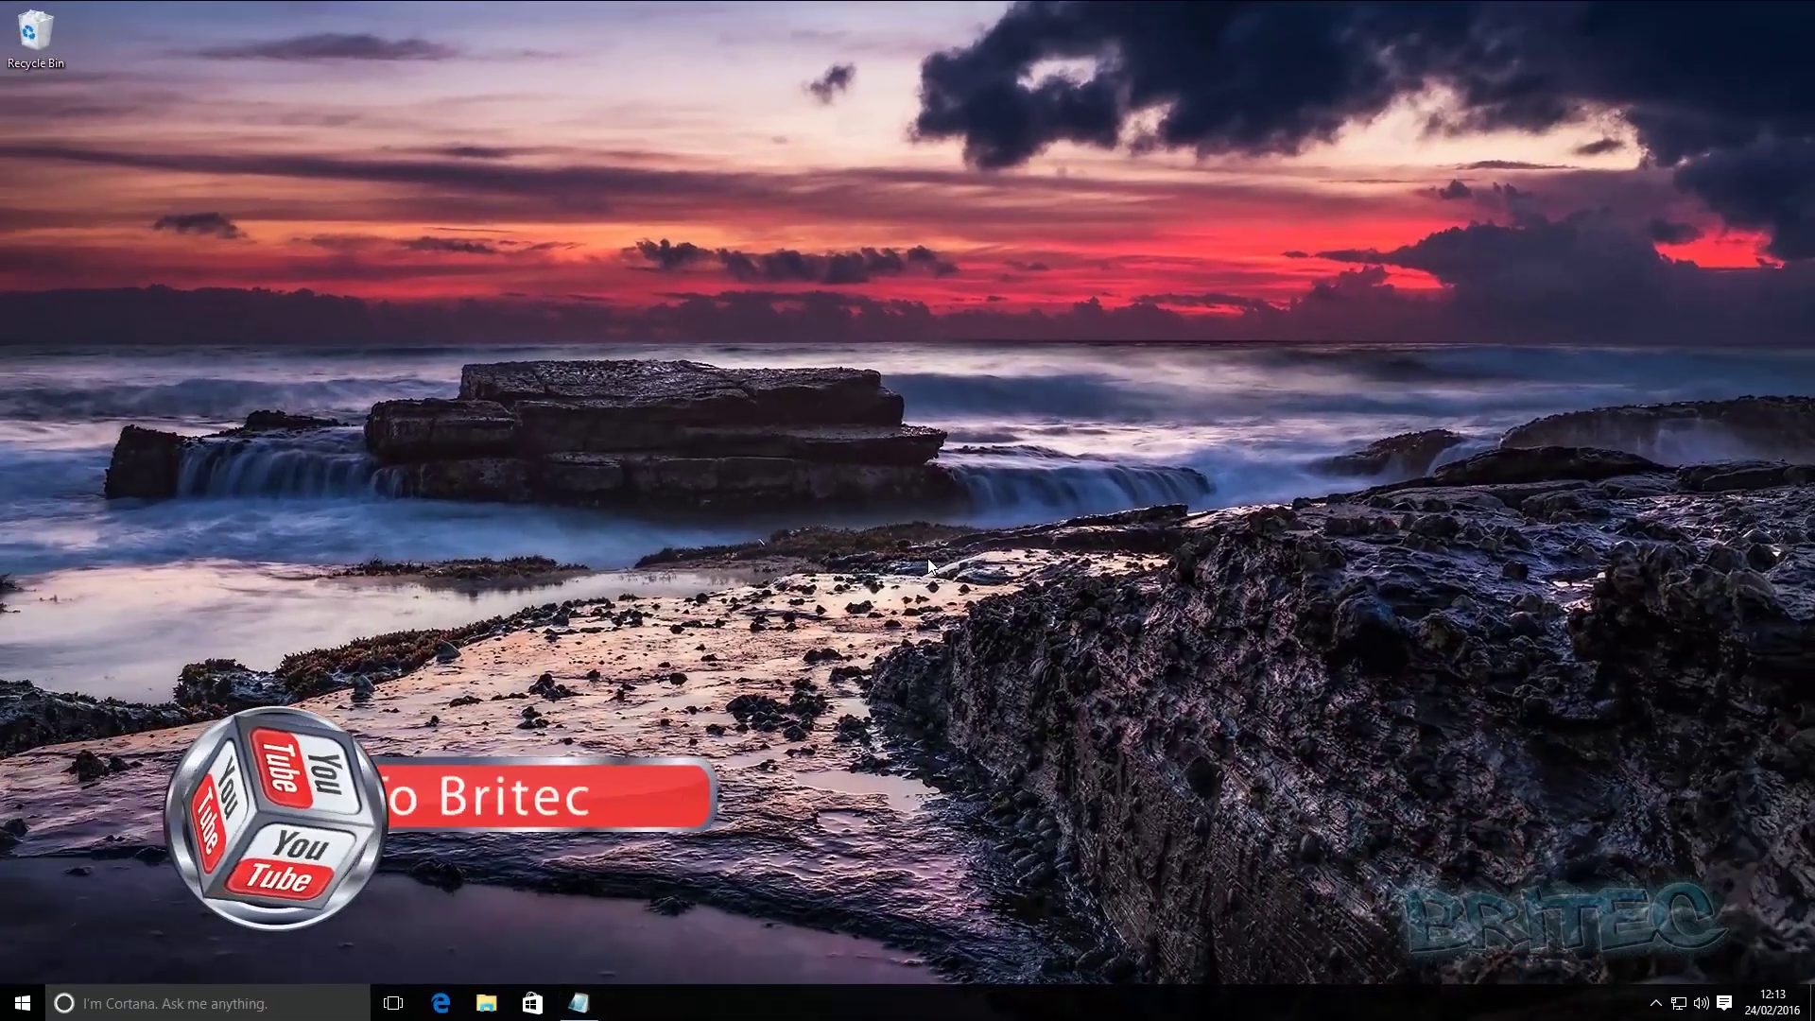